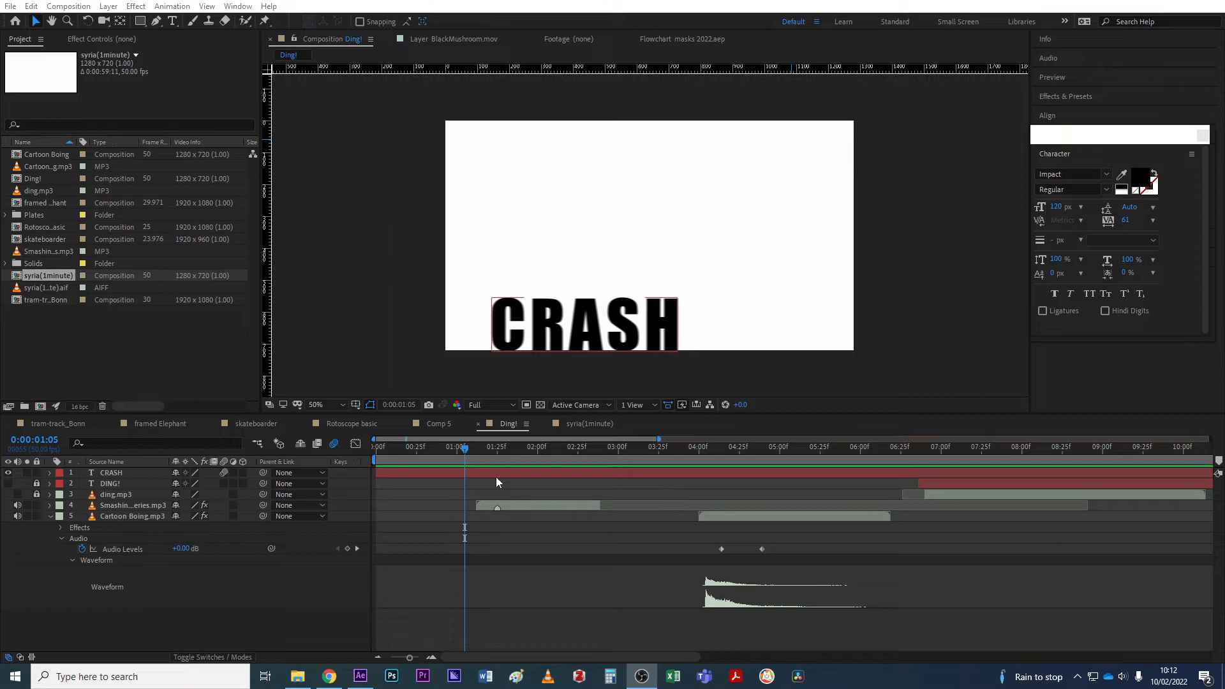
Preview the CRASH hit in the Ding! comp, then switch to the syria(1minute) composition.
left_click_drag(463, 446, 458, 447)
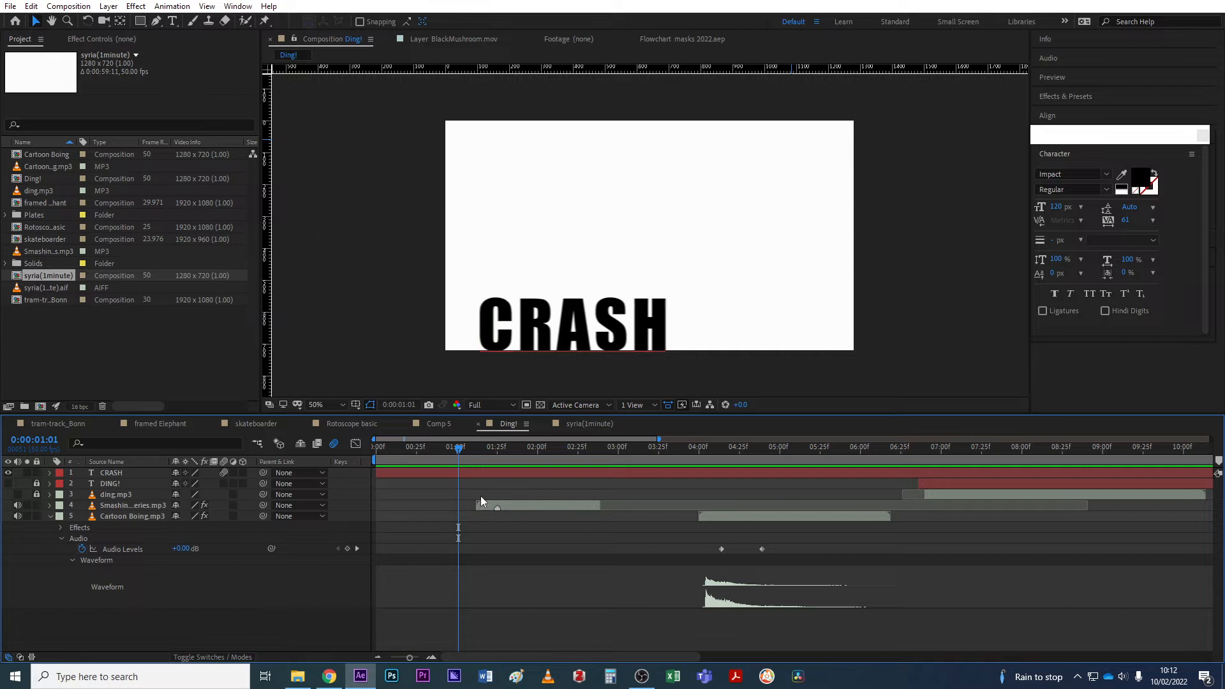
key("space")
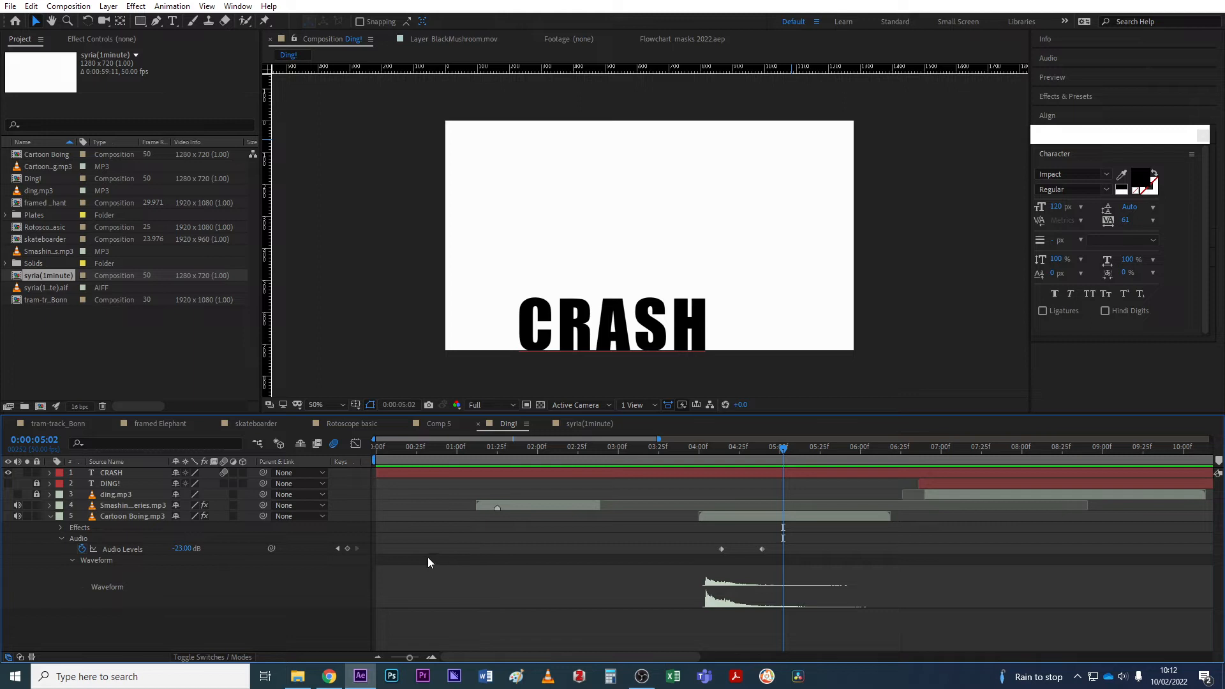
left_click(583, 424)
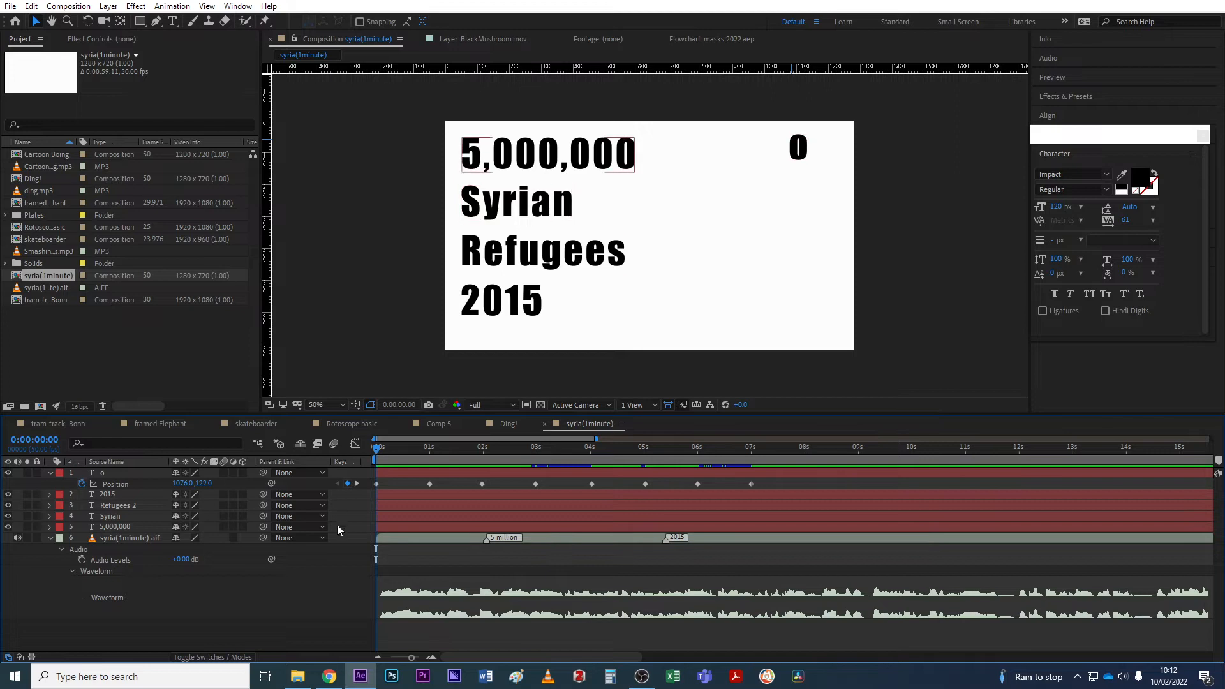
key("space")
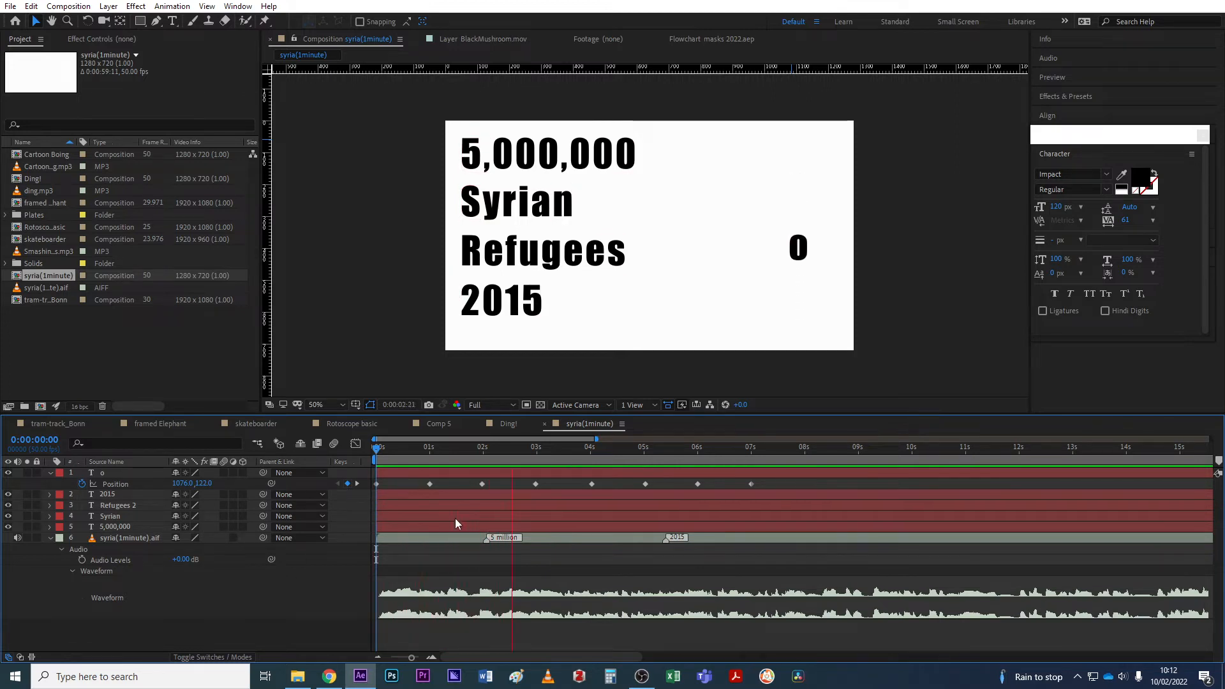
key("space")
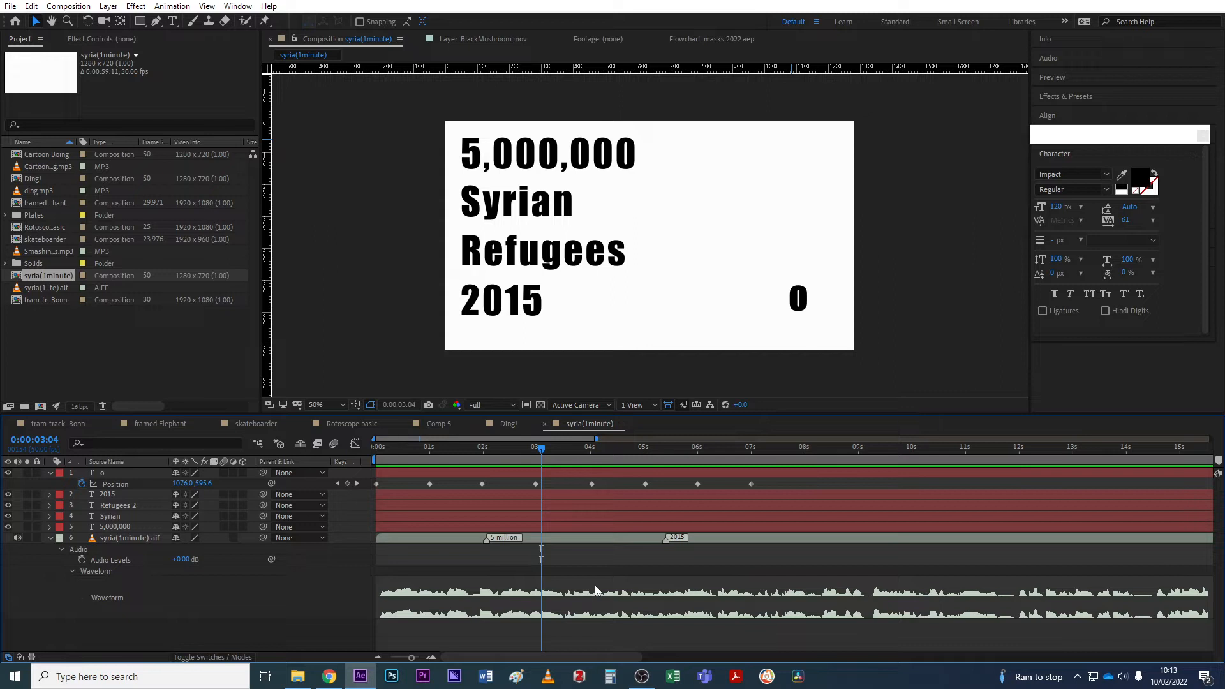
left_click(501, 529)
Delete the 5 million and 2015 markers from syria(1minute).aif and collapse the layer.
right_click(487, 540)
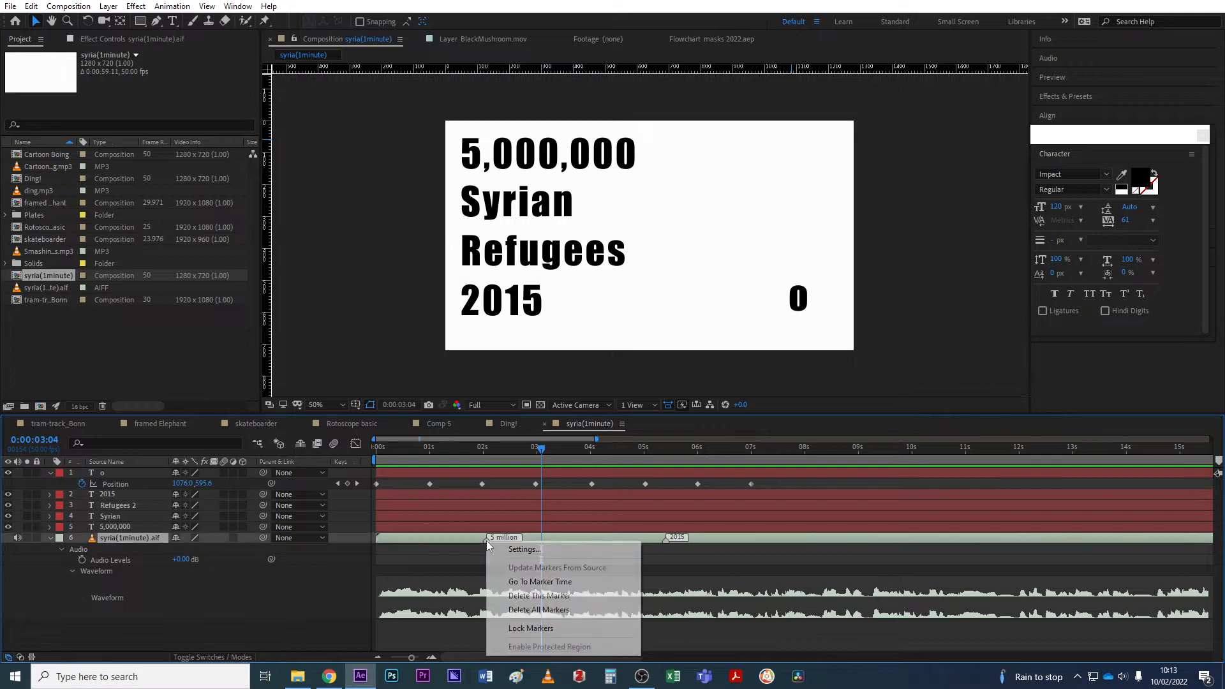
left_click(539, 595)
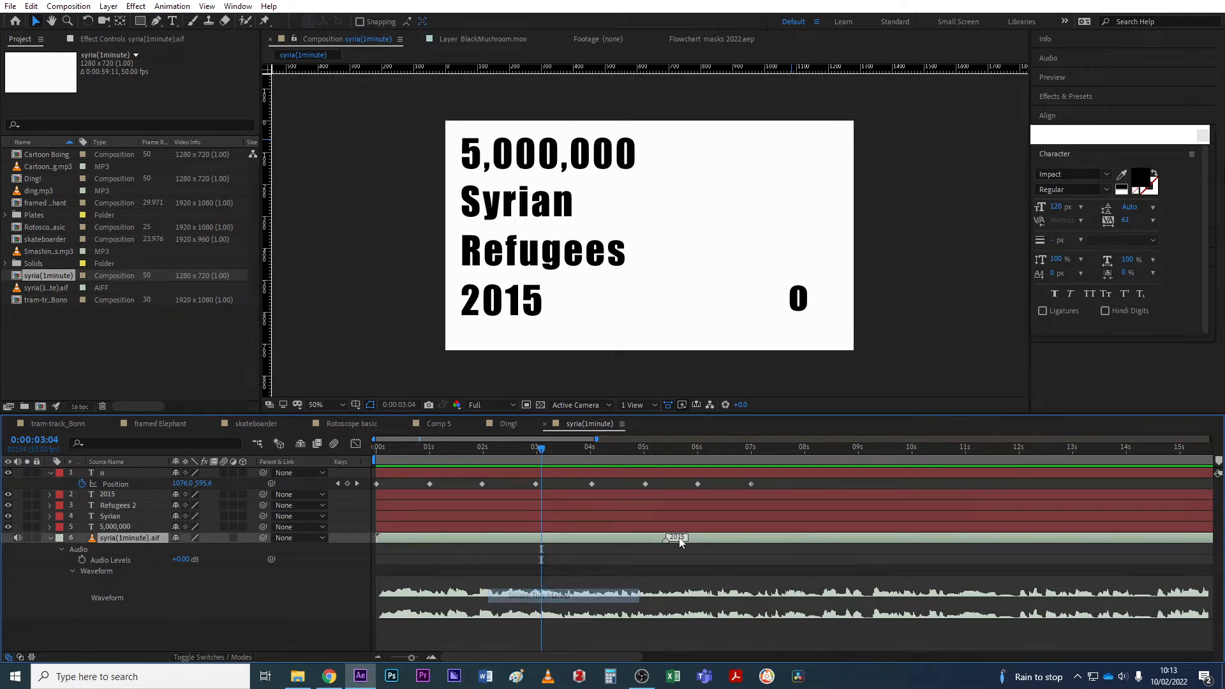
right_click(665, 540)
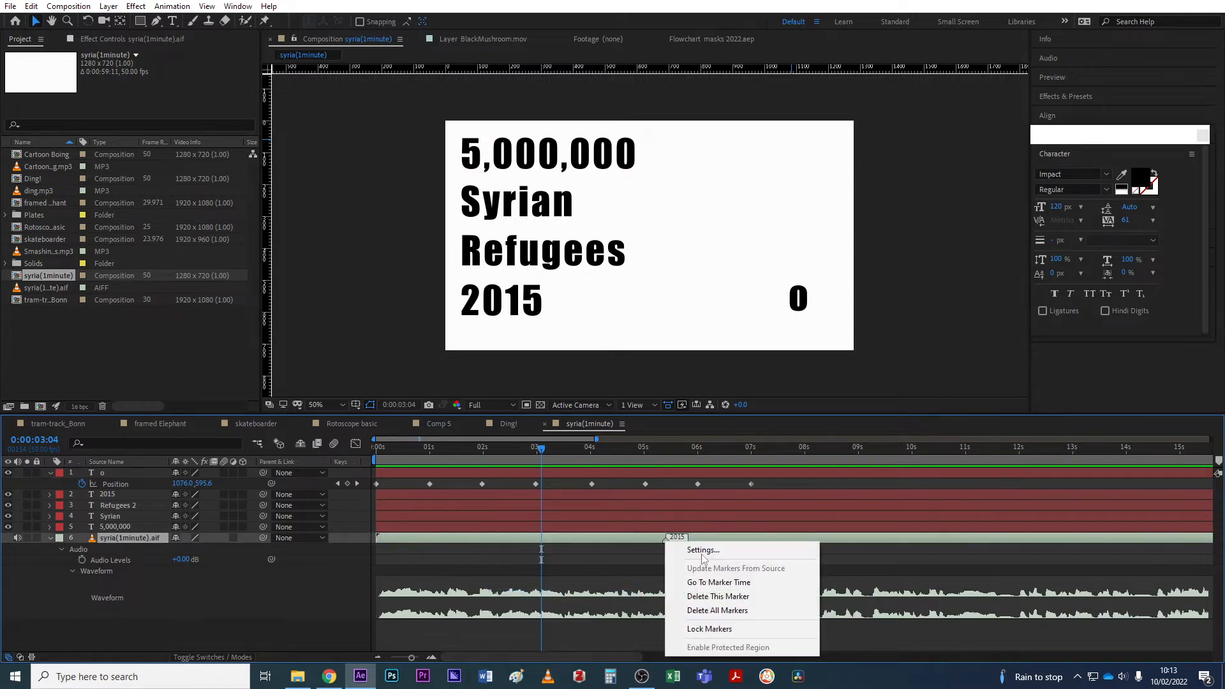
left_click(721, 608)
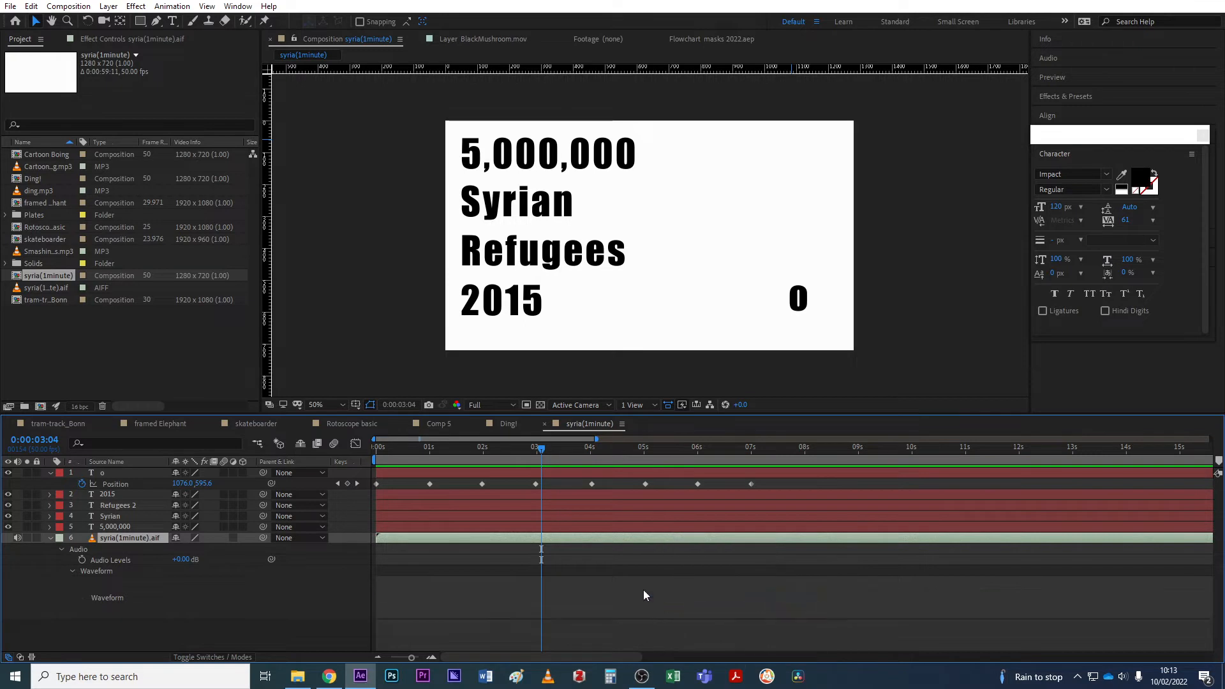
left_click(50, 538)
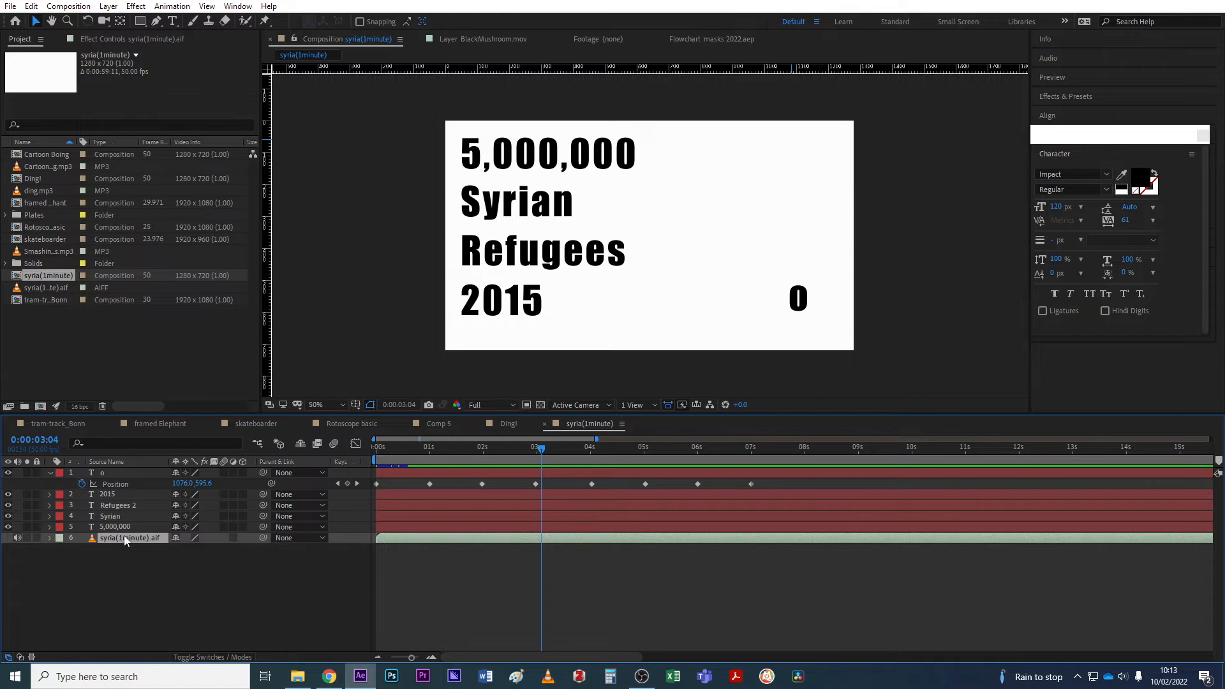
Expand syria(1minute).aif, toggle its waveform off and back on, and show the Paragraph panel.
left_click(49, 537)
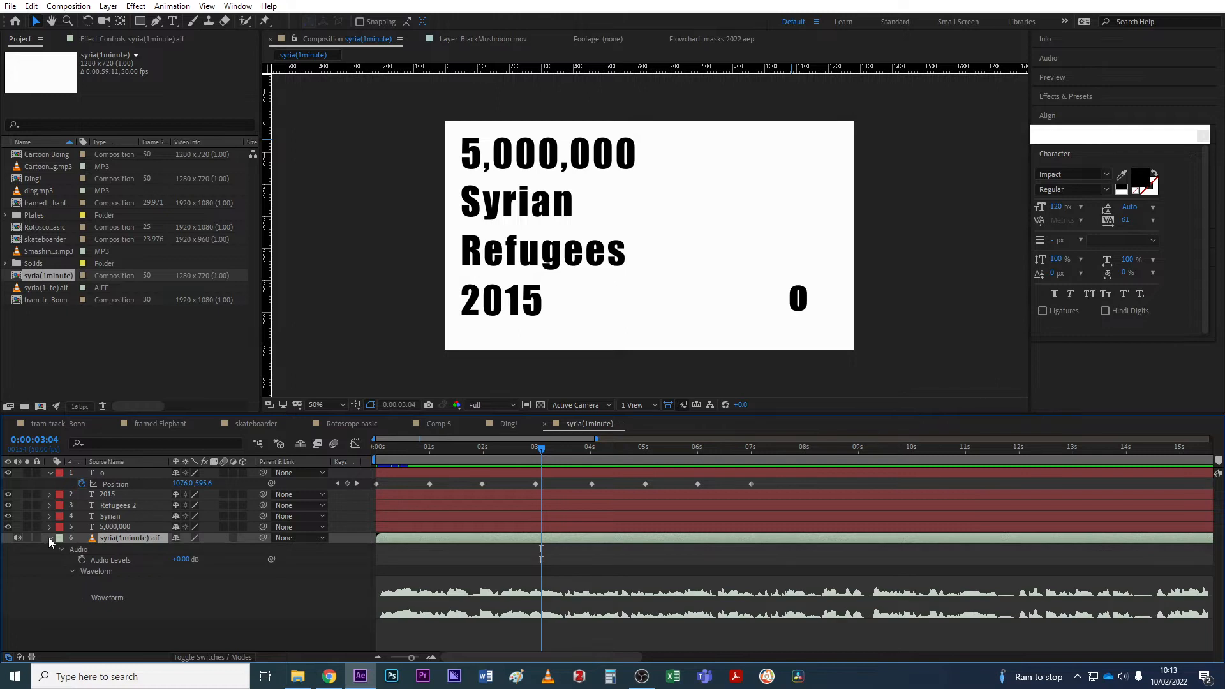
left_click(71, 570)
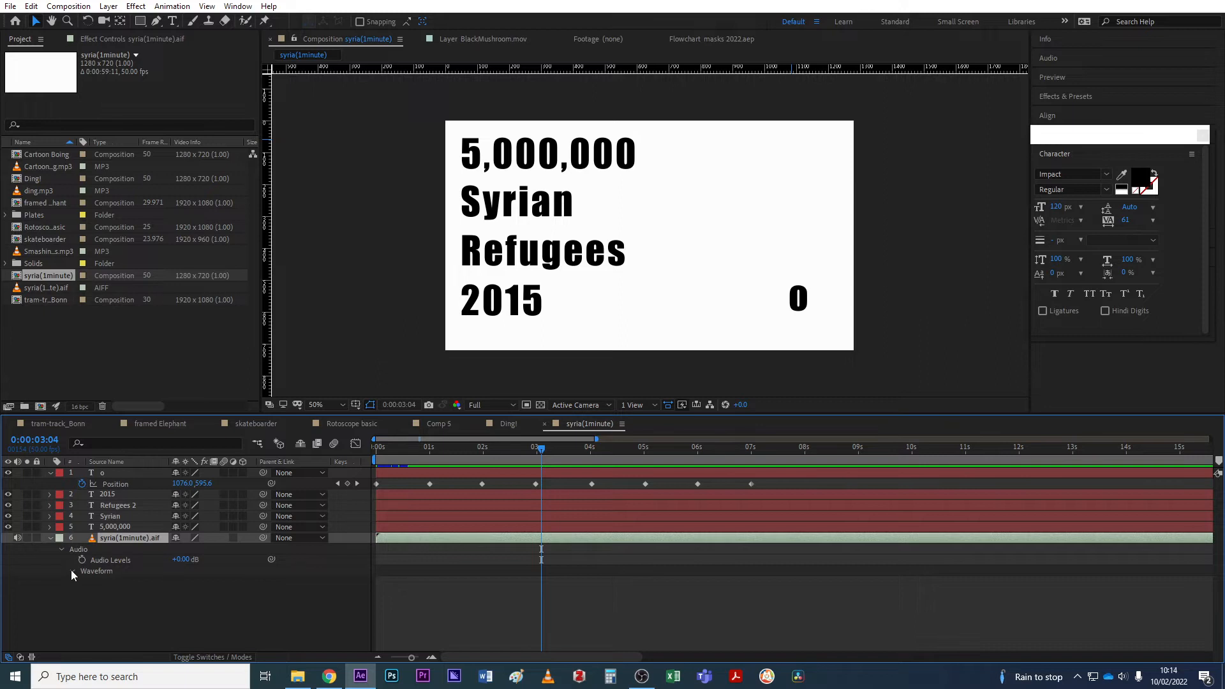
left_click(71, 571)
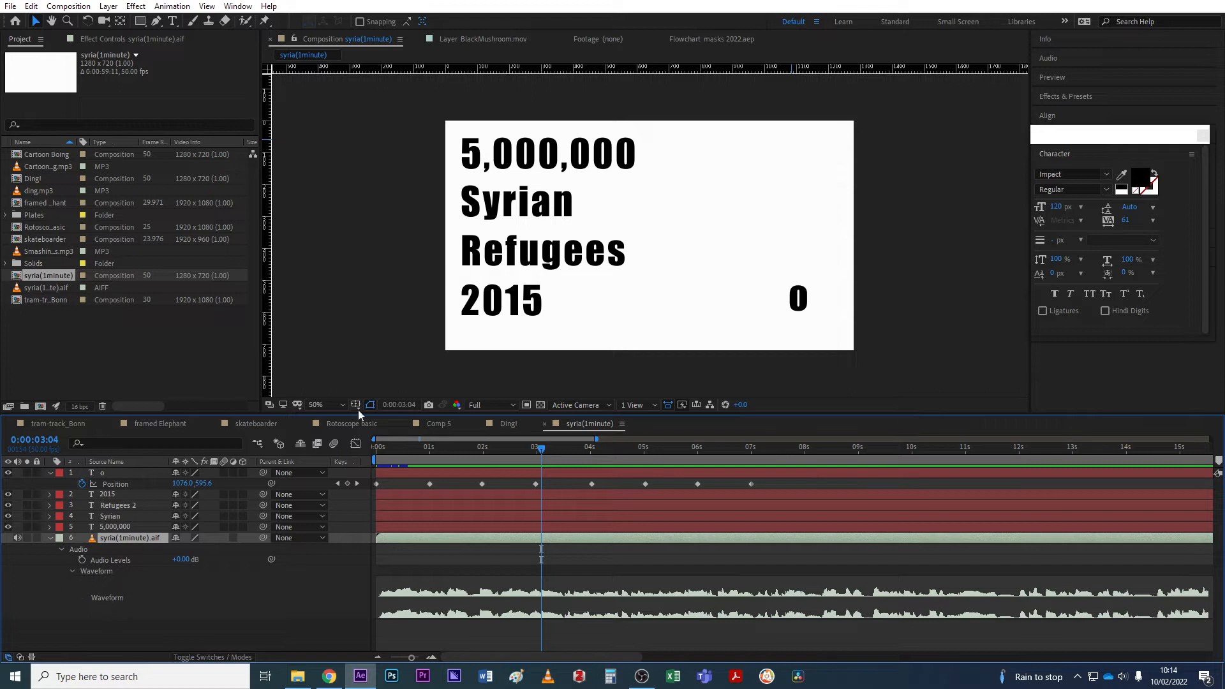
left_click(1201, 136)
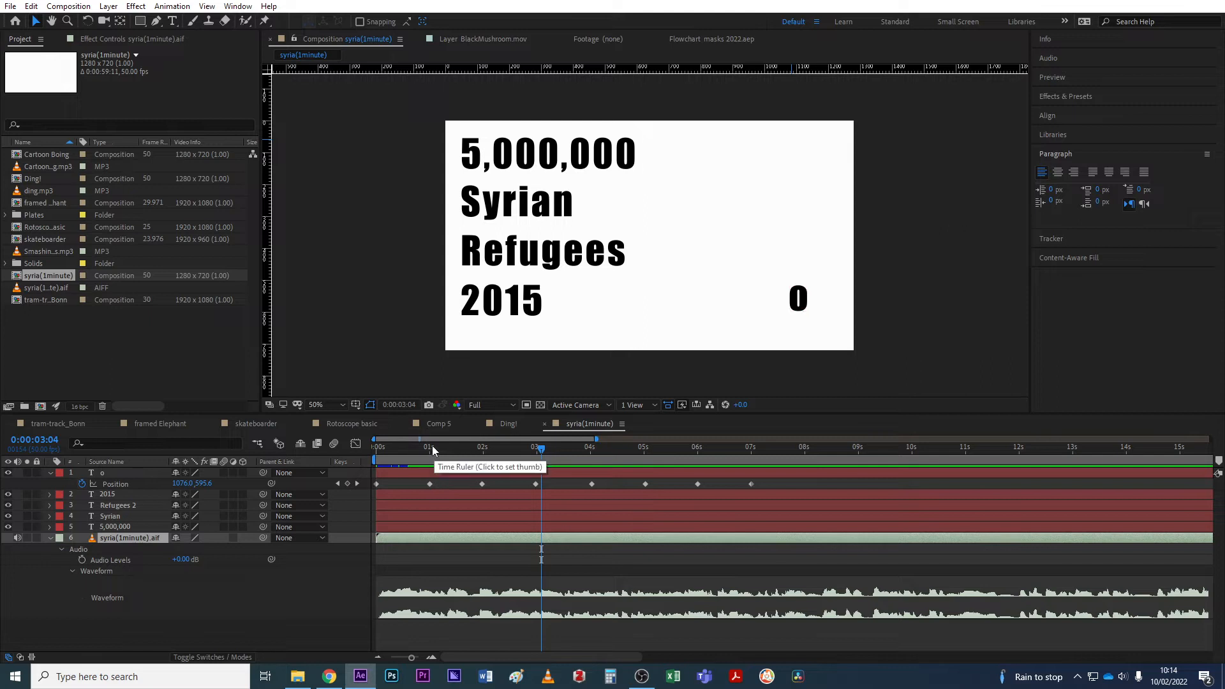
left_click(377, 449)
left_click_drag(378, 449, 369, 451)
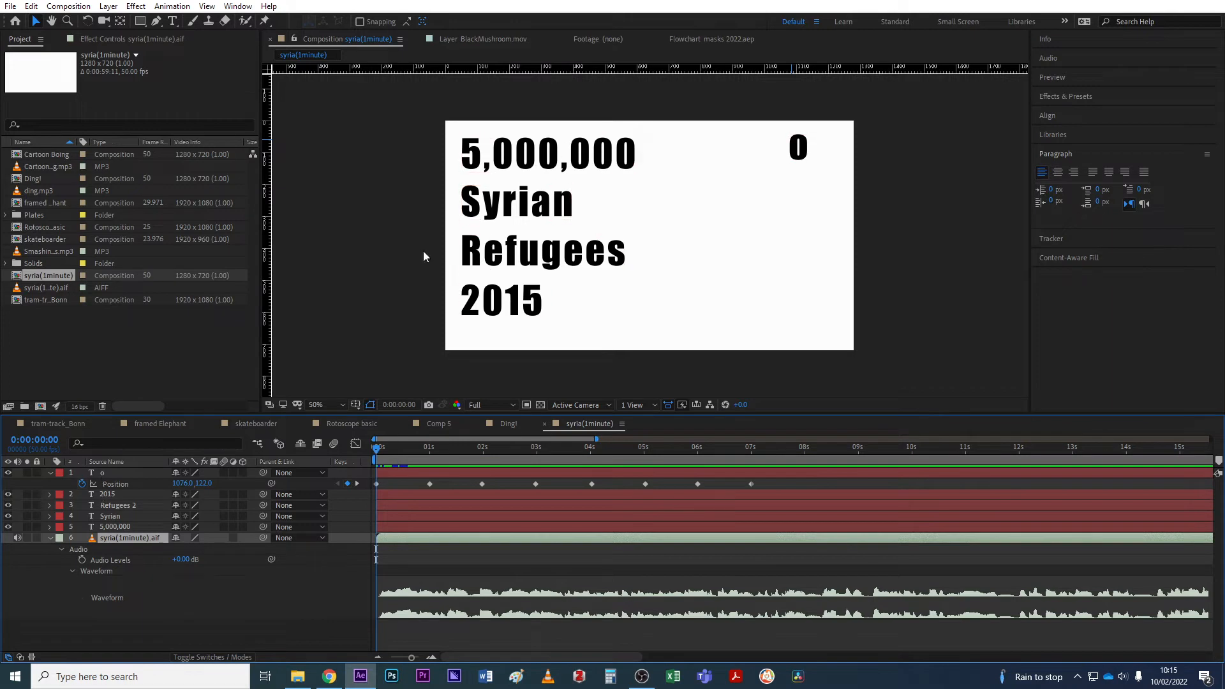
left_click(505, 158)
left_click(507, 210)
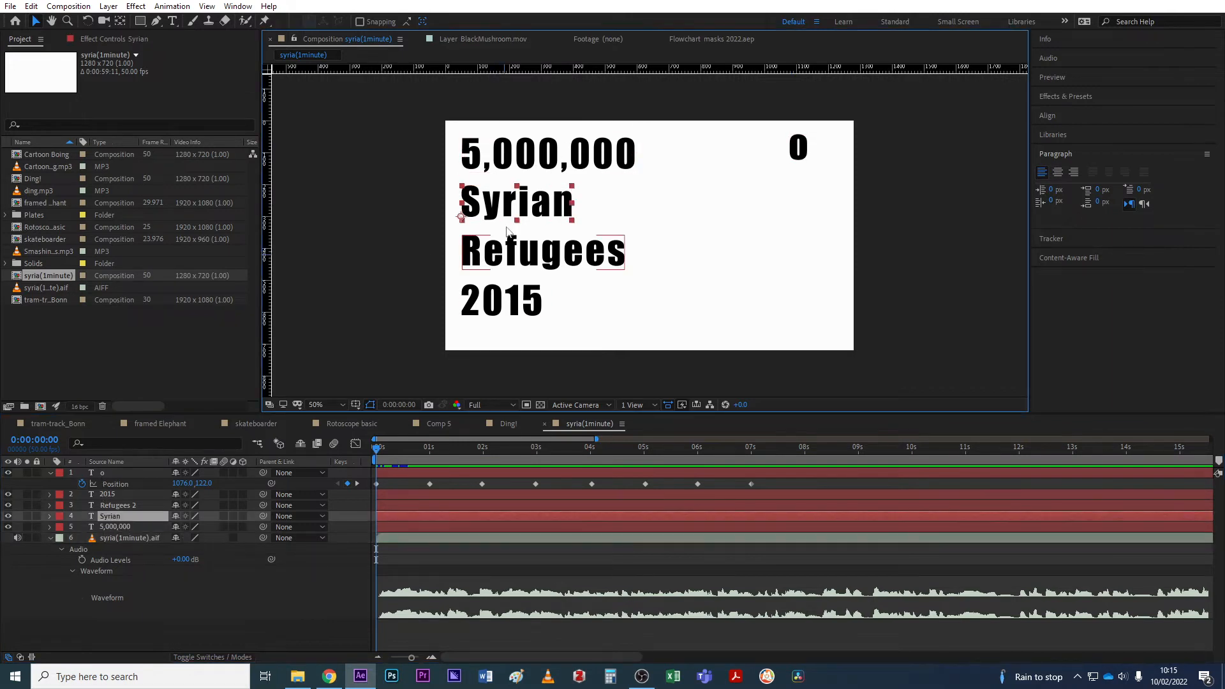
left_click(523, 252)
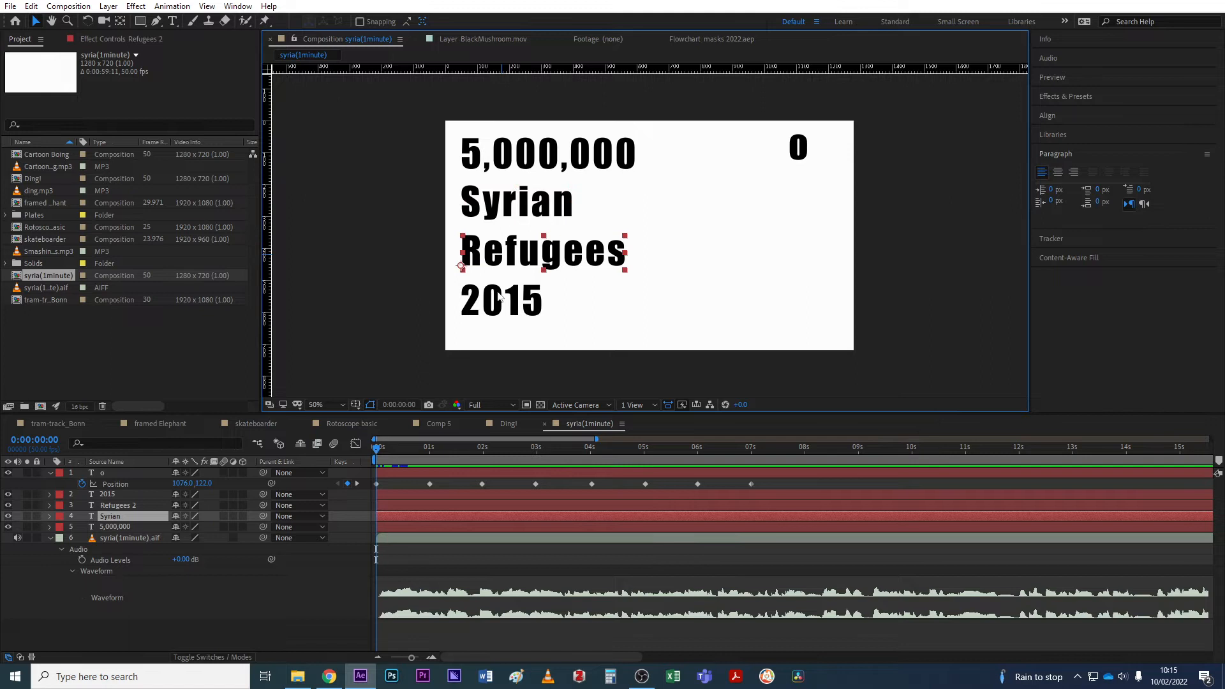
left_click(501, 300)
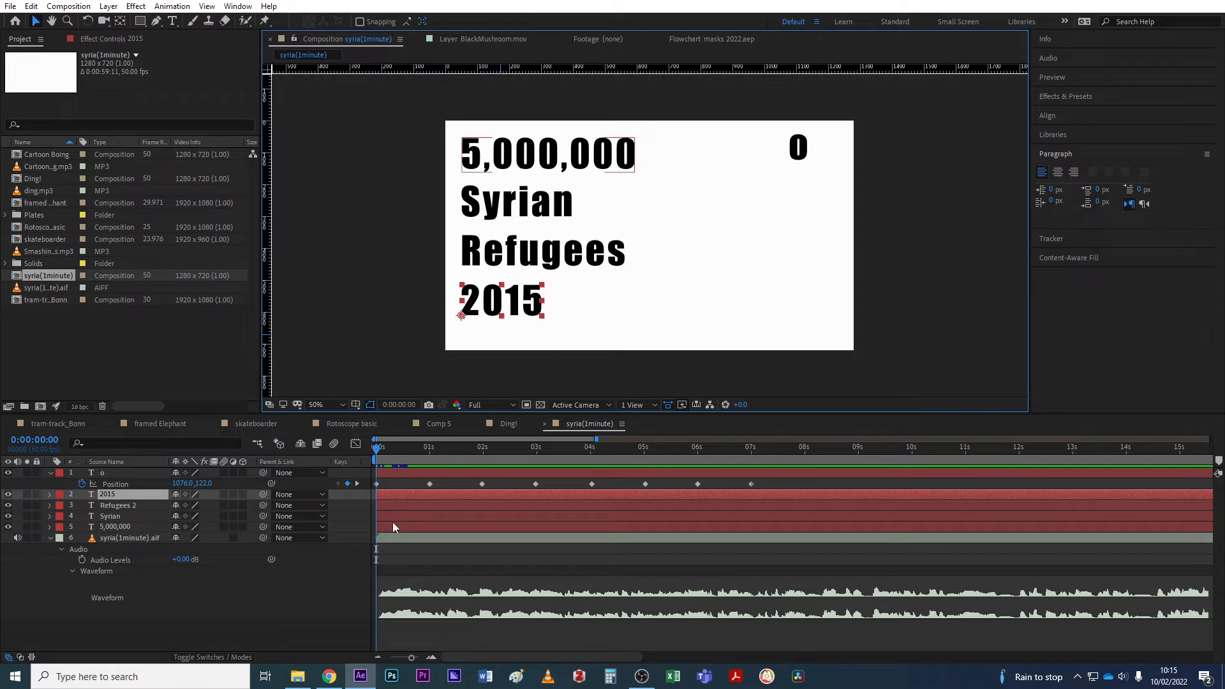
key("space")
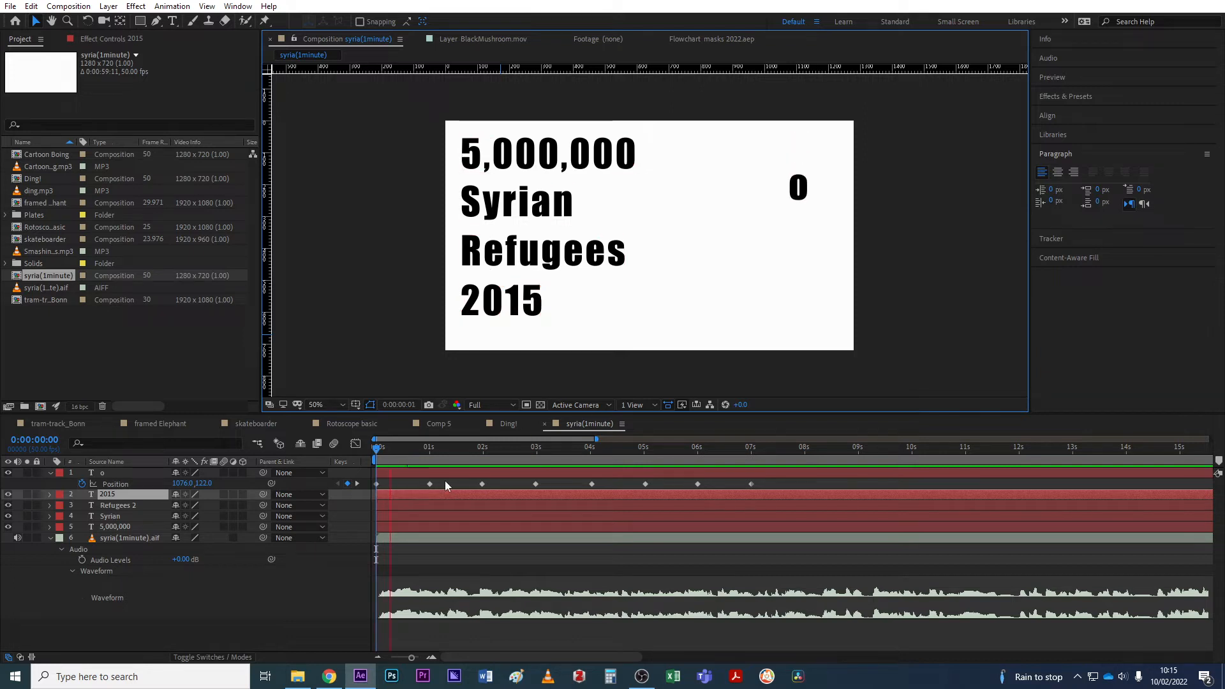
key("space")
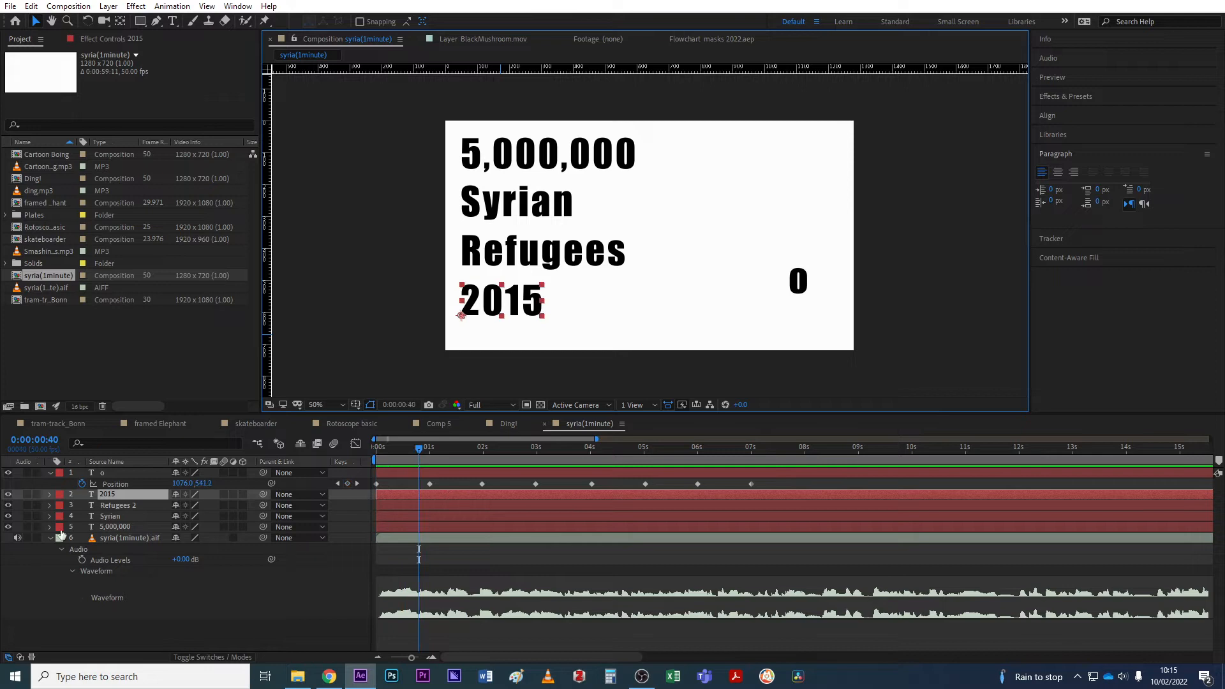
left_click(17, 538)
left_click(420, 440)
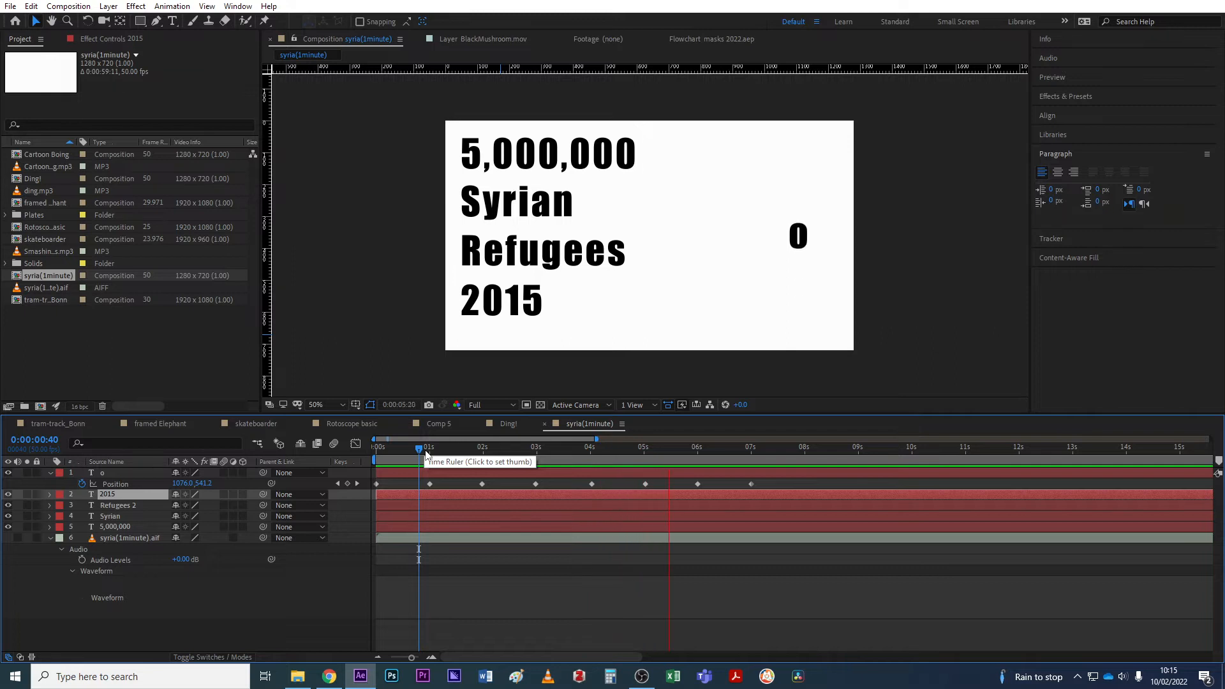
key("space")
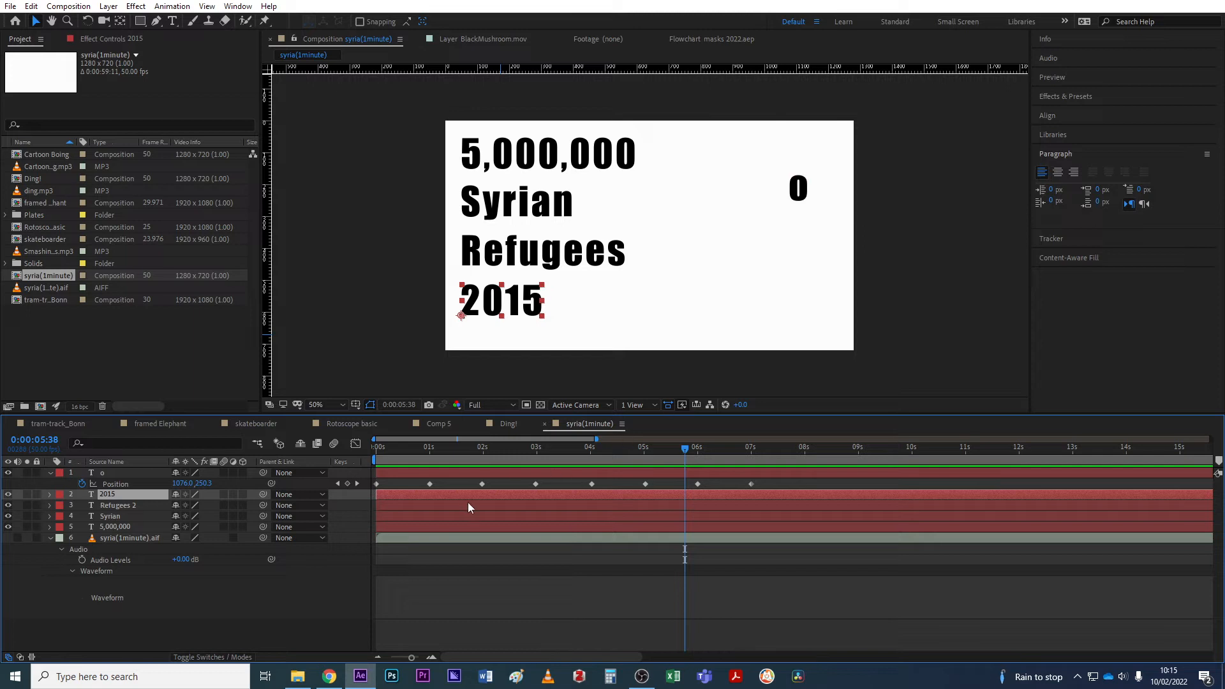
left_click(569, 649)
left_click_drag(453, 447, 344, 492)
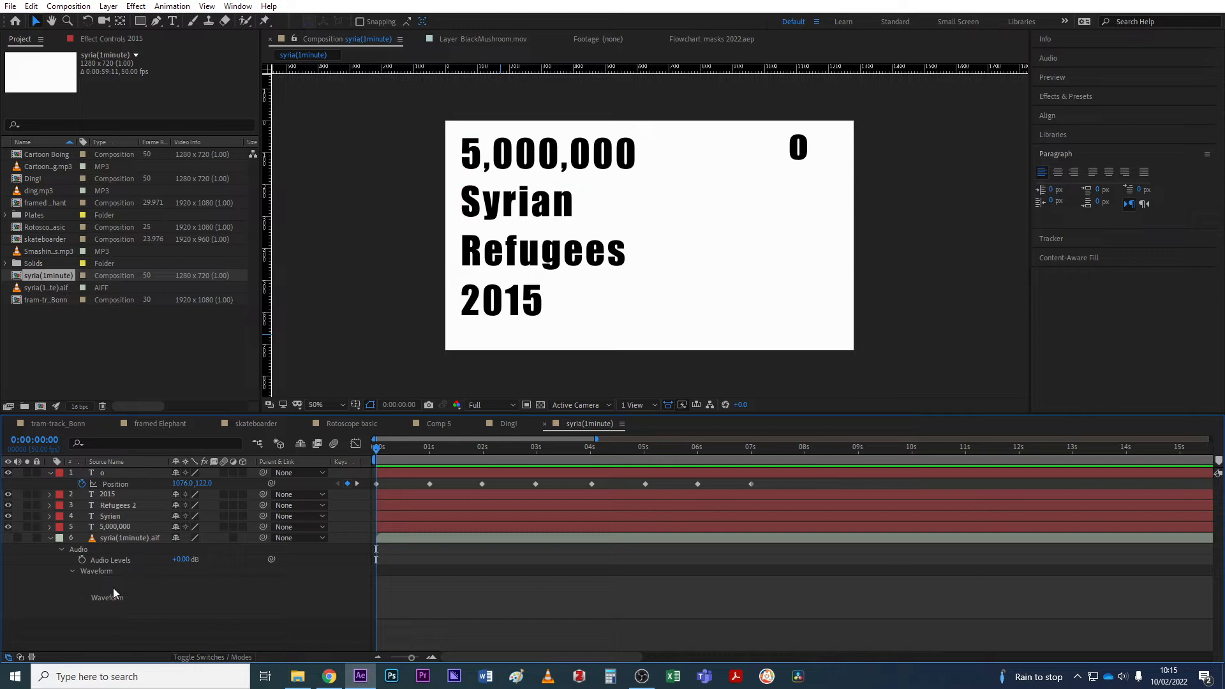
left_click(17, 538)
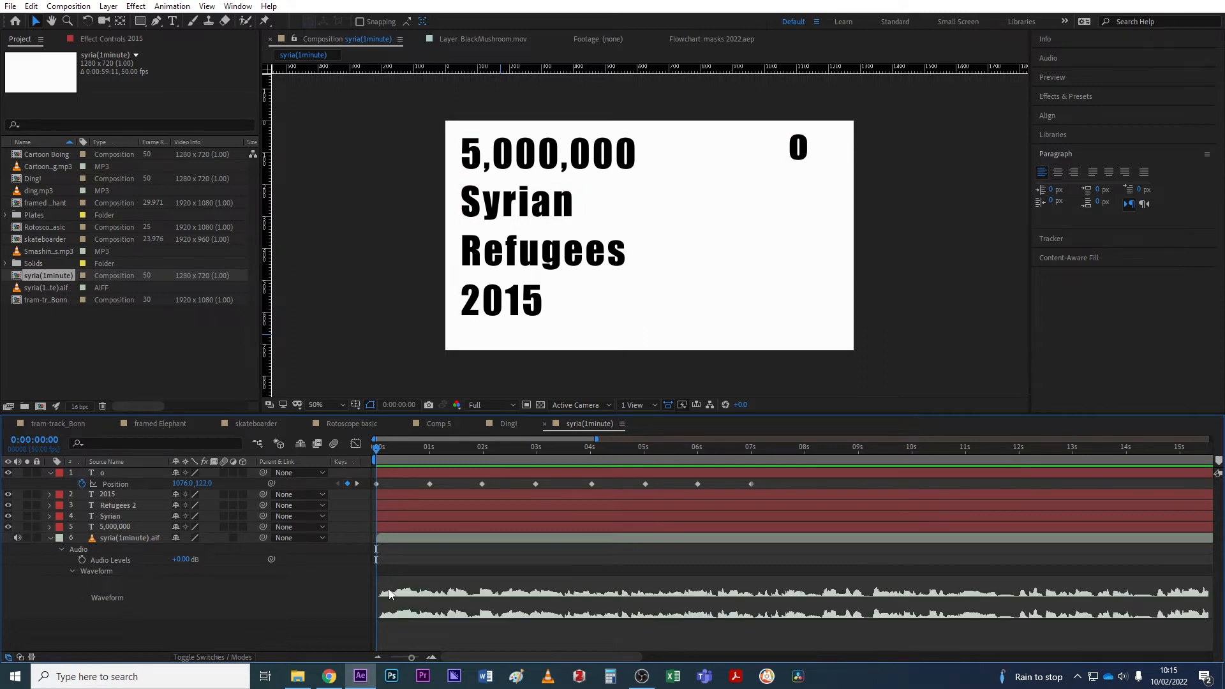
left_click(407, 483)
left_click(31, 6)
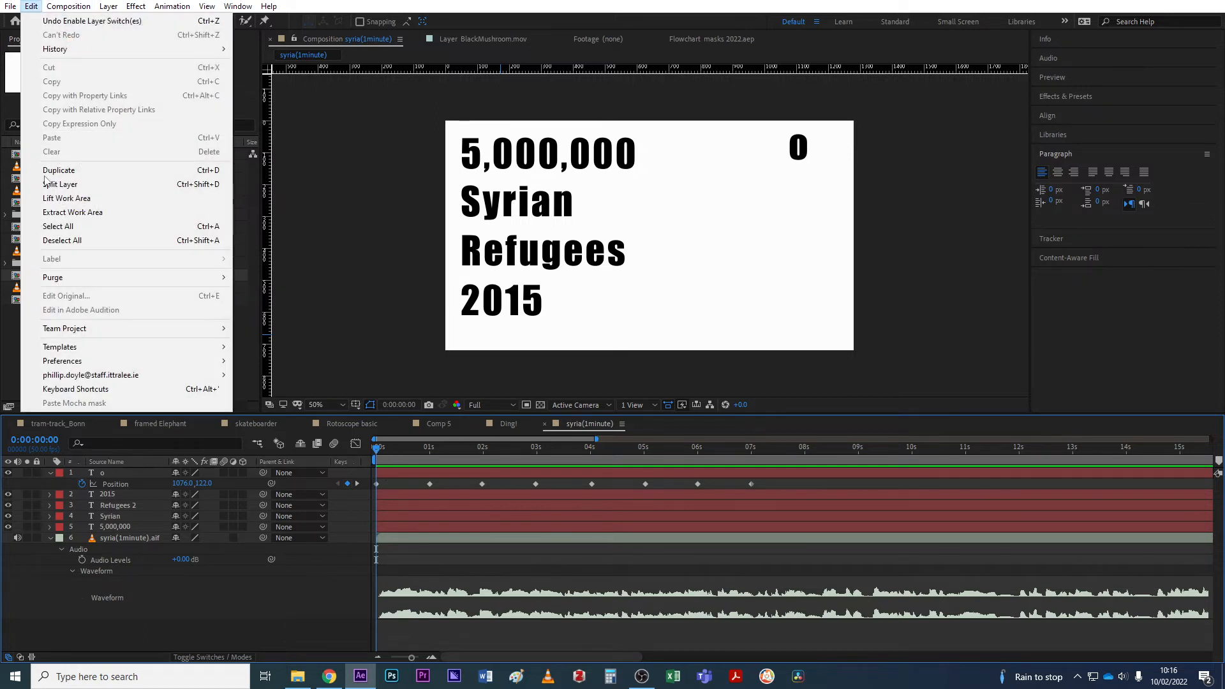
left_click(79, 389)
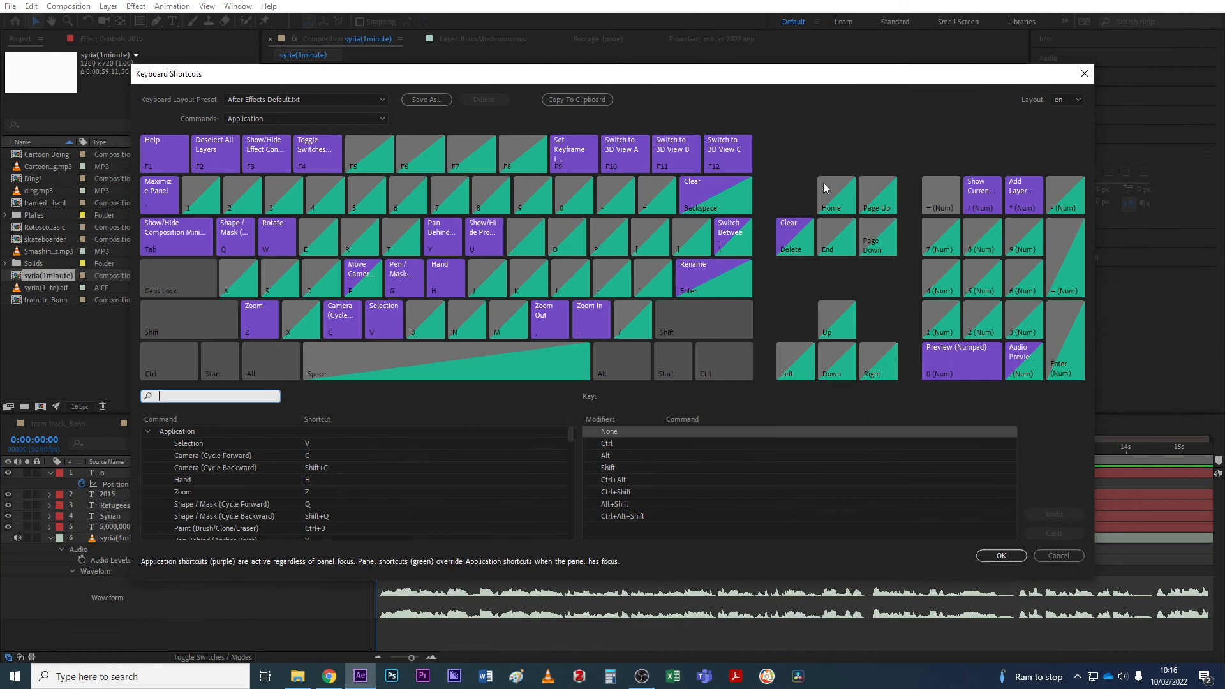
left_click(1084, 75)
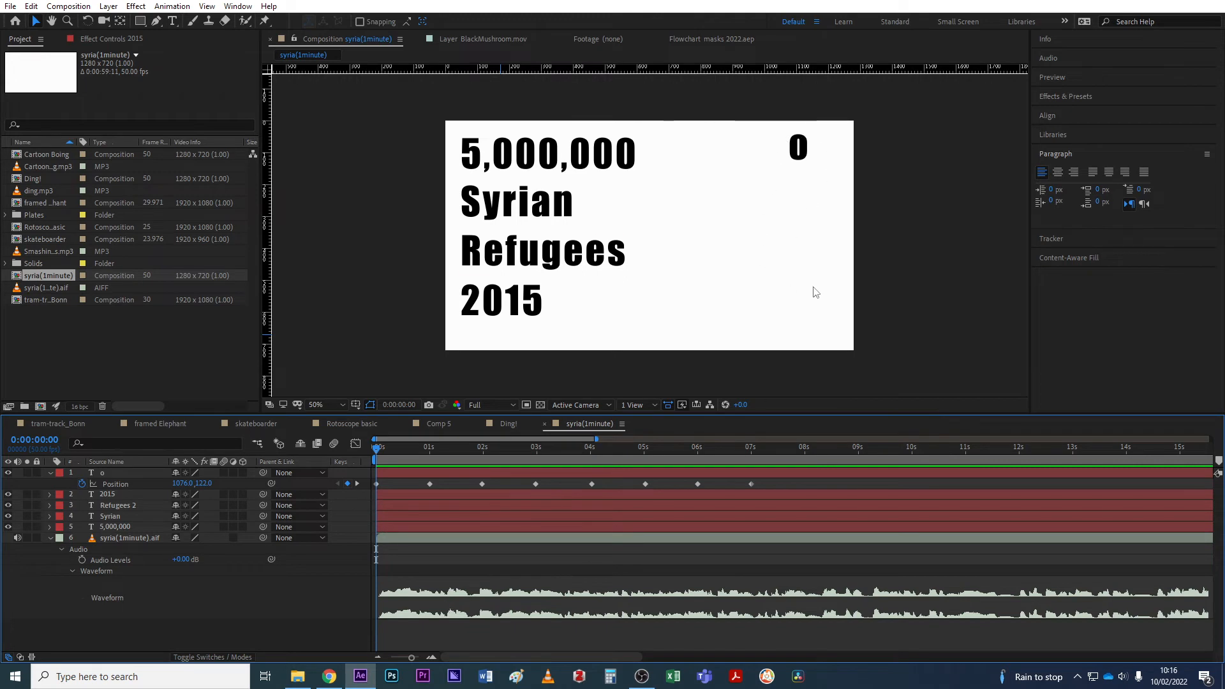
Preview the bouncing 0 from the start, park at 0:00:02:02, and select syria(1minute).aif.
left_click(569, 474)
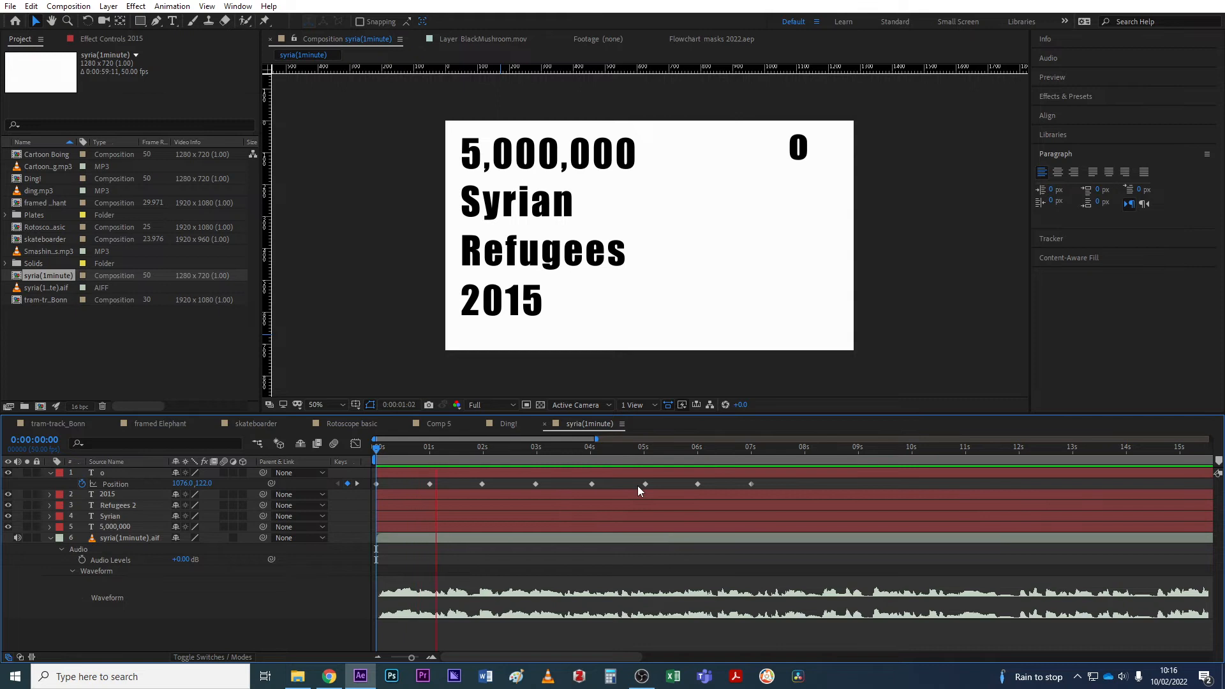
key("space")
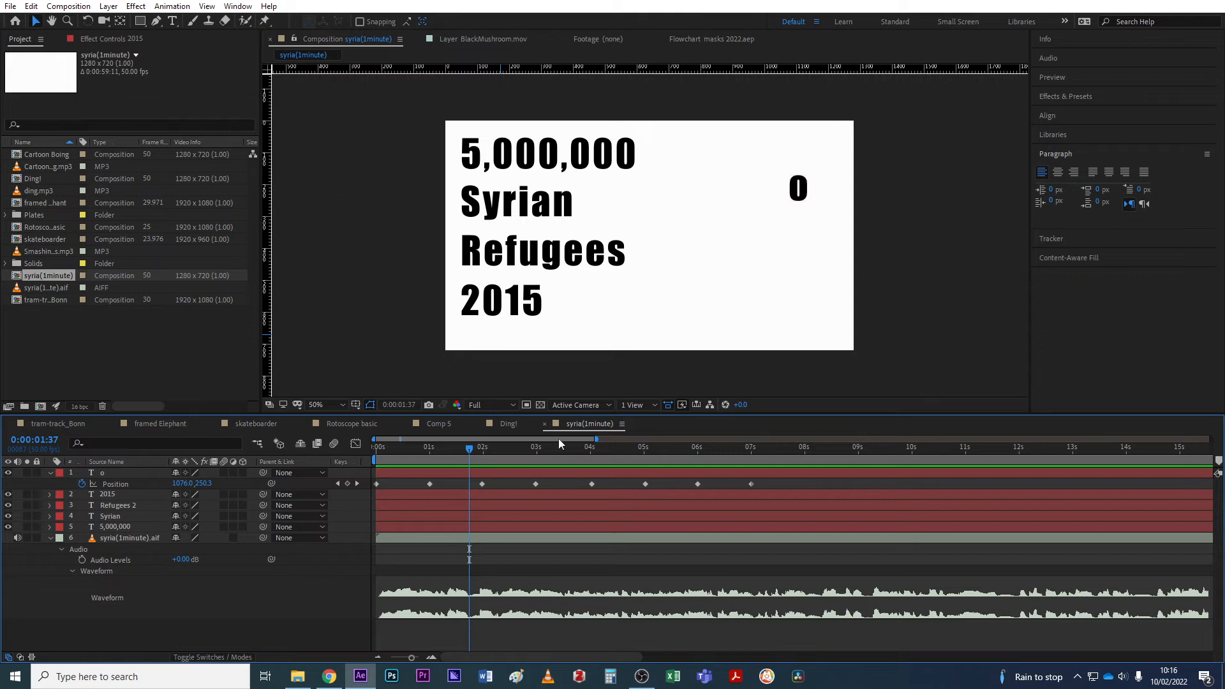
left_click_drag(469, 458, 364, 469)
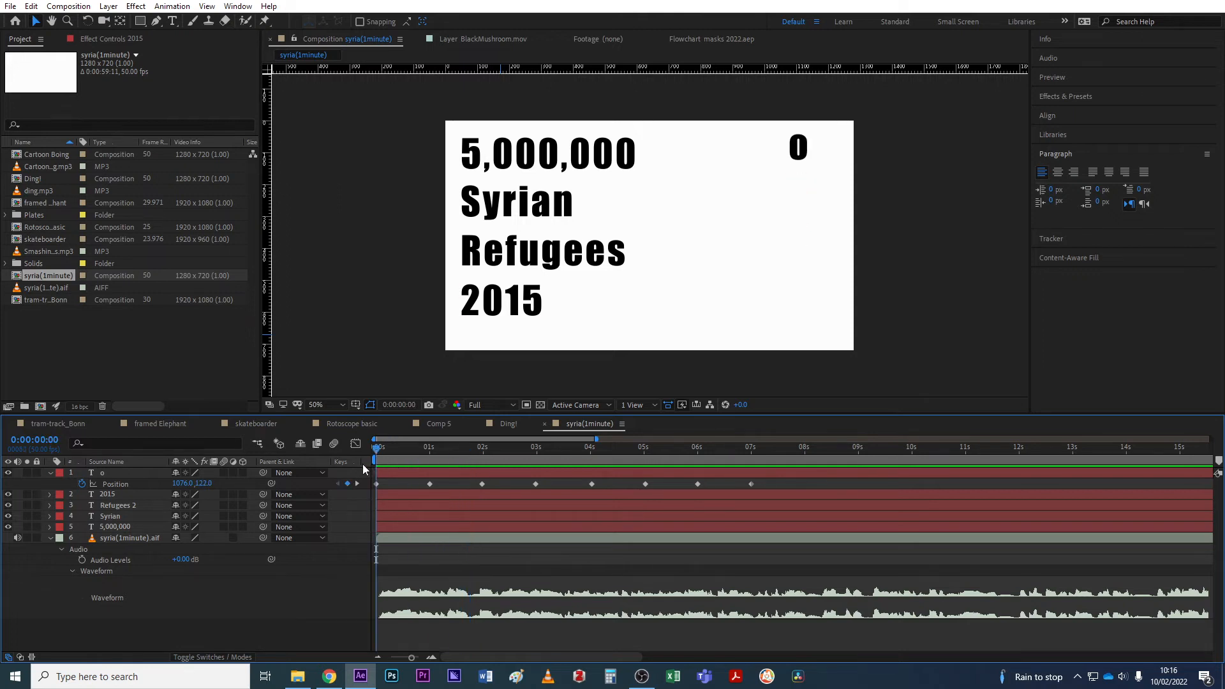
key("space")
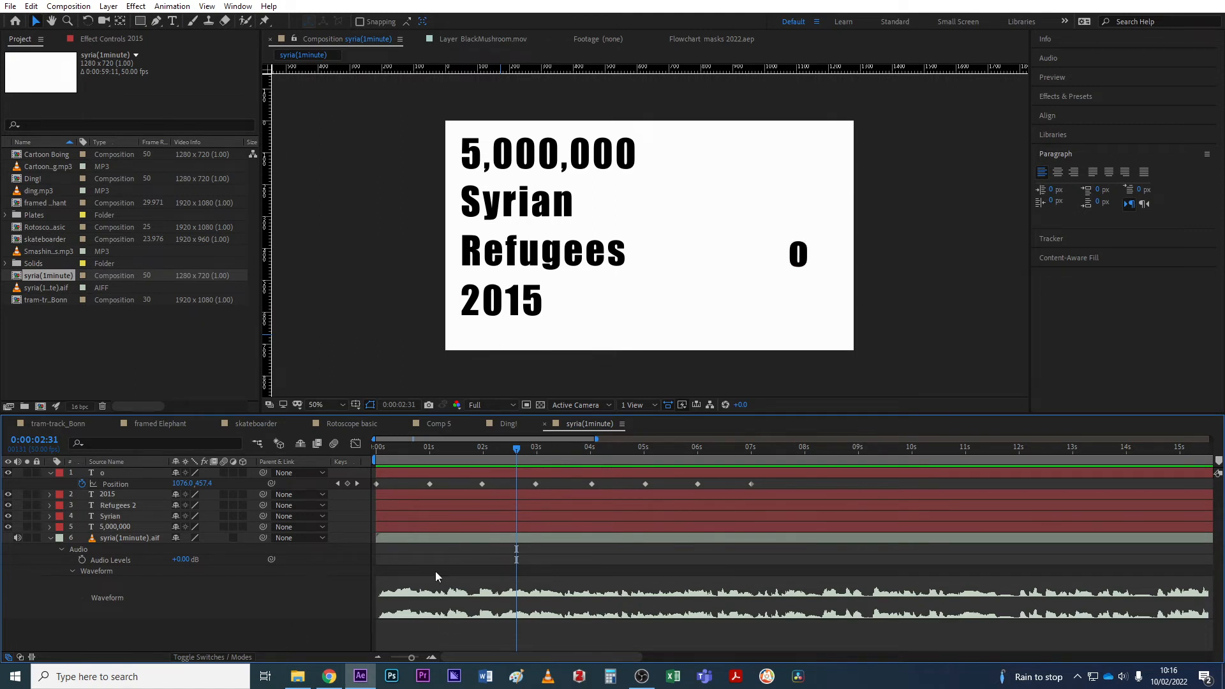
left_click_drag(410, 453, 359, 452)
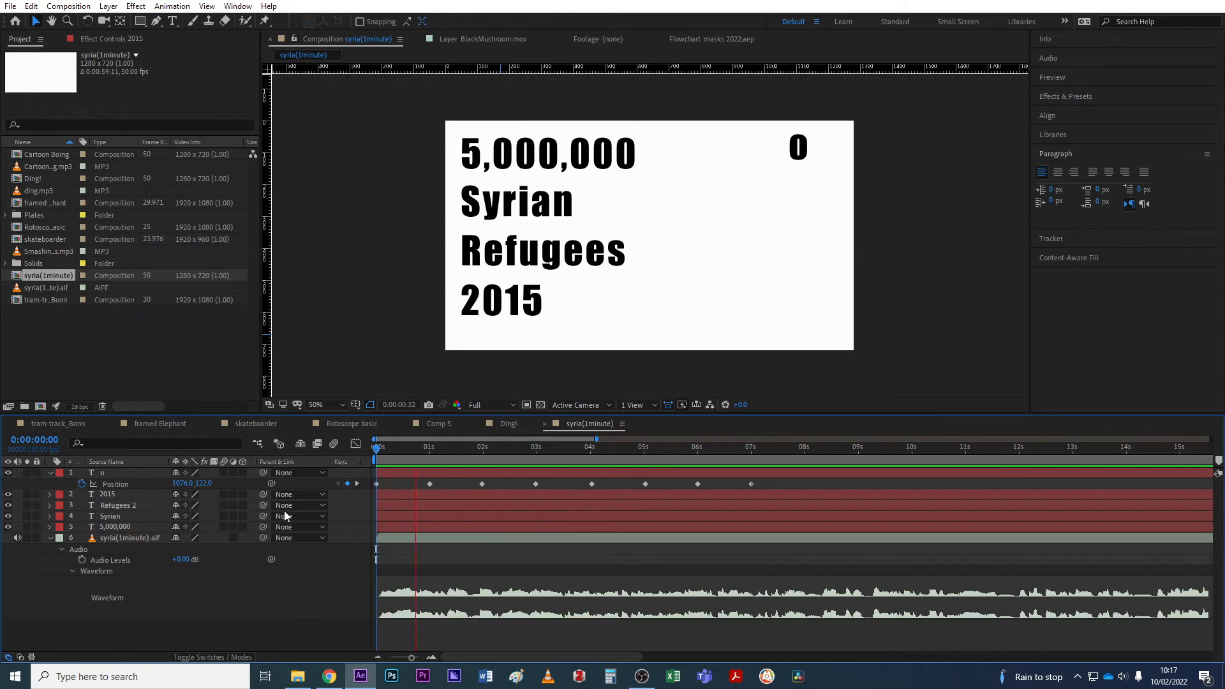
key("space")
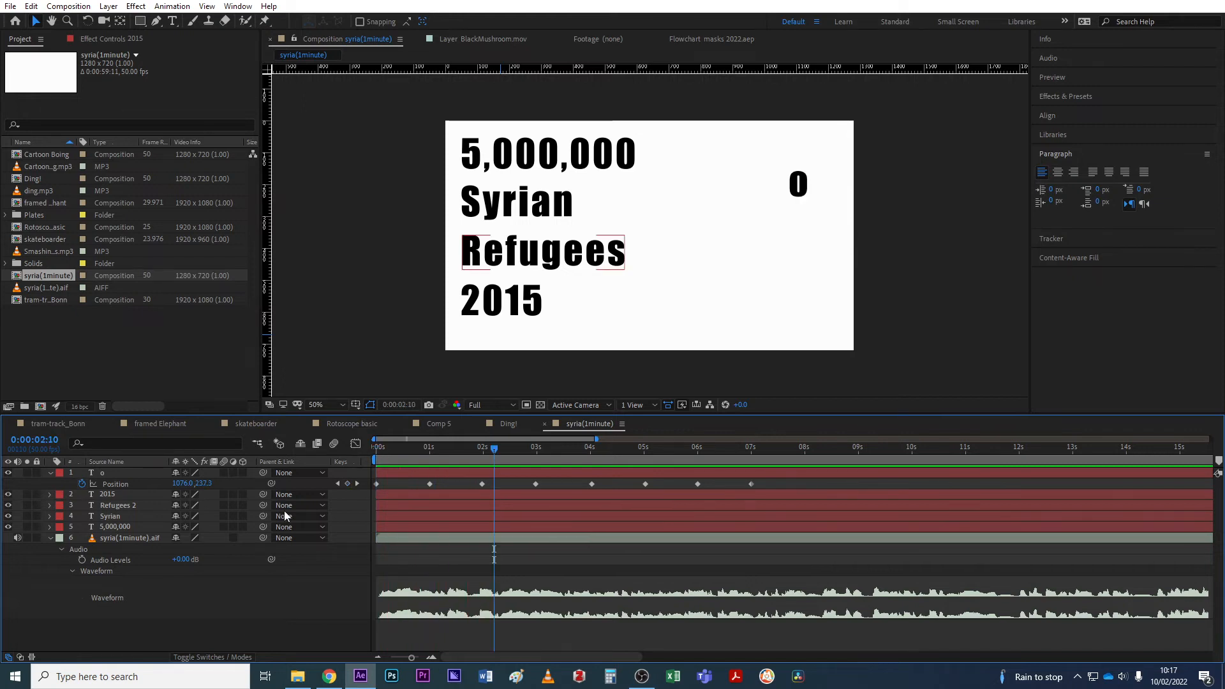
left_click_drag(492, 449, 487, 450)
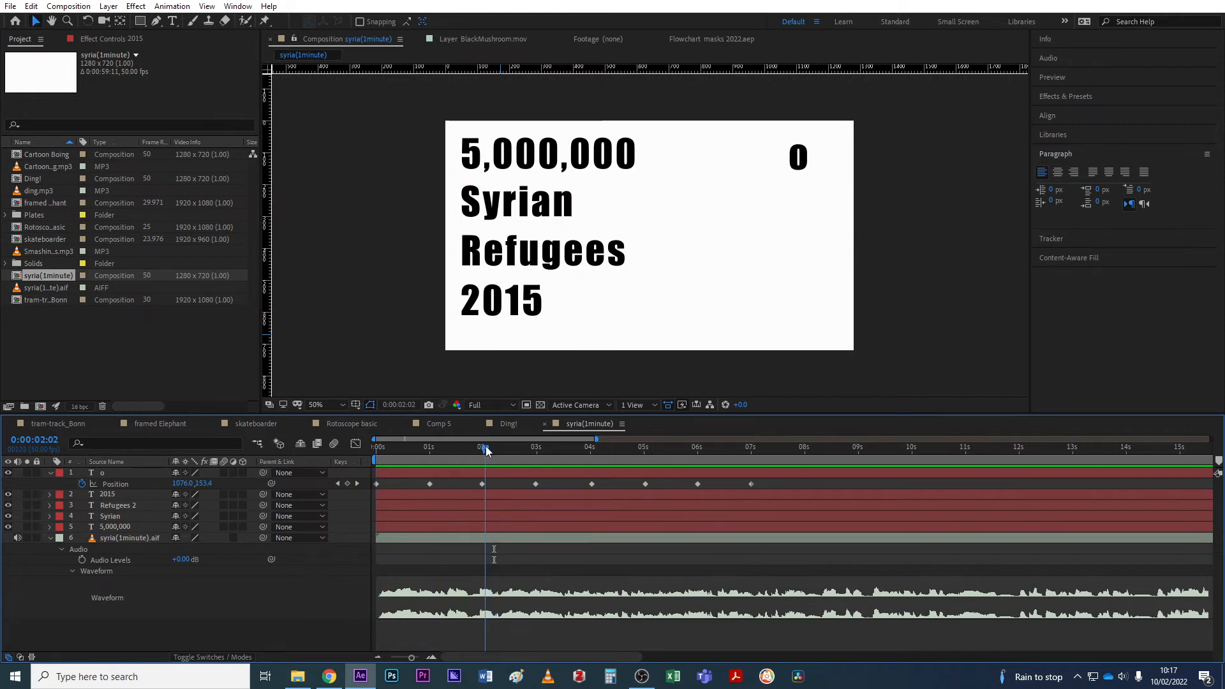
left_click(127, 539)
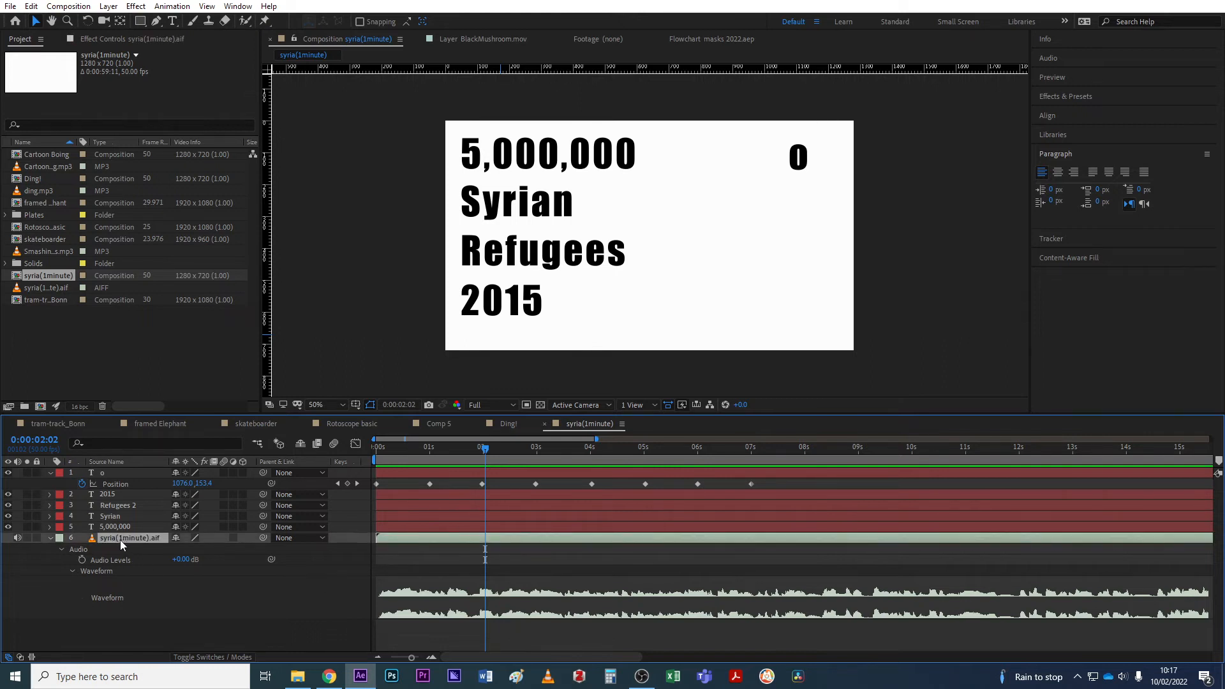
Add audio layer markers '5000000' at 0:00:02:02 and 'syrians' at 0:00:03:05.
double_click(485, 541)
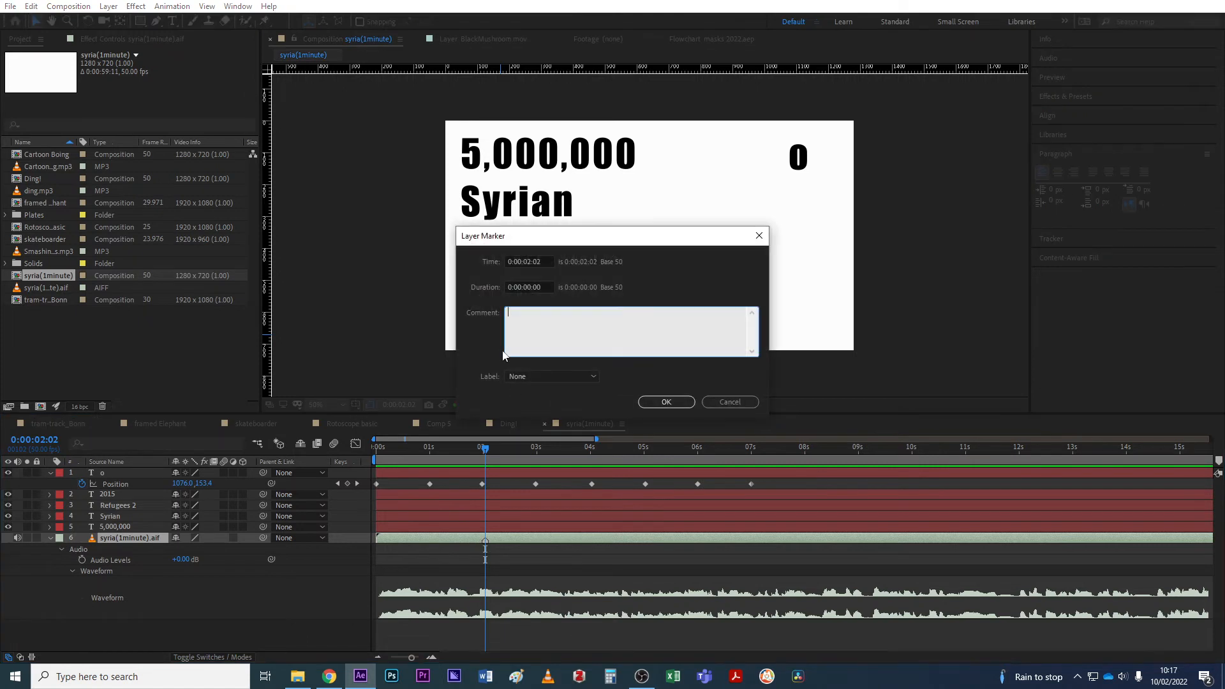
left_click_drag(502, 230, 496, 234)
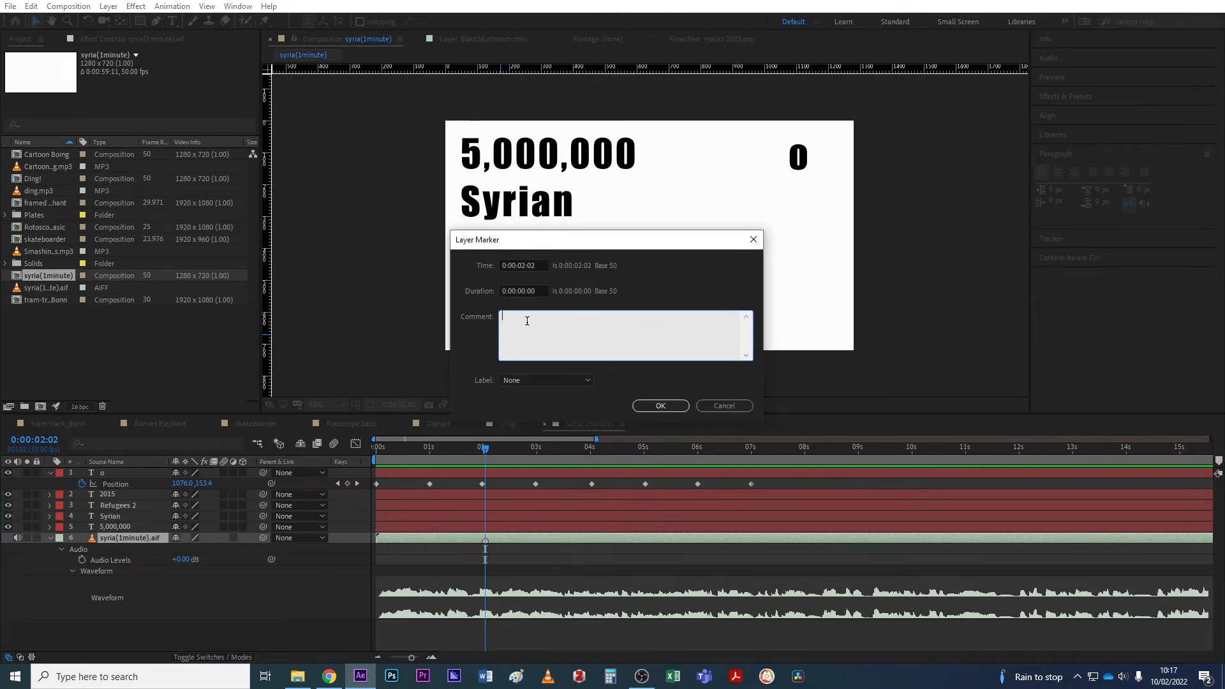
type("5000000")
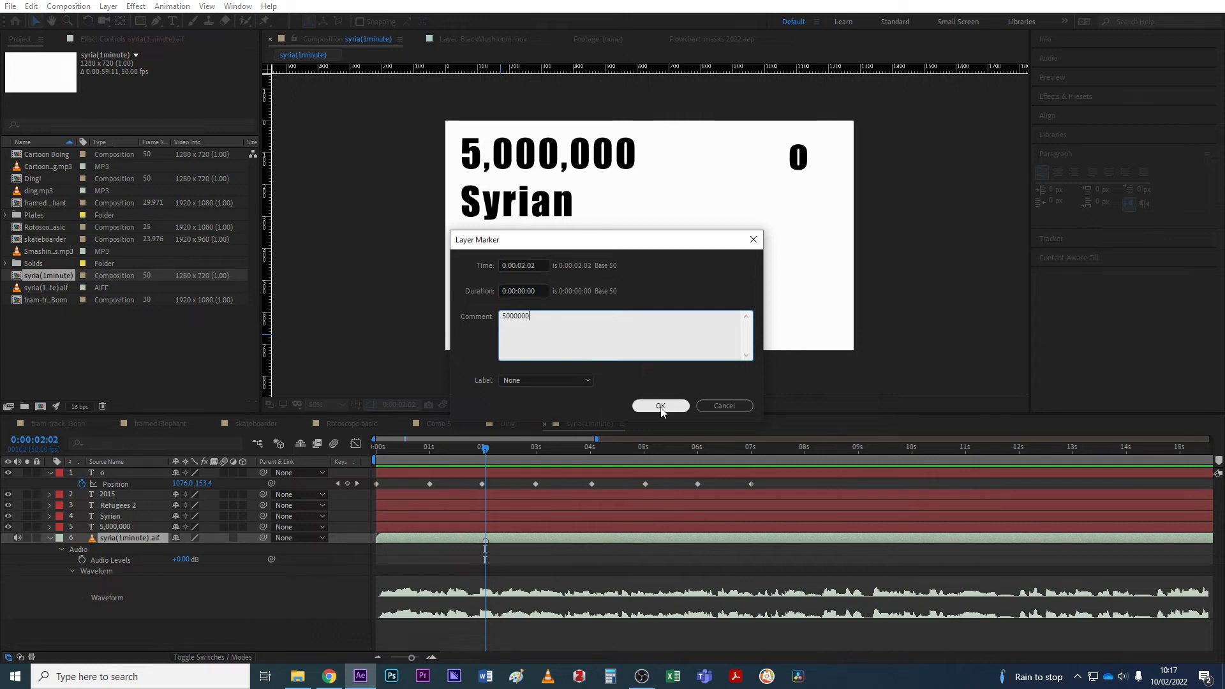
left_click(660, 406)
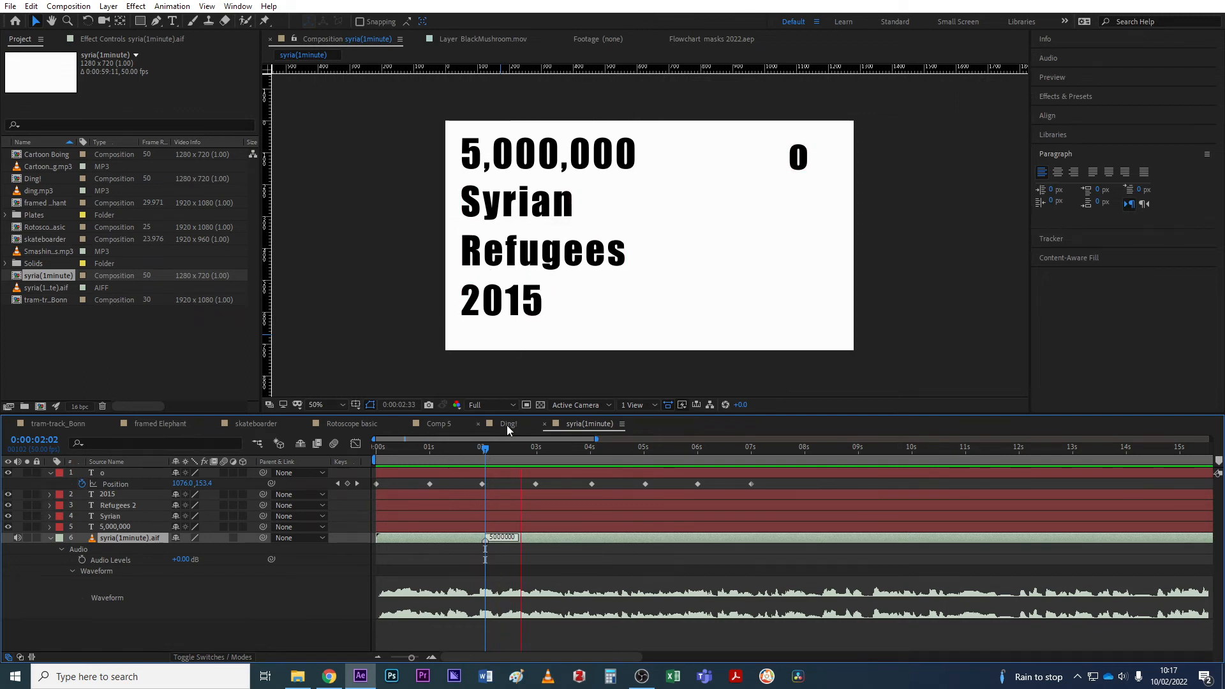
left_click_drag(558, 449, 542, 450)
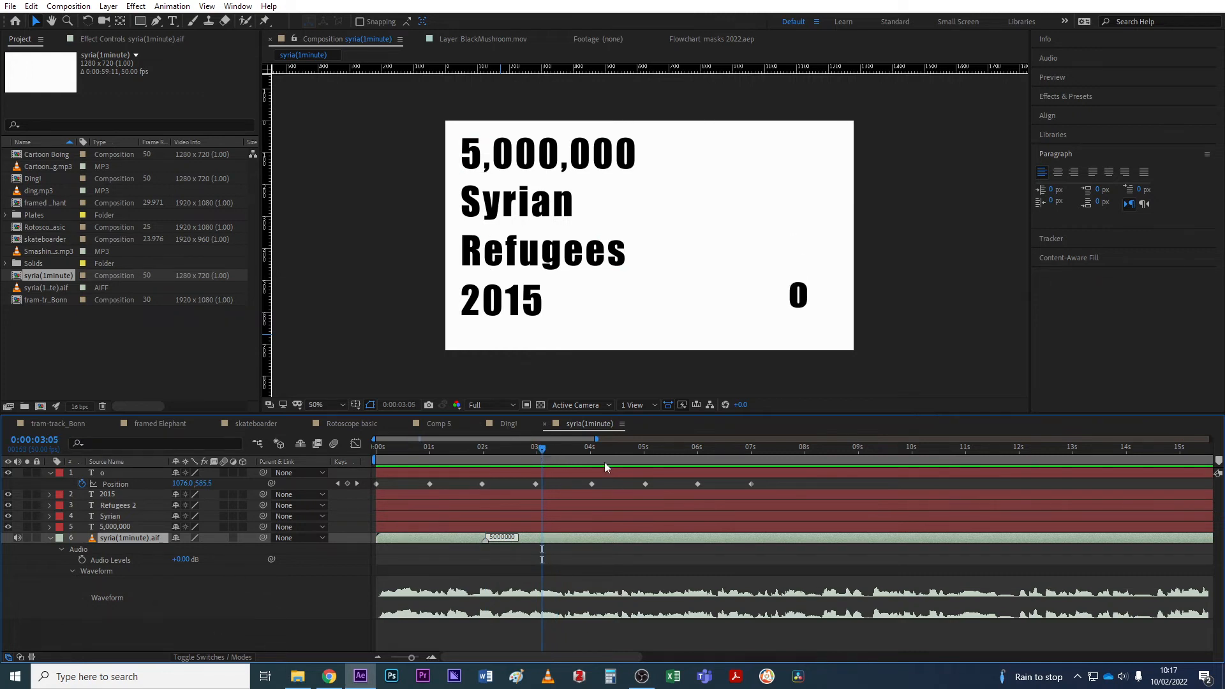
double_click(541, 540)
type("sy")
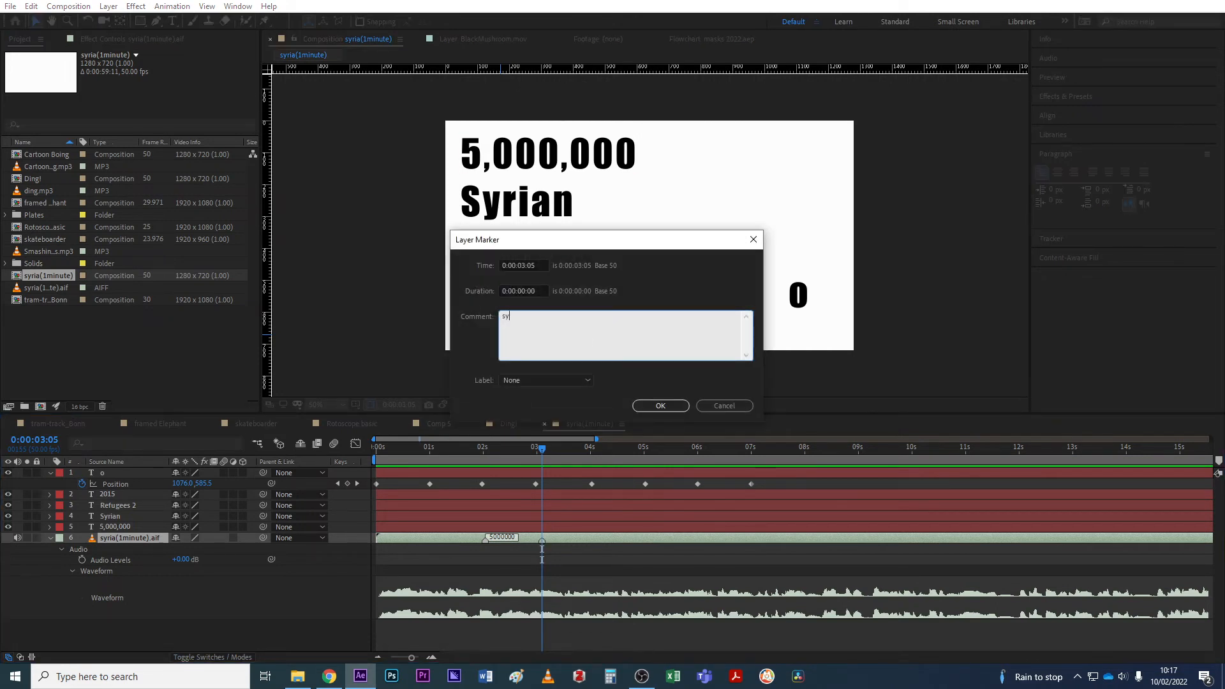
type("rians")
left_click(675, 408)
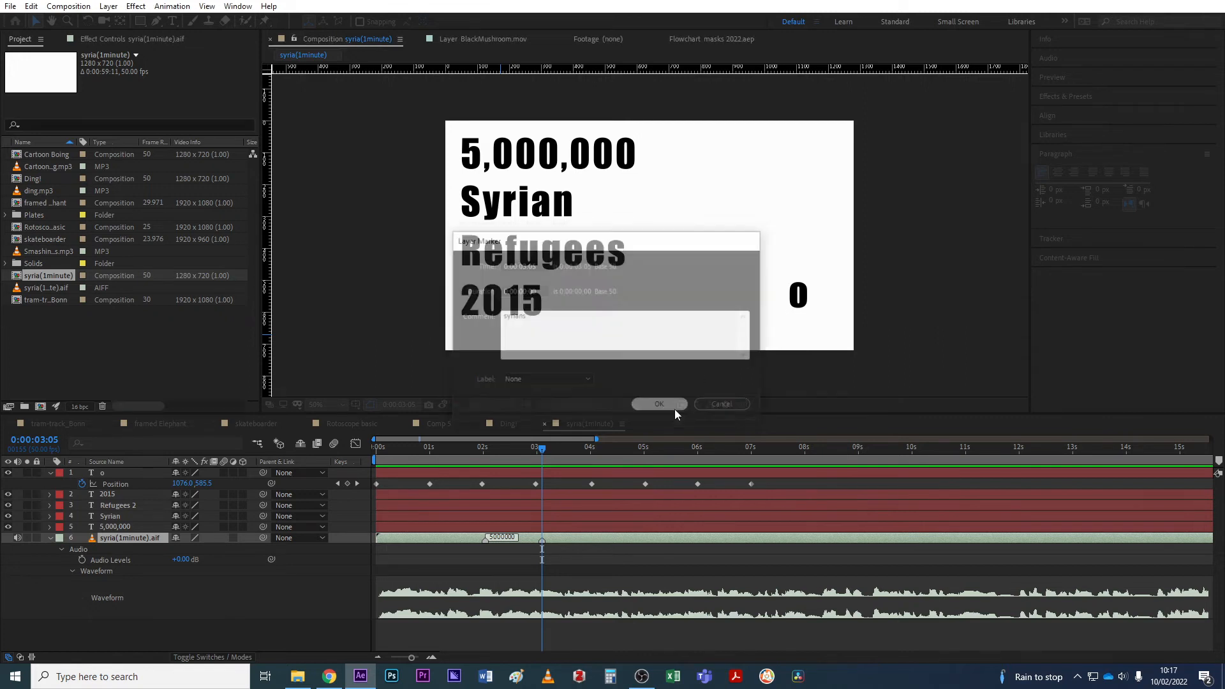
Add markers 'refugees' at 0:00:04:06 and '2015' at 0:00:05:05, then return to 0:00:02:02.
left_click(611, 462)
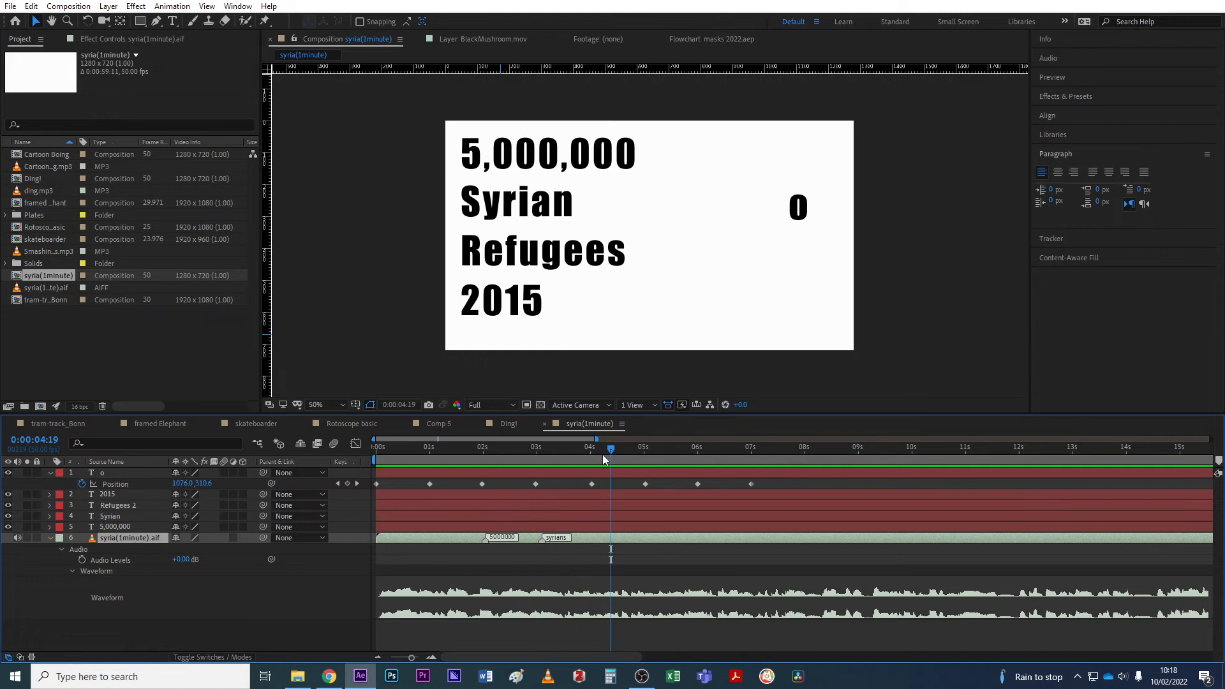
left_click(599, 455)
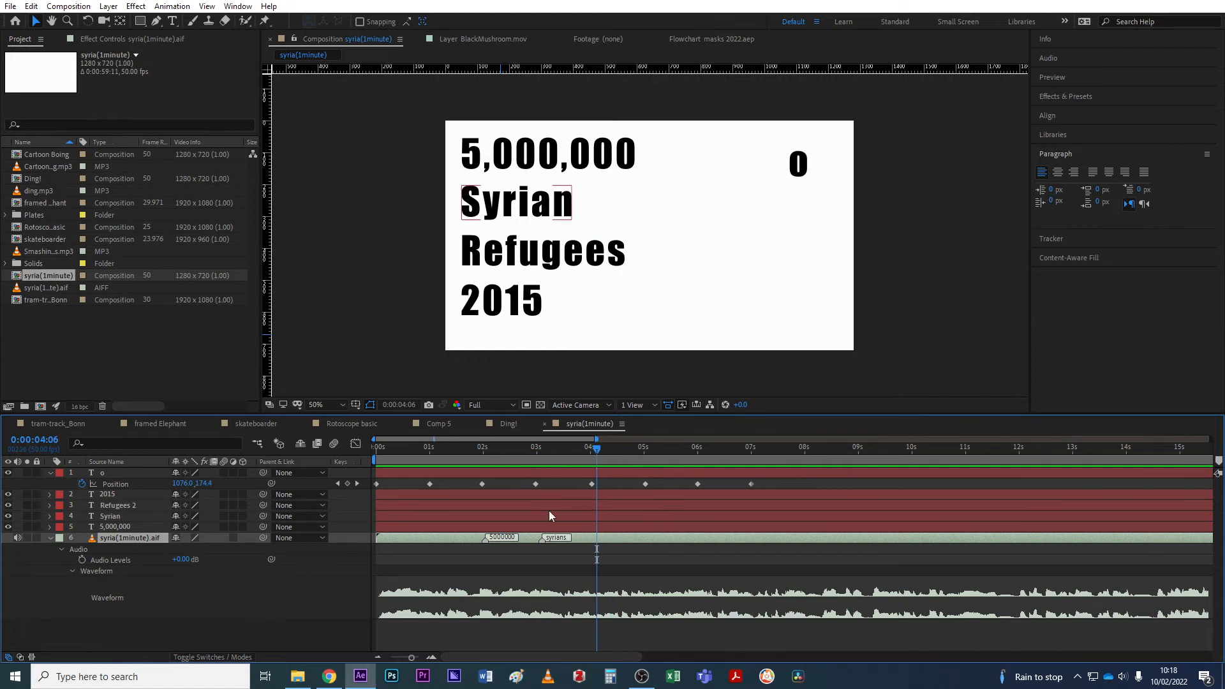
double_click(597, 541)
type("ref")
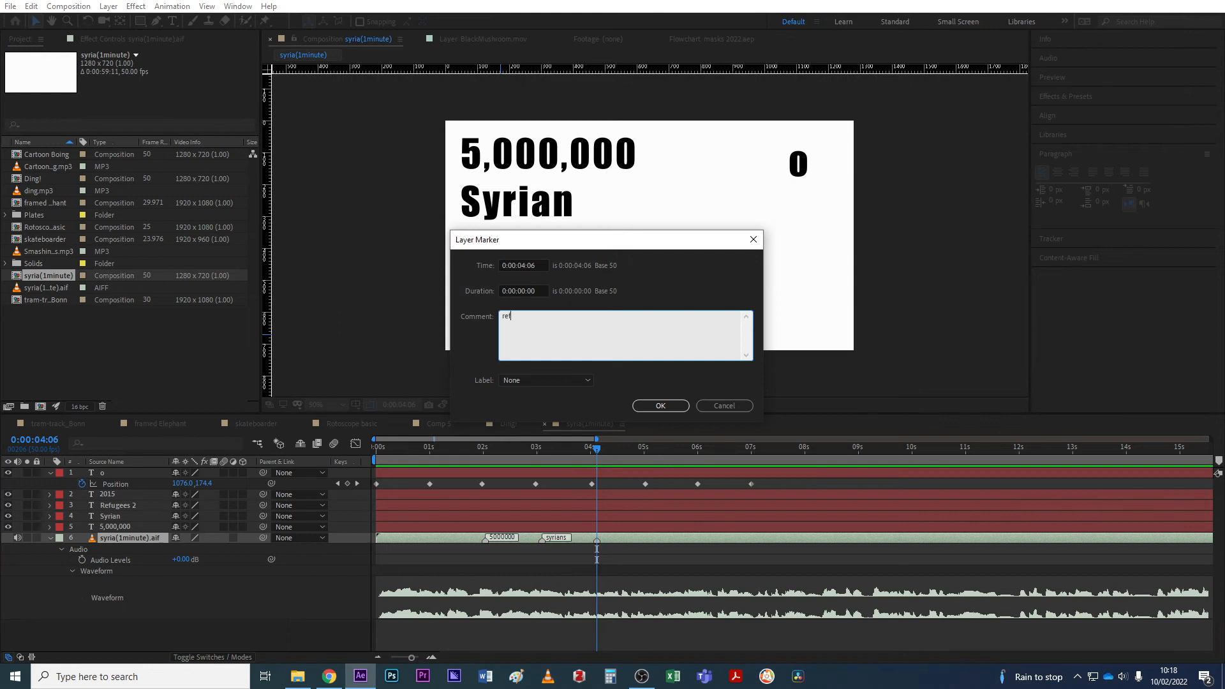
type("ugees")
left_click(661, 405)
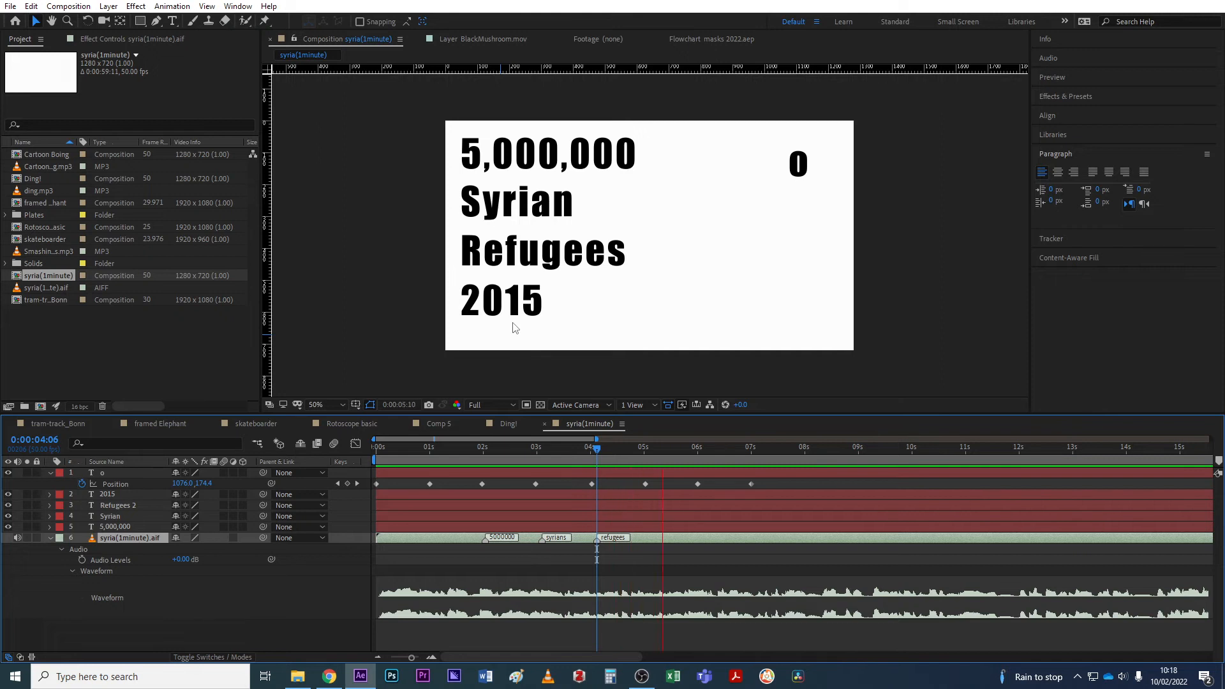
left_click(663, 448)
left_click_drag(662, 450, 649, 451)
left_click(651, 535)
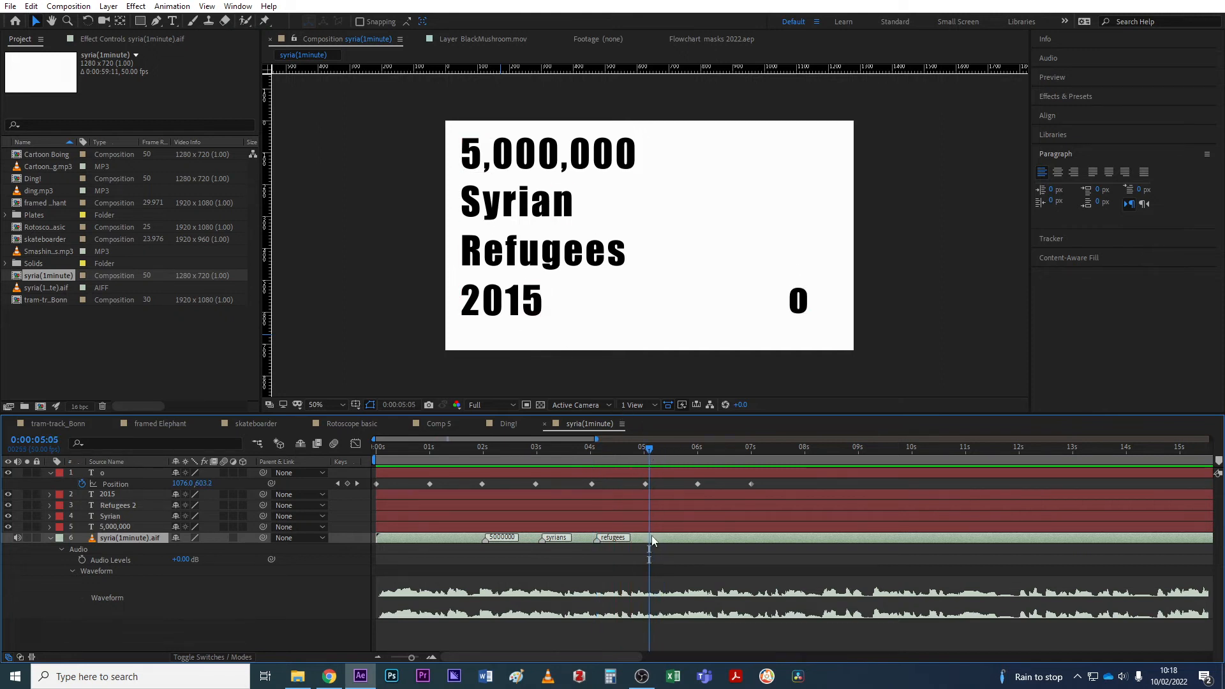
left_click(616, 494)
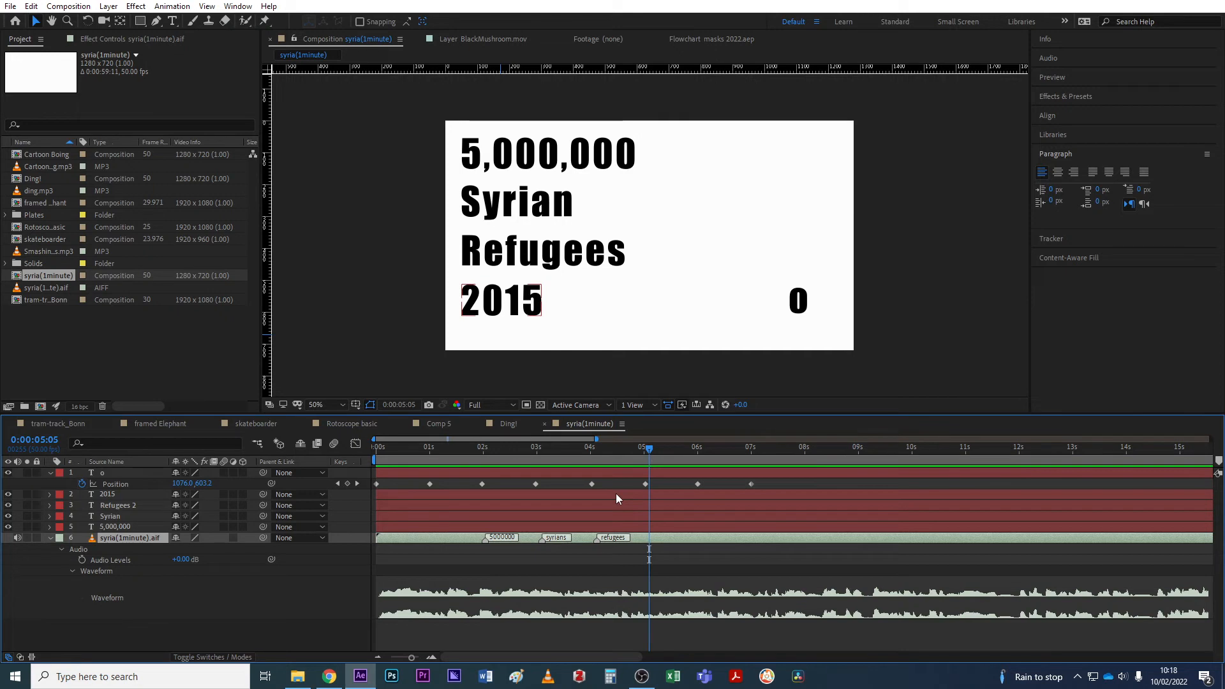
double_click(649, 540)
type("2015")
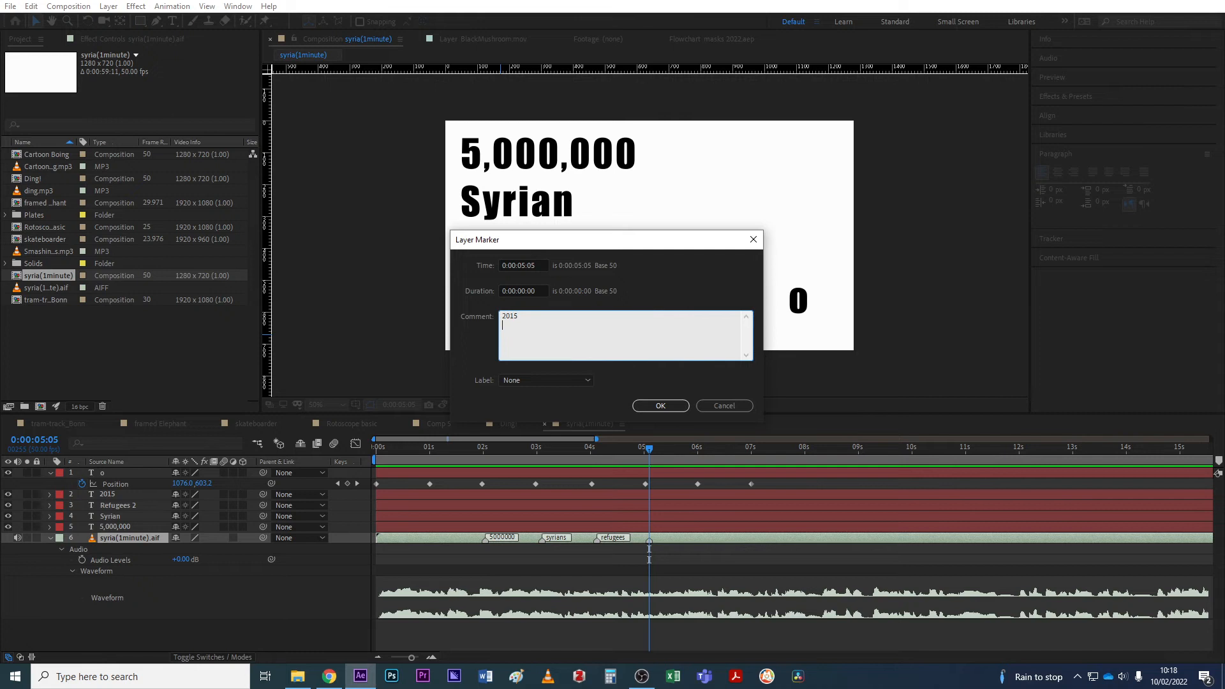
key("Return")
left_click(660, 406)
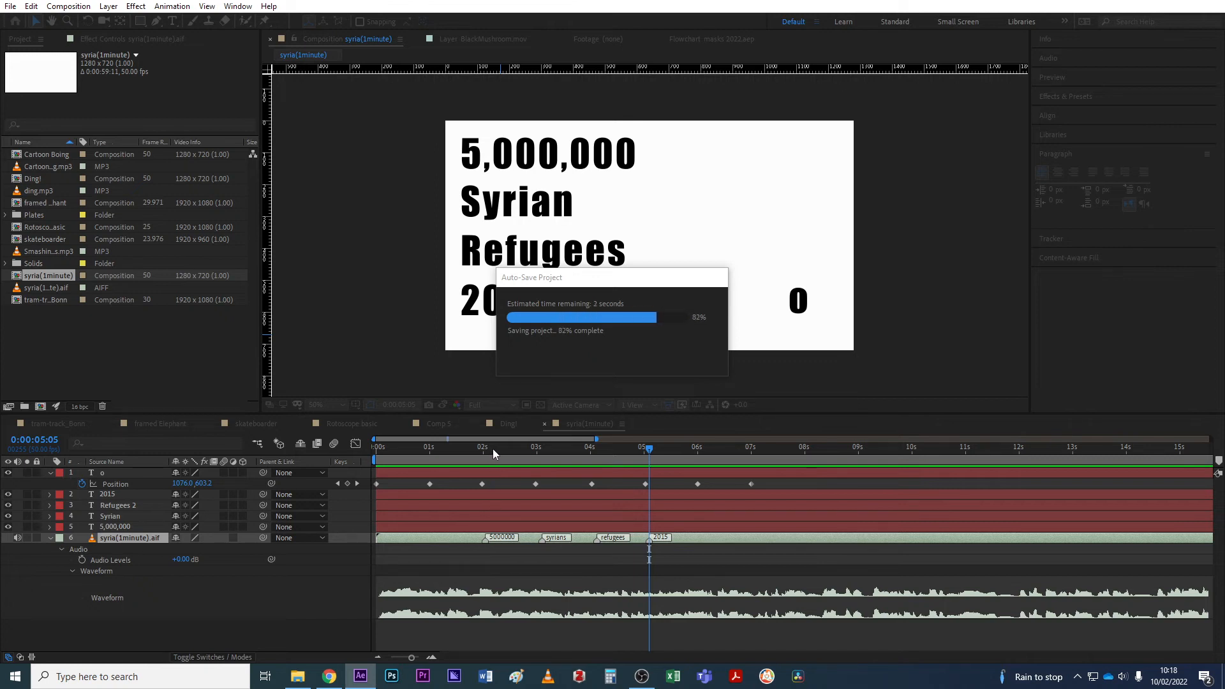
left_click_drag(493, 451, 486, 453)
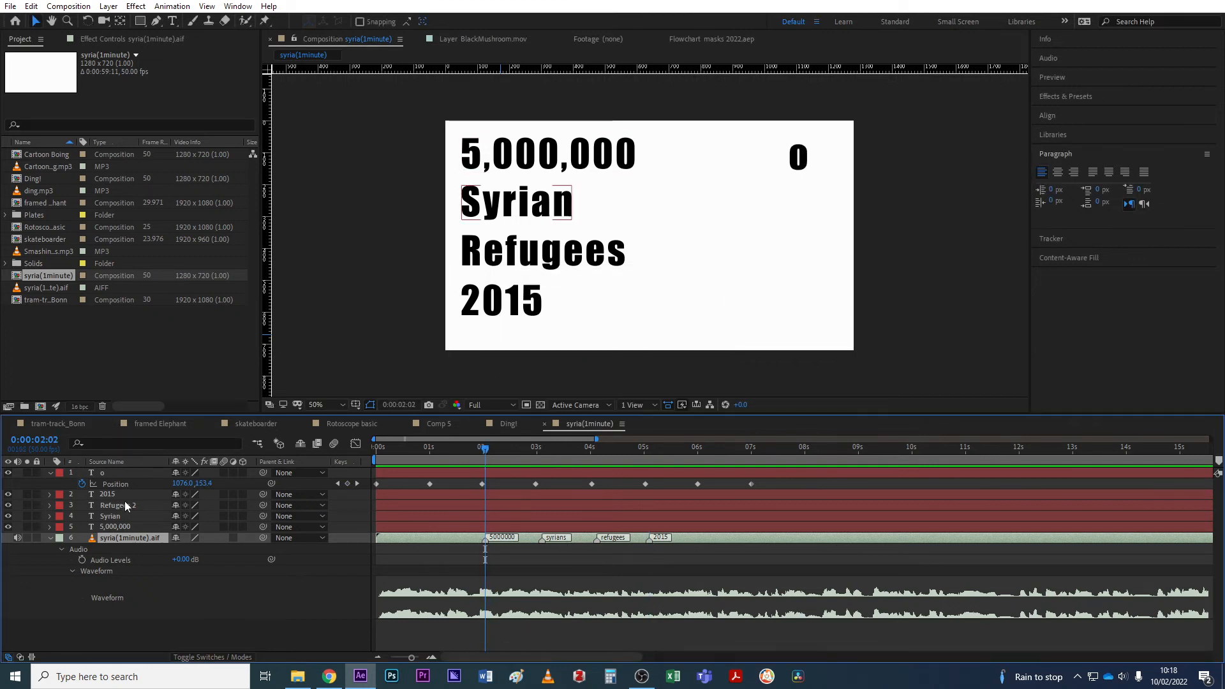
Trim 5,000,000 to start at 0:00:02:02 and Syrian to start at 0:00:03:05.
left_click(112, 527)
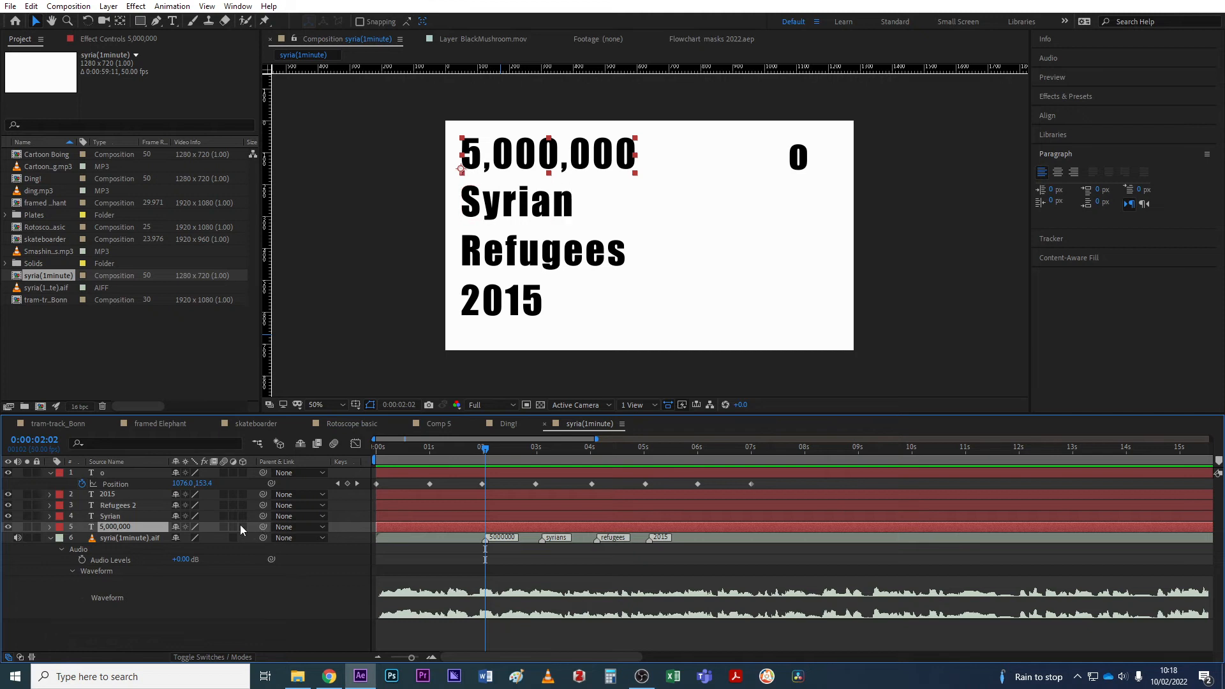
key("alt+[")
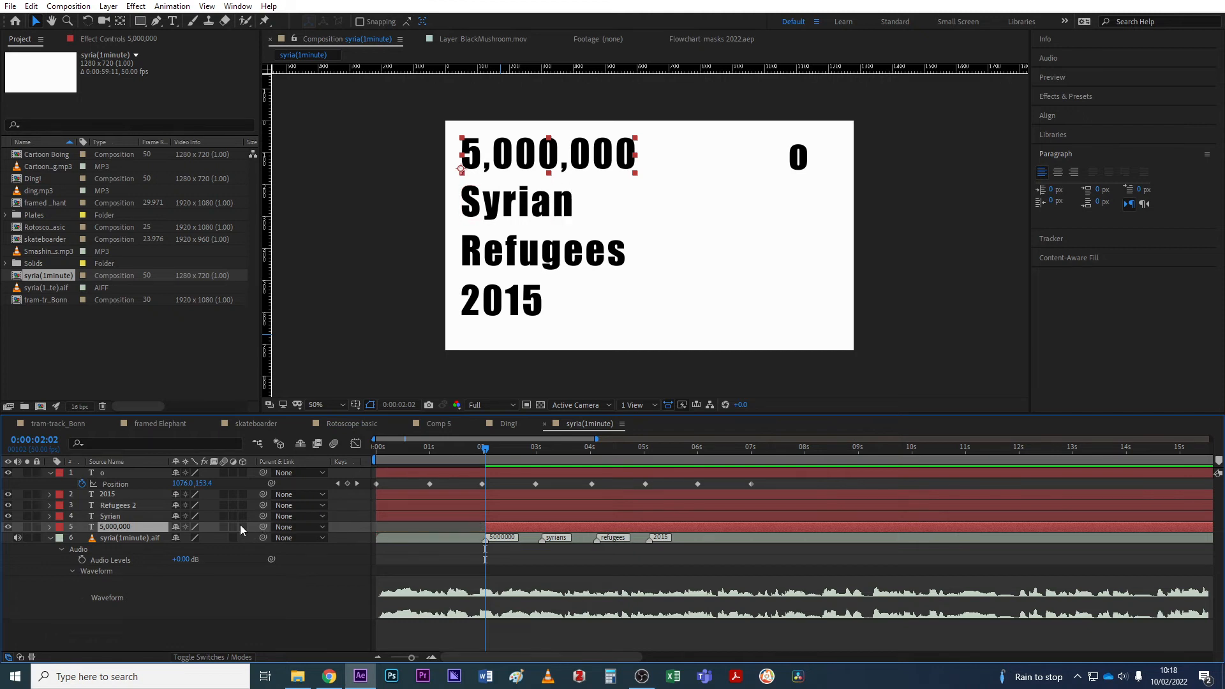
left_click_drag(538, 446, 542, 449)
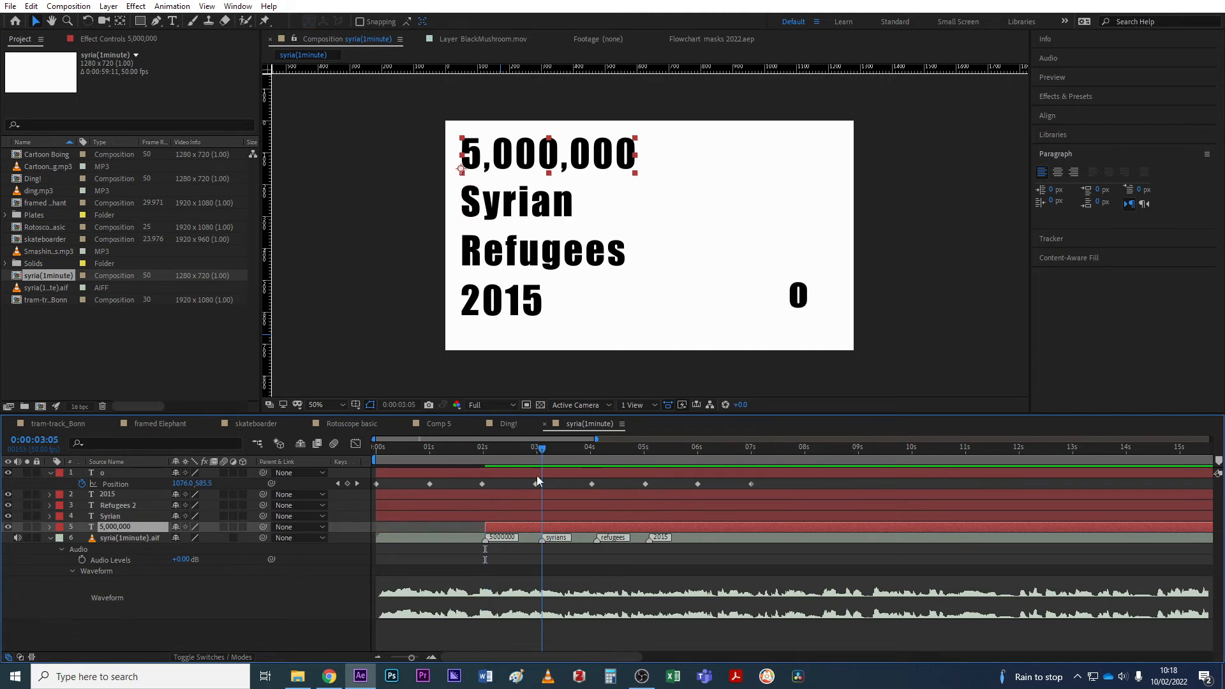
left_click(562, 516)
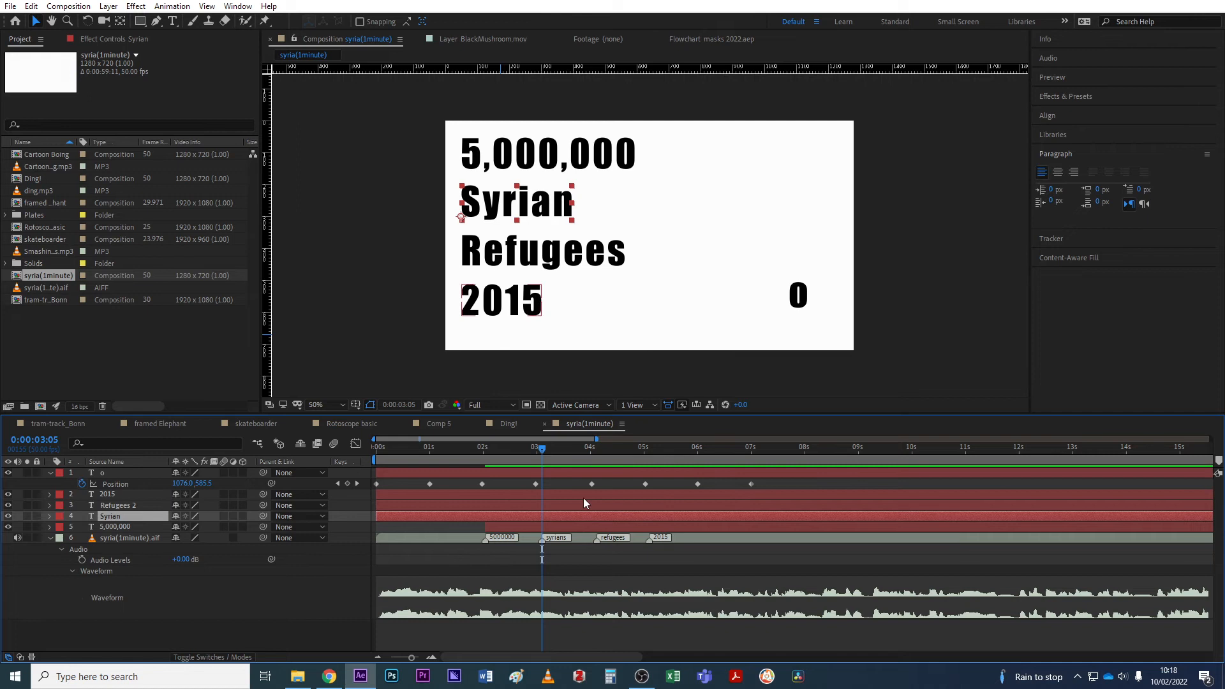
key("alt+bracketleft")
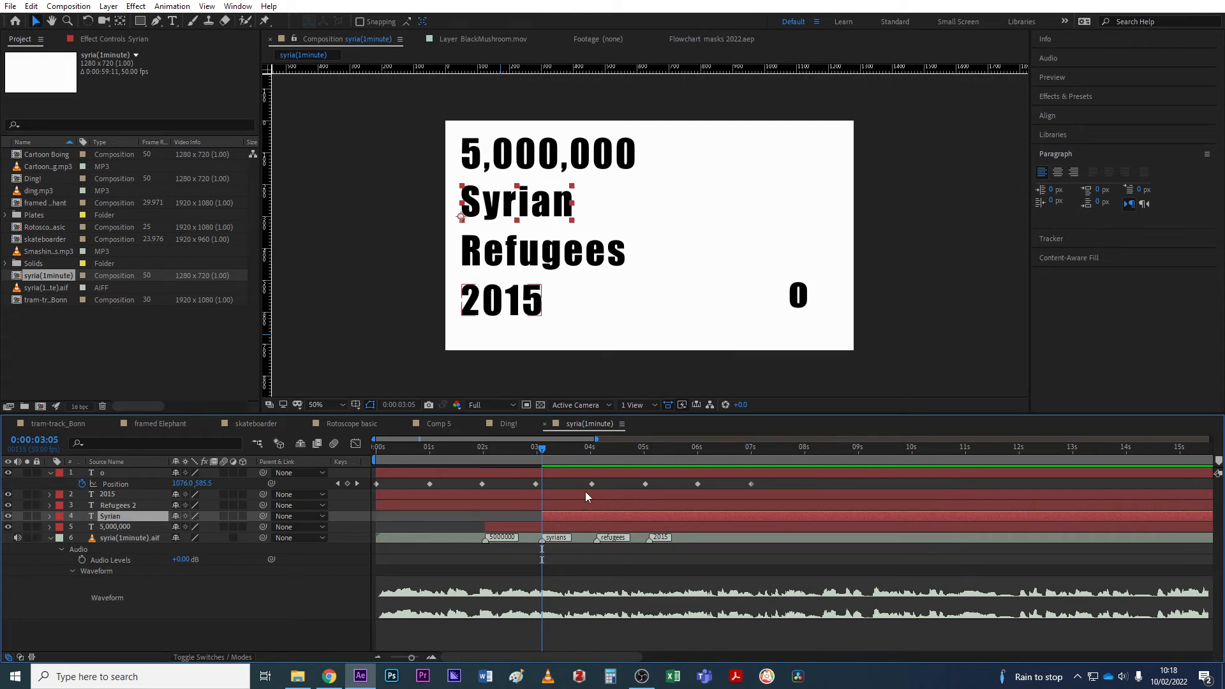
Trim Refugees 2 to start at 0:00:04:05 and 2015 to start at 0:00:05:04.
left_click(599, 447)
left_click_drag(598, 448, 596, 450)
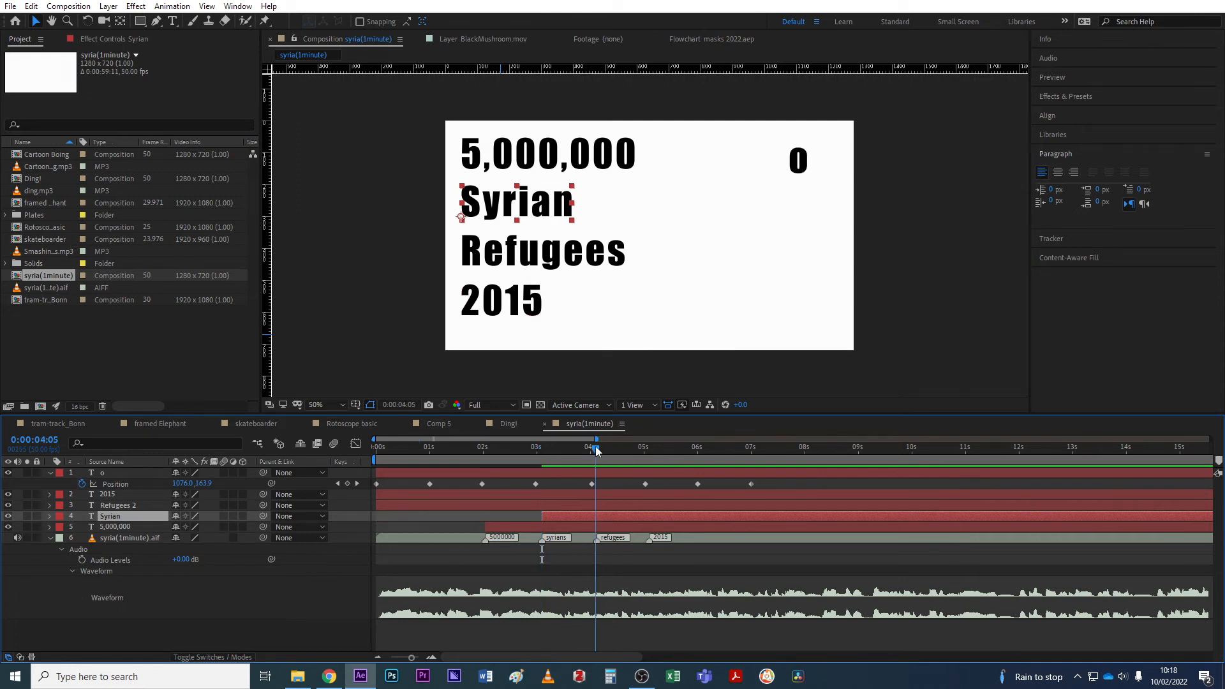
left_click(614, 508)
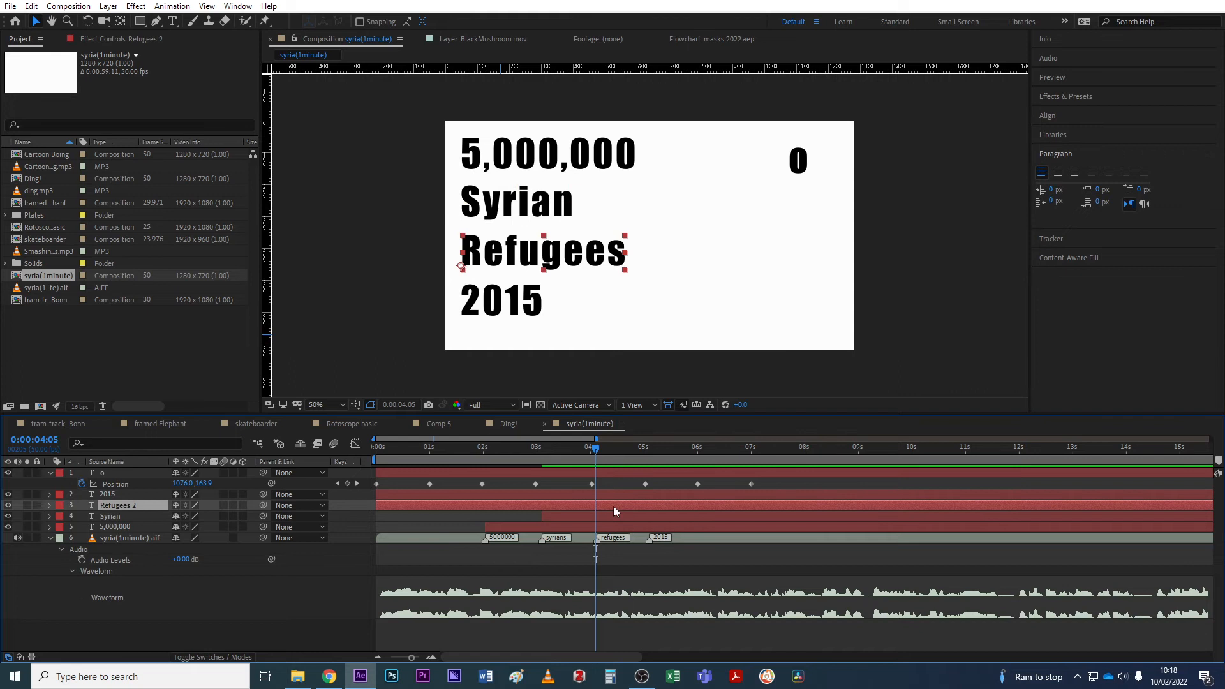
key("alt+bracketleft")
left_click_drag(642, 448, 648, 447)
left_click(554, 492)
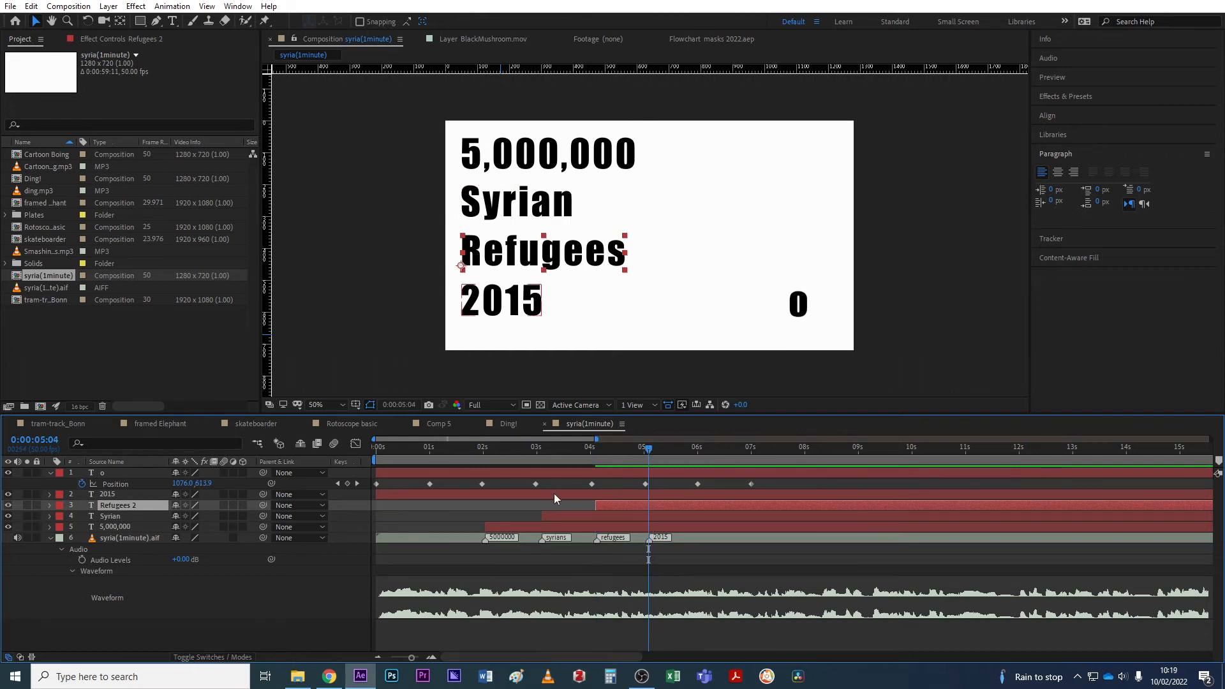
key("alt+bracketleft")
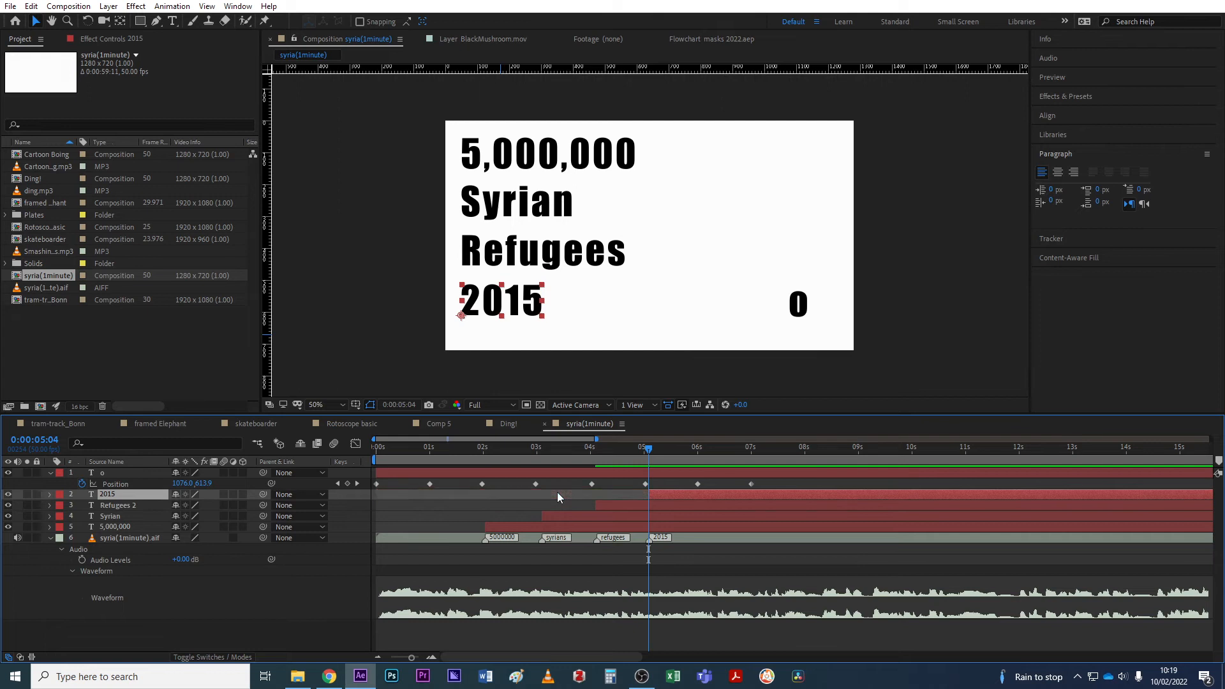
left_click_drag(469, 457, 407, 455)
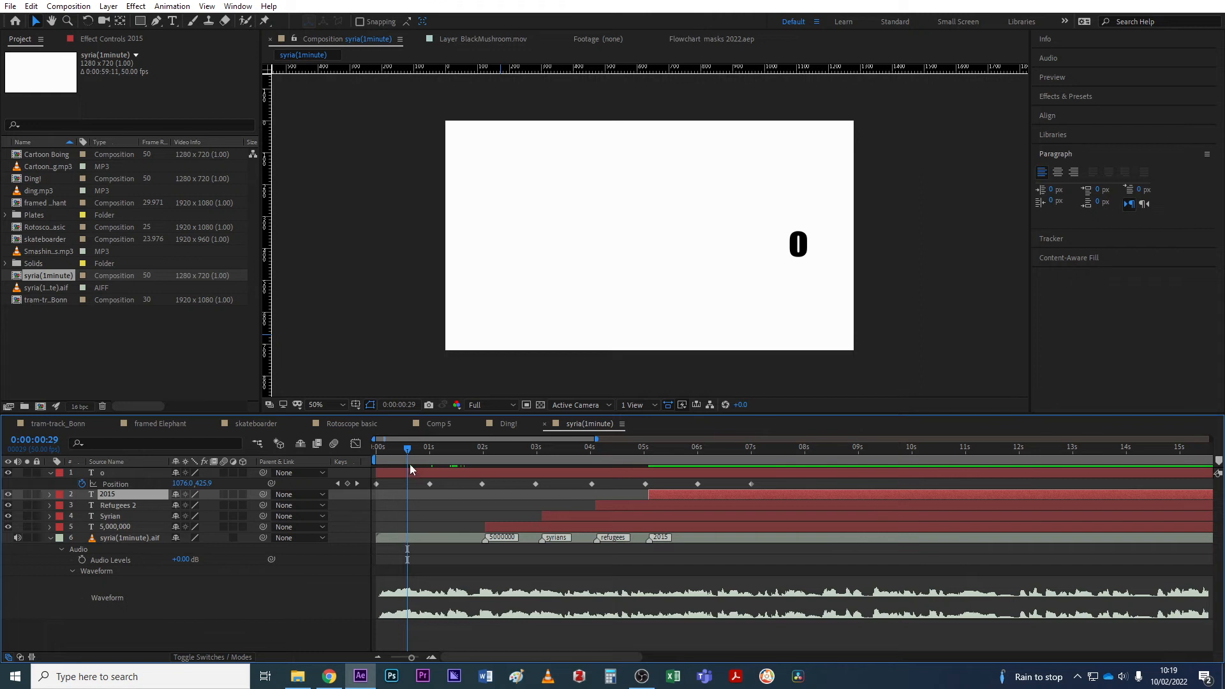
key("Home")
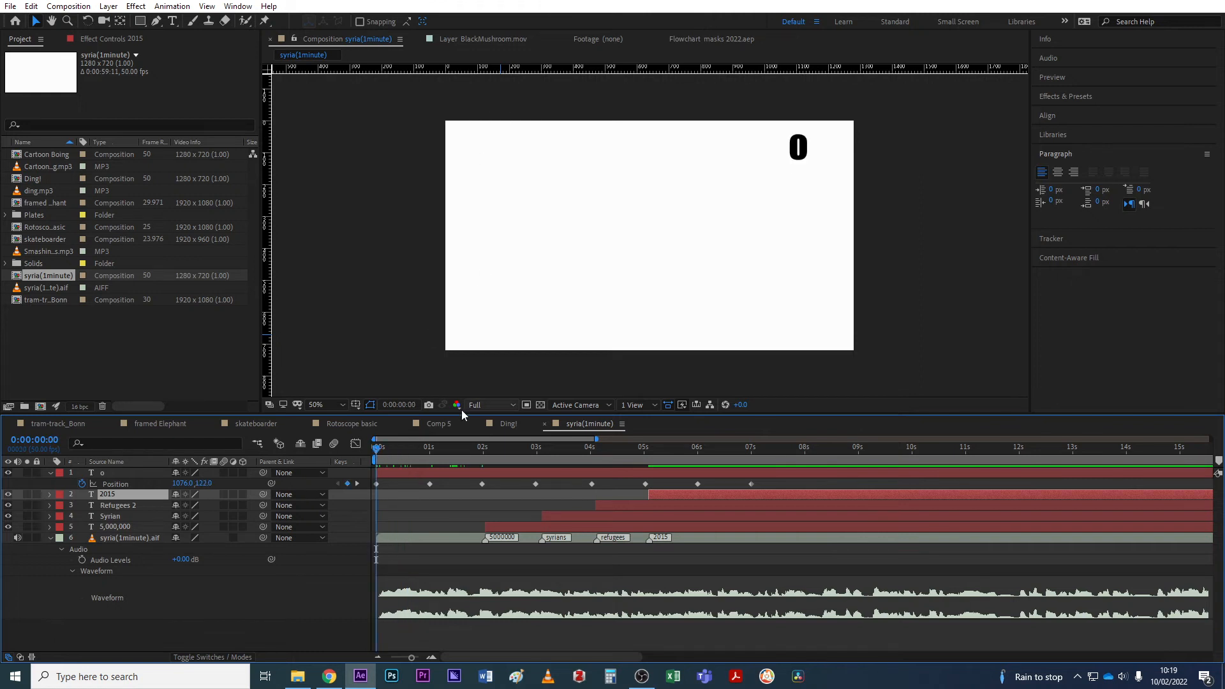
key("space")
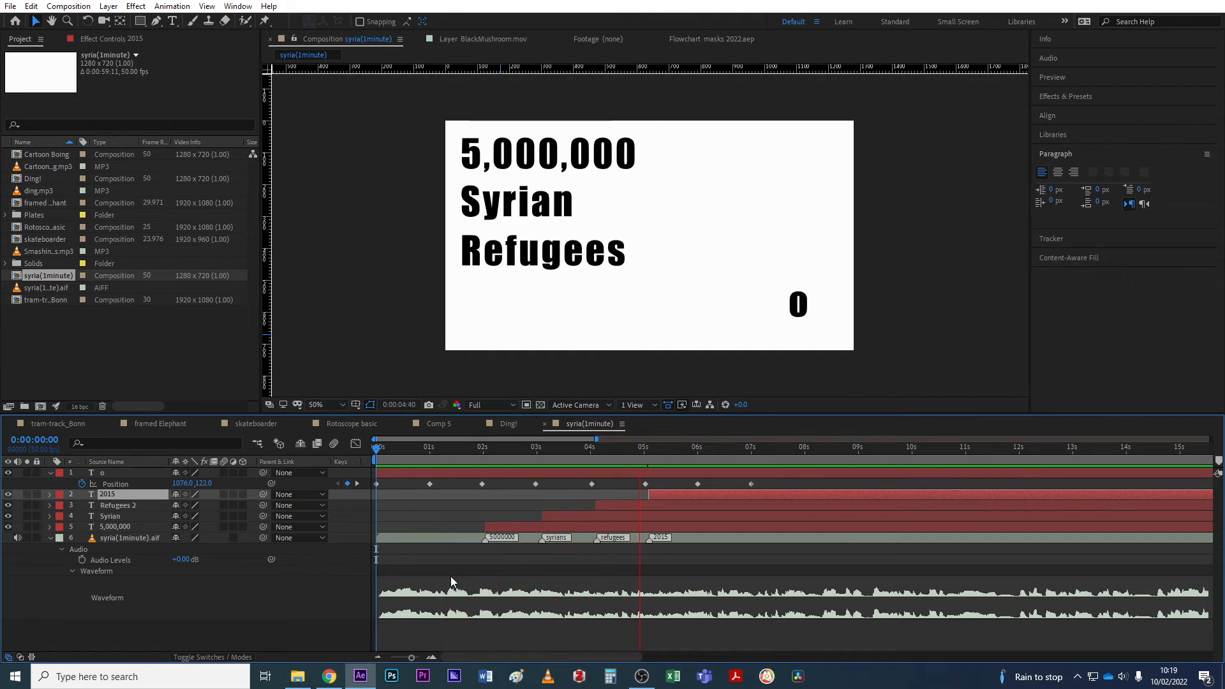
key("space")
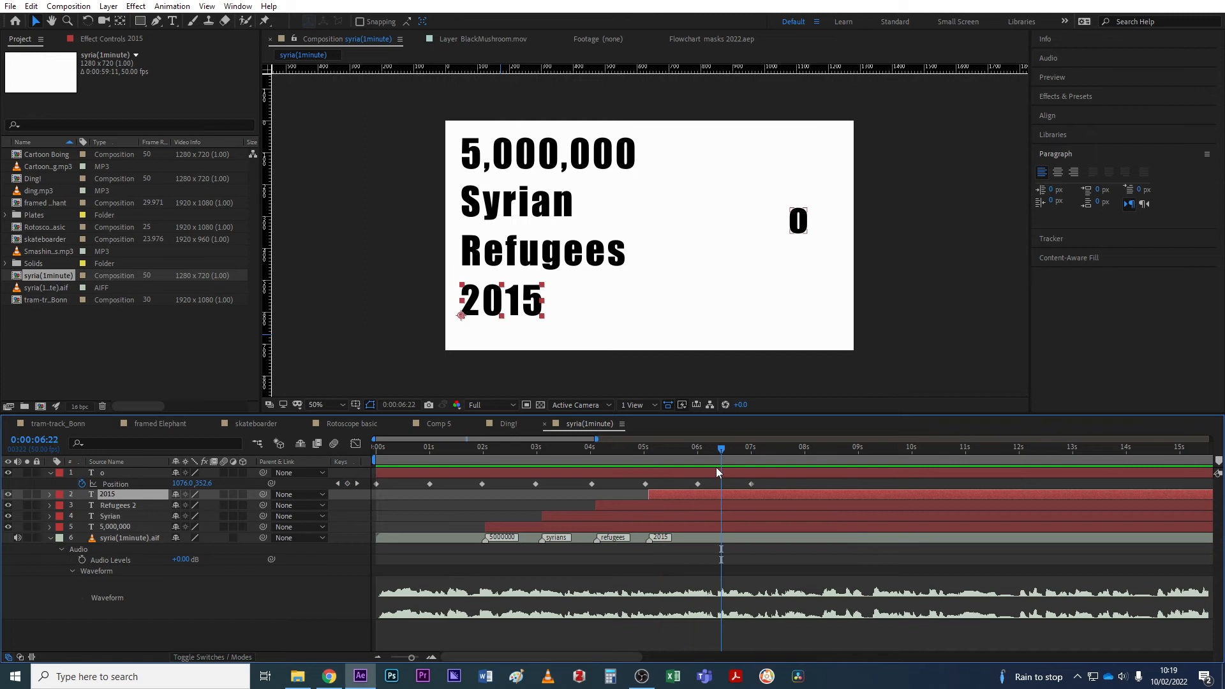
left_click(692, 449)
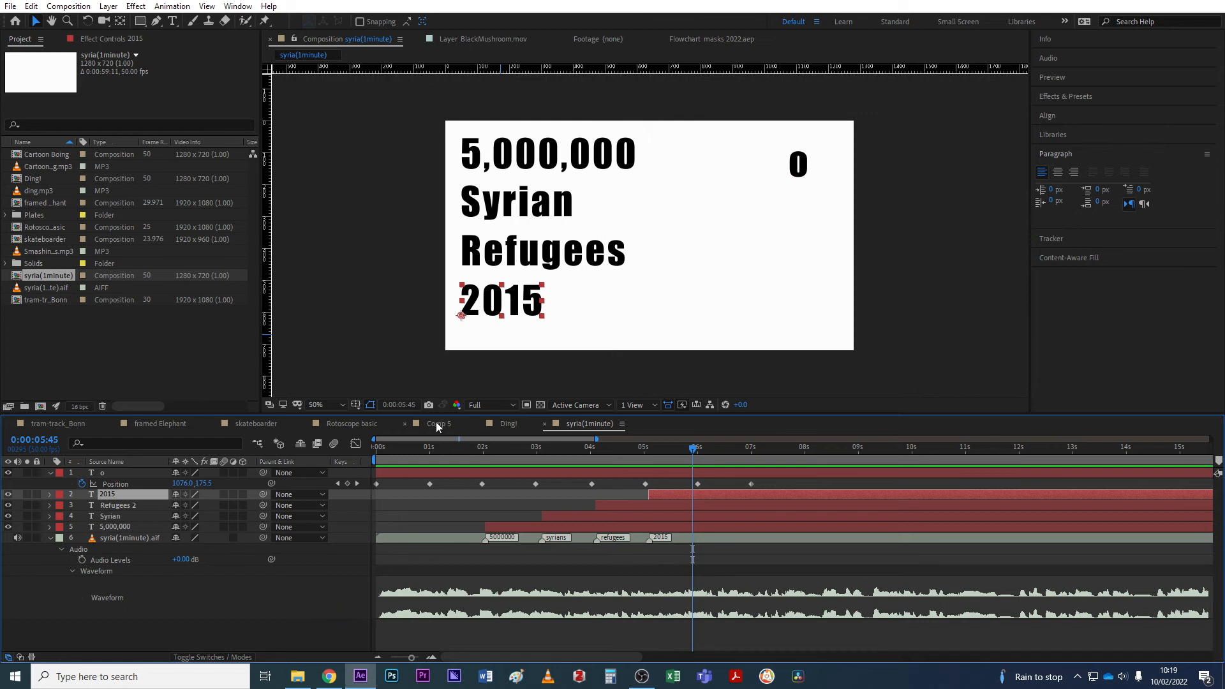
Switch to the Ding! comp and play back its animation from the start.
left_click(508, 424)
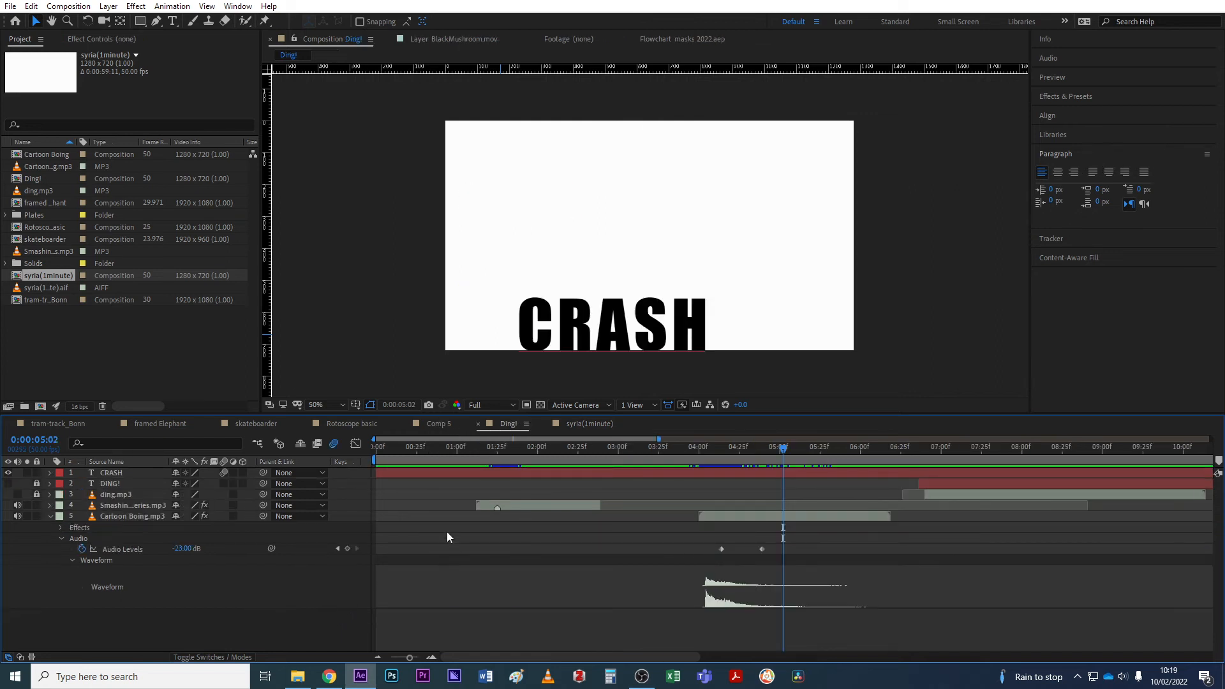
left_click(452, 450)
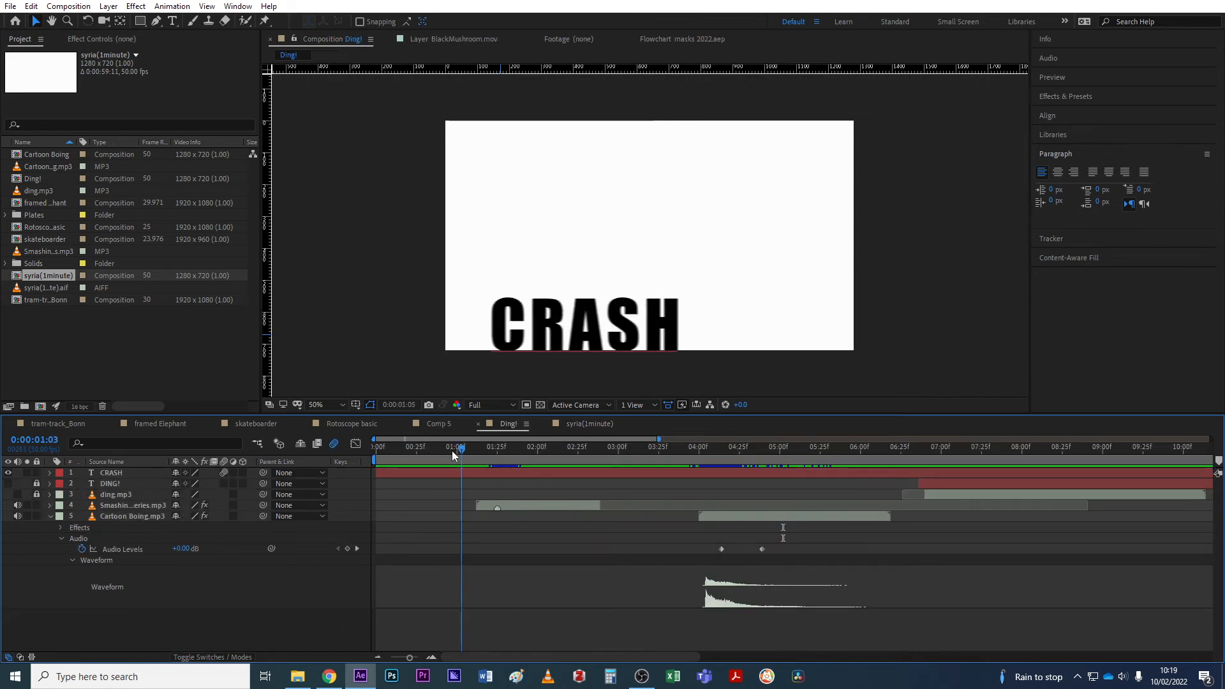
key("space")
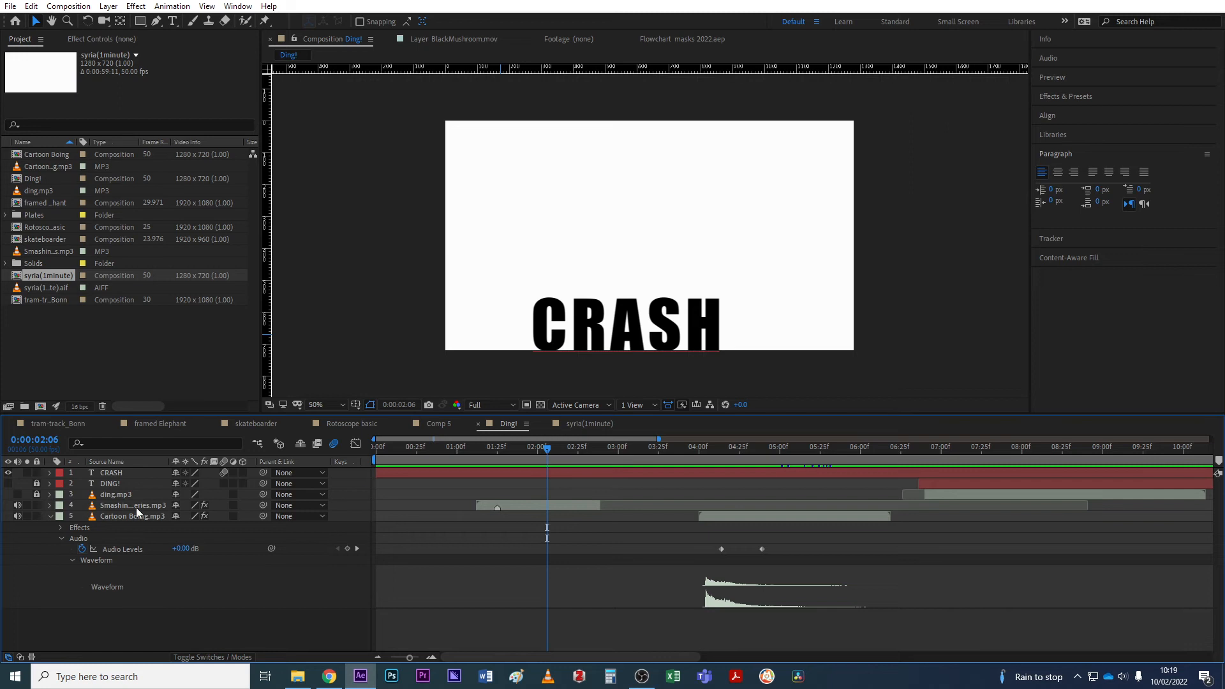
Mute Cartoon Boing.mp3, lock layers 2–5, and shy and hide them, leaving only CRASH.
left_click(109, 474)
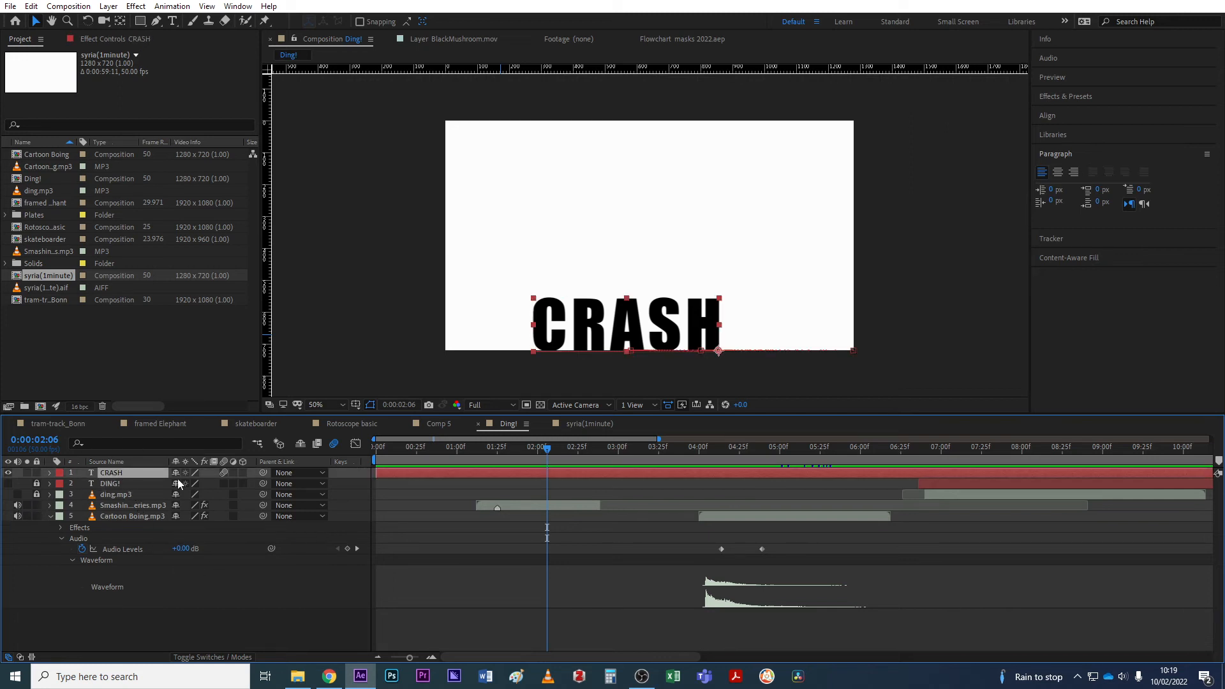
left_click(17, 517)
left_click(131, 622)
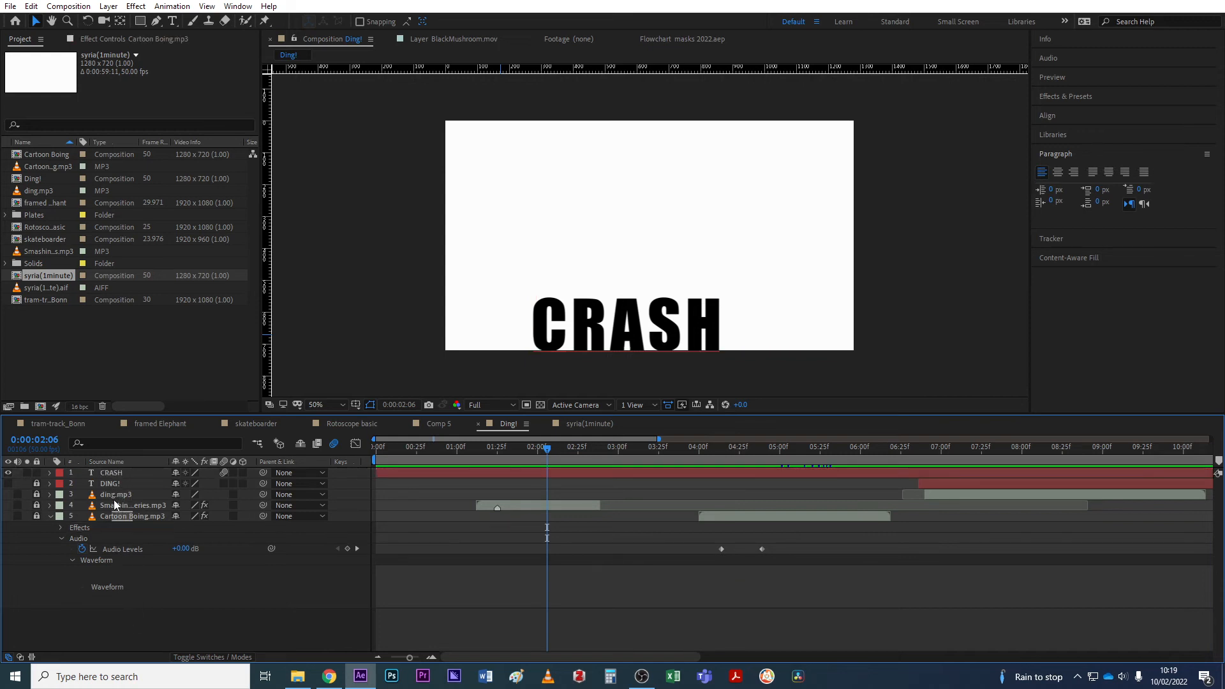
left_click_drag(36, 483, 36, 516)
left_click(115, 485)
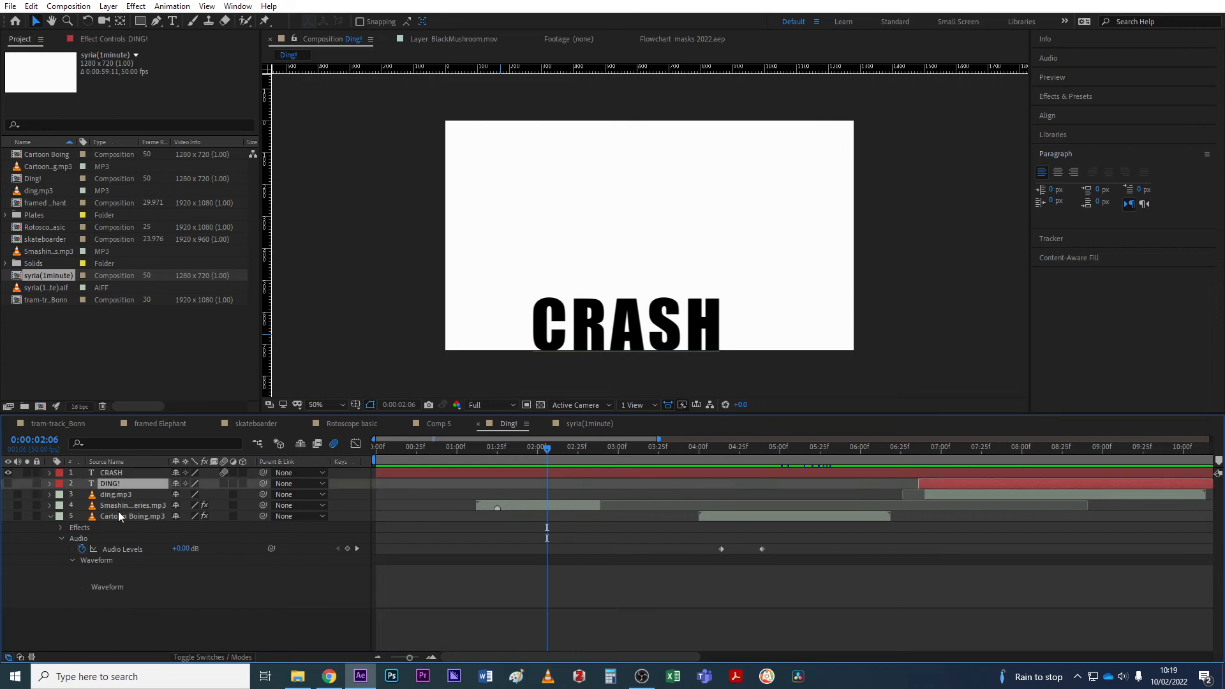
left_click(119, 516, "shift")
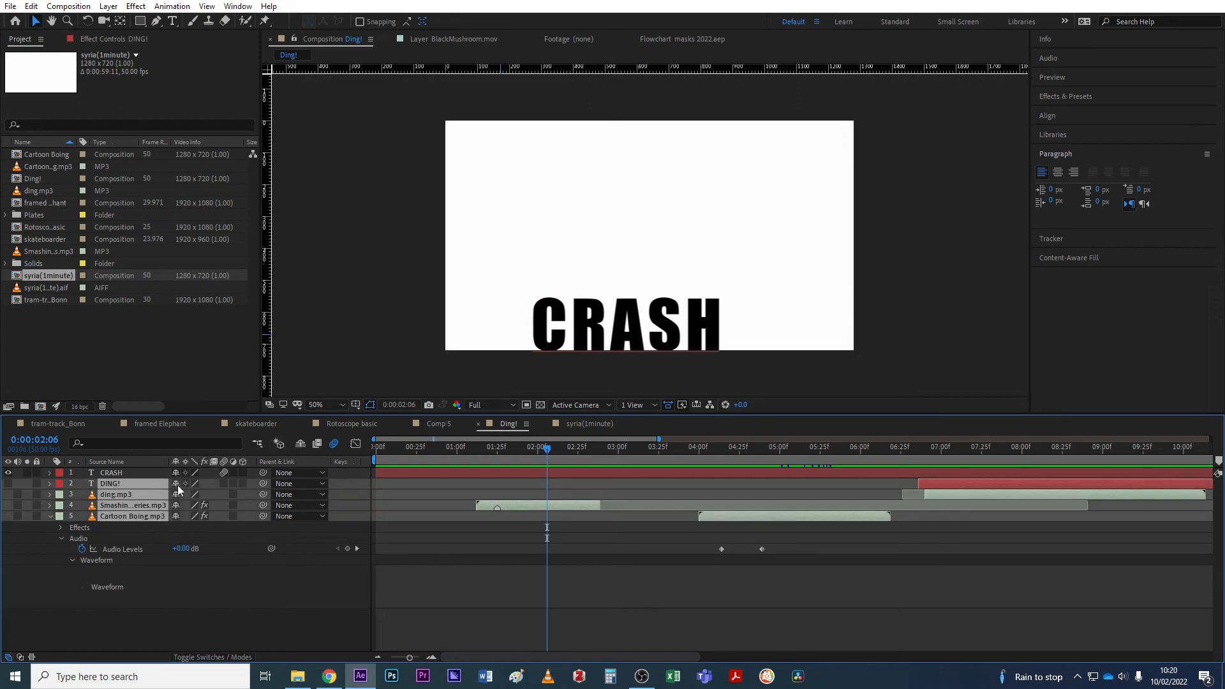
left_click(36, 485)
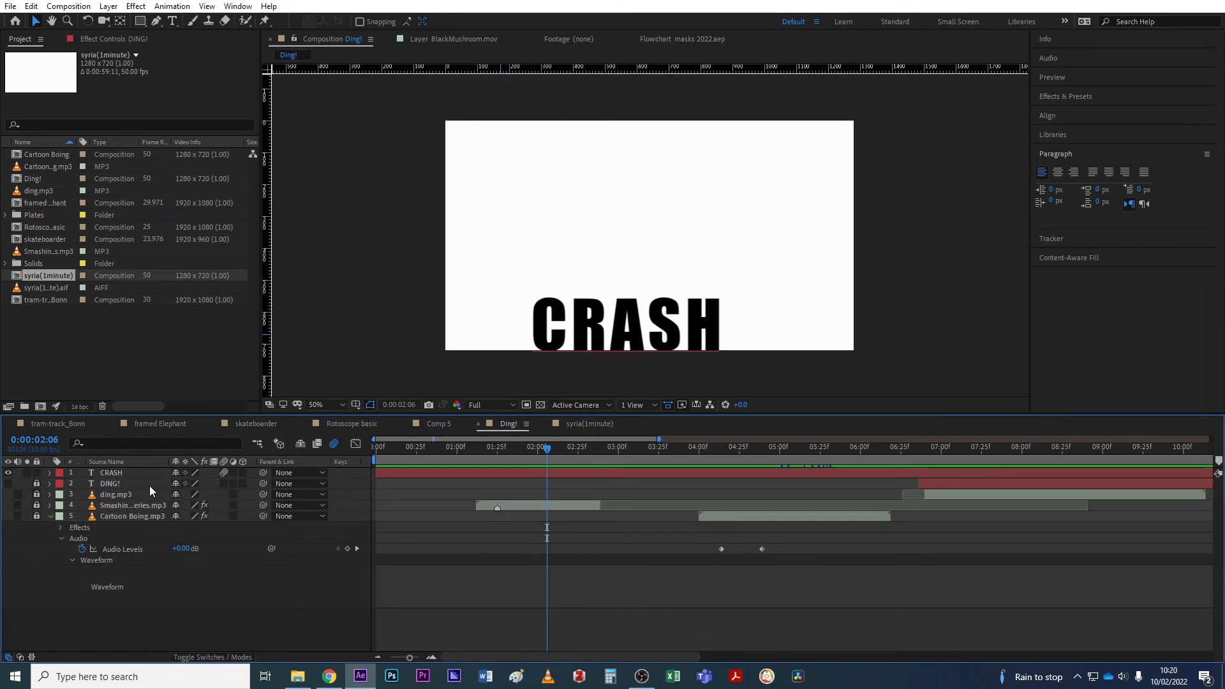
left_click_drag(175, 484, 177, 517)
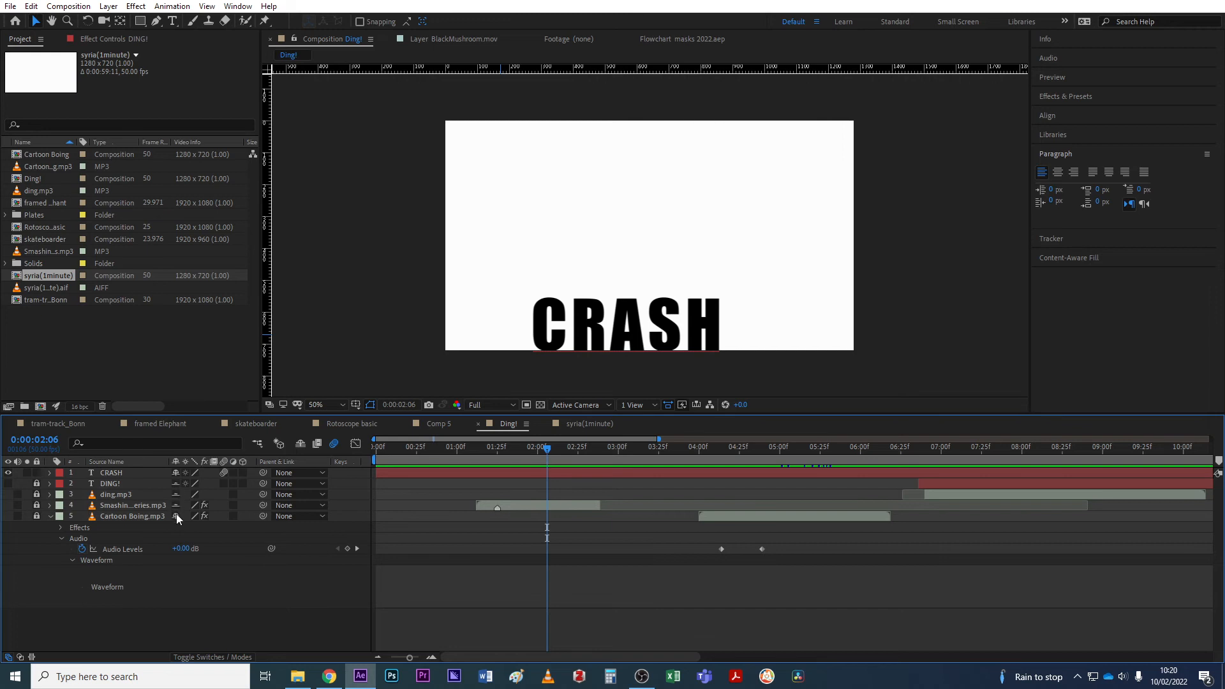
left_click(299, 444)
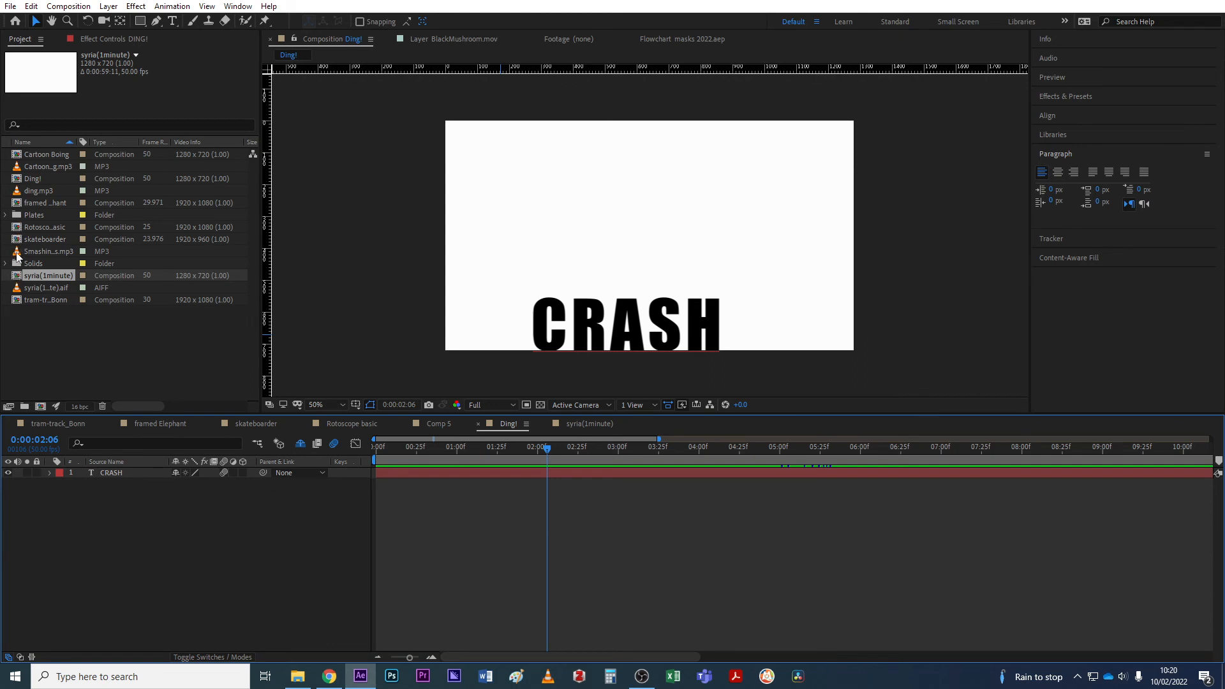
Add Smashing Car Mirror Series.mp3, show its waveform, and trim its start to 0:00:00:12.
left_click_drag(18, 255, 86, 511)
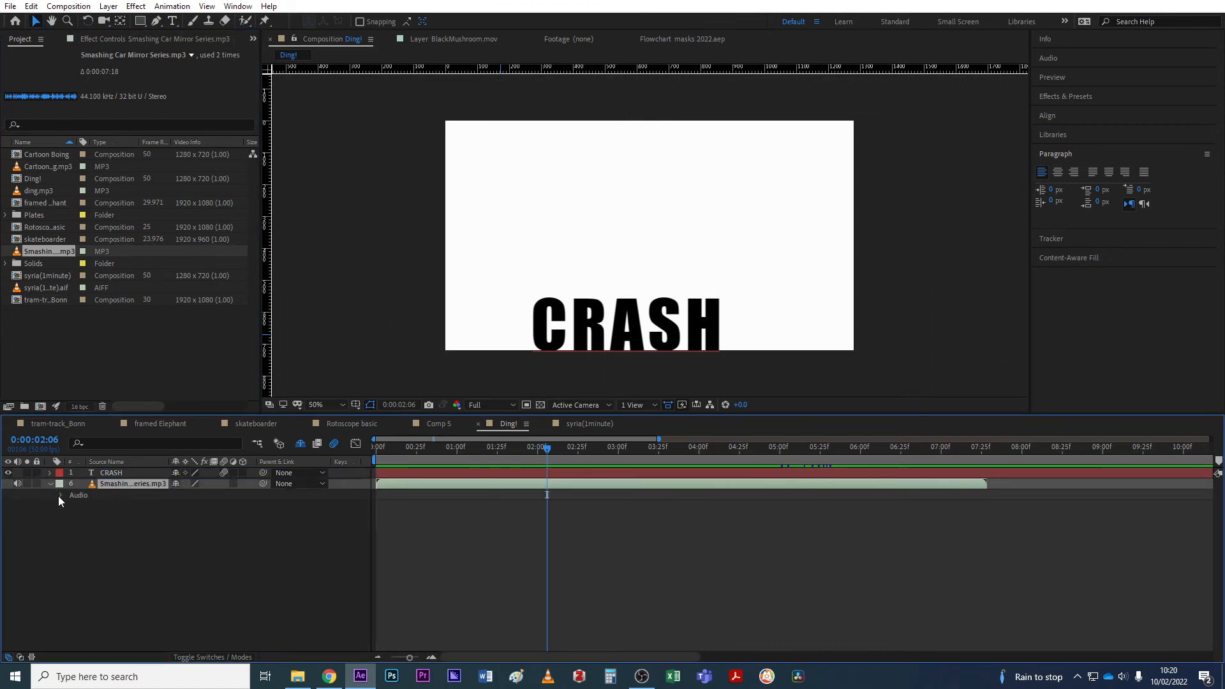
left_click(59, 495)
left_click(71, 516)
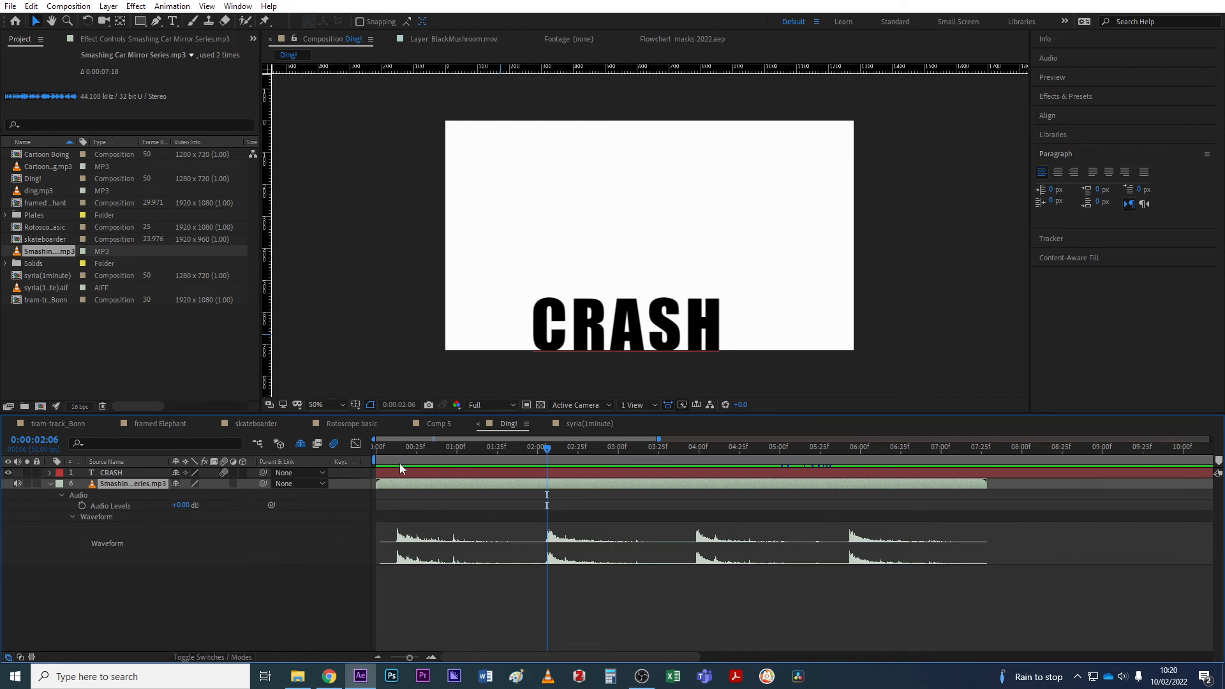
left_click(392, 448)
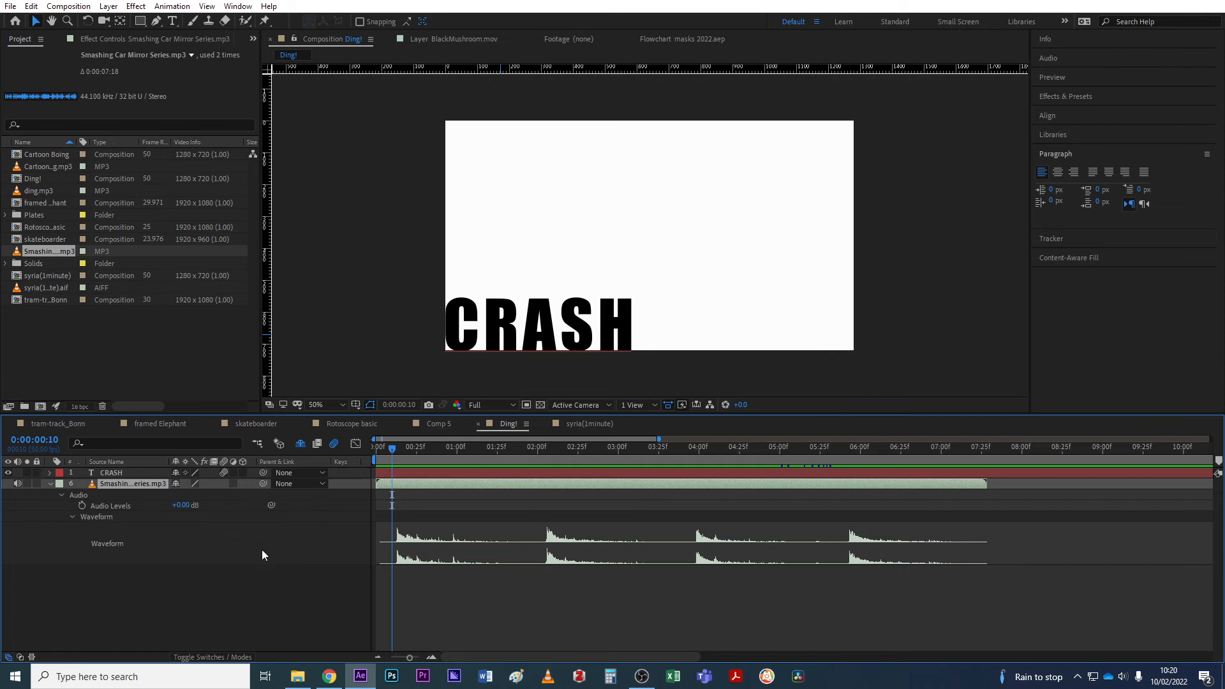
key("space")
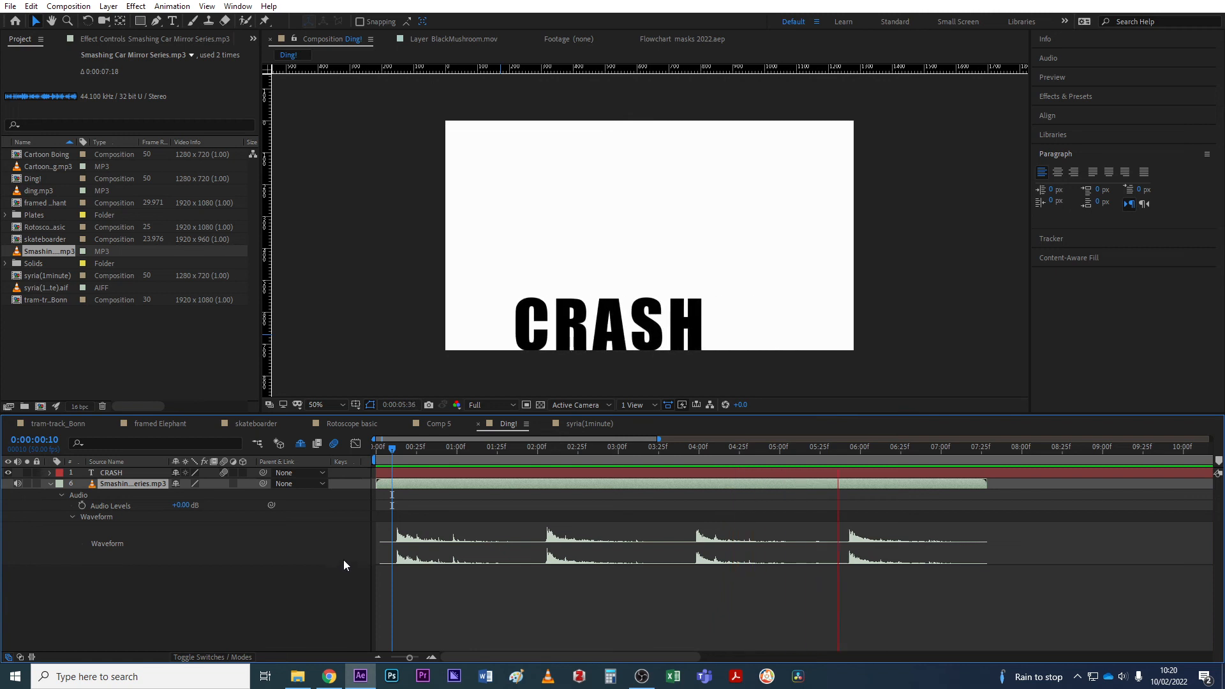
key("space")
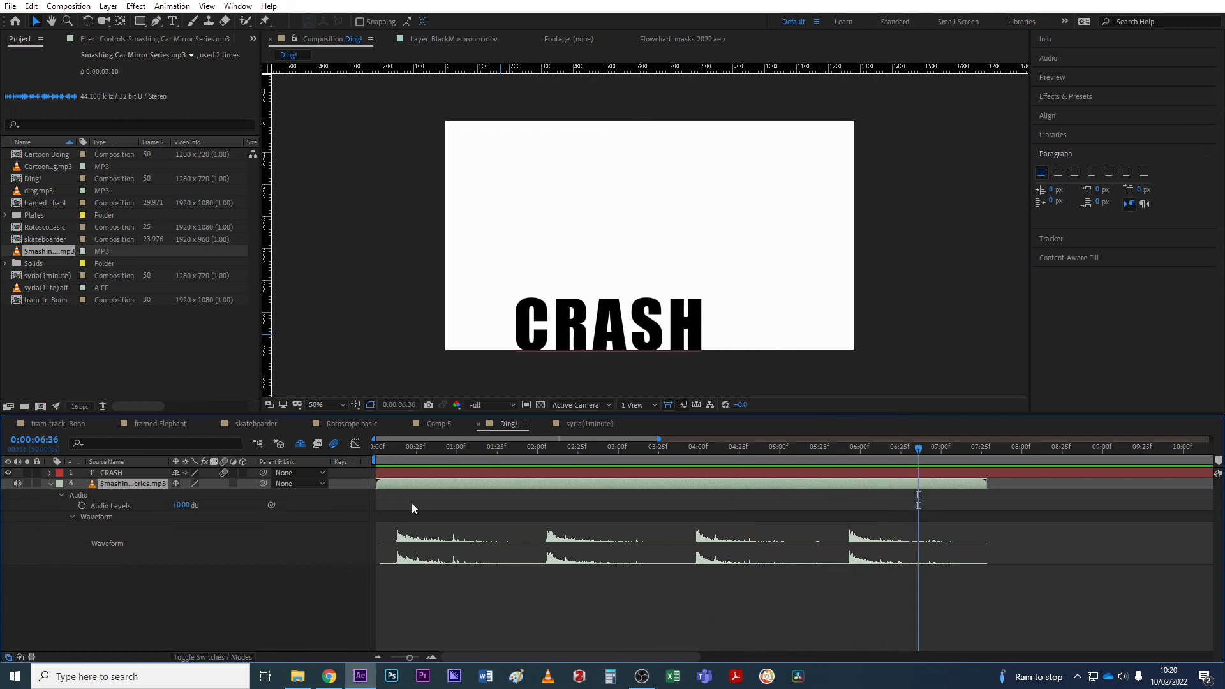
left_click_drag(389, 445, 396, 449)
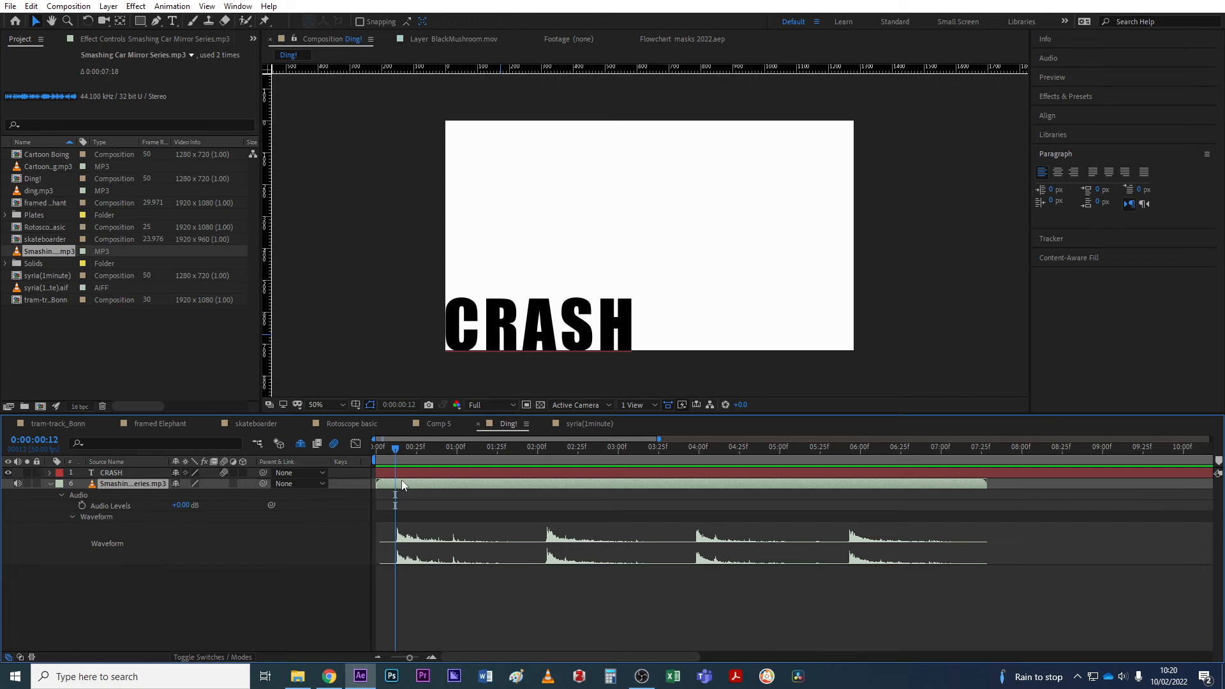
key("alt+bracketleft")
left_click_drag(411, 450, 443, 468)
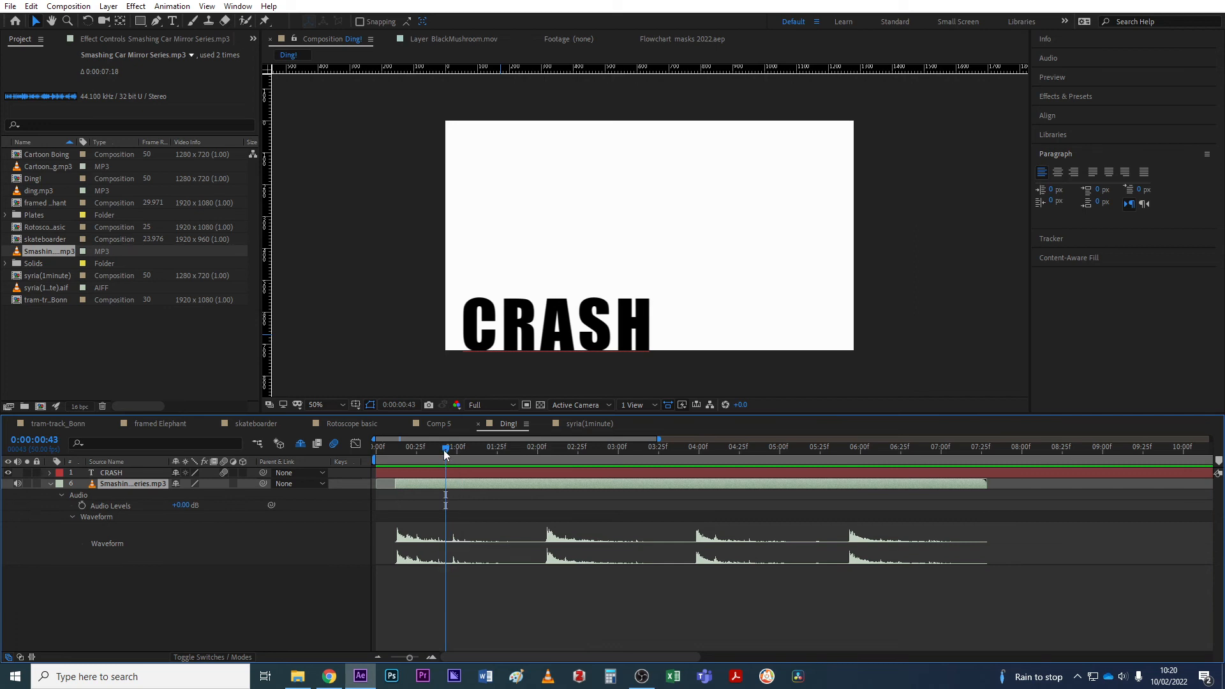
Trim the crash sound's out-point to 0:00:00:43 and preview it with the CRASH text.
key("alt+bracketright")
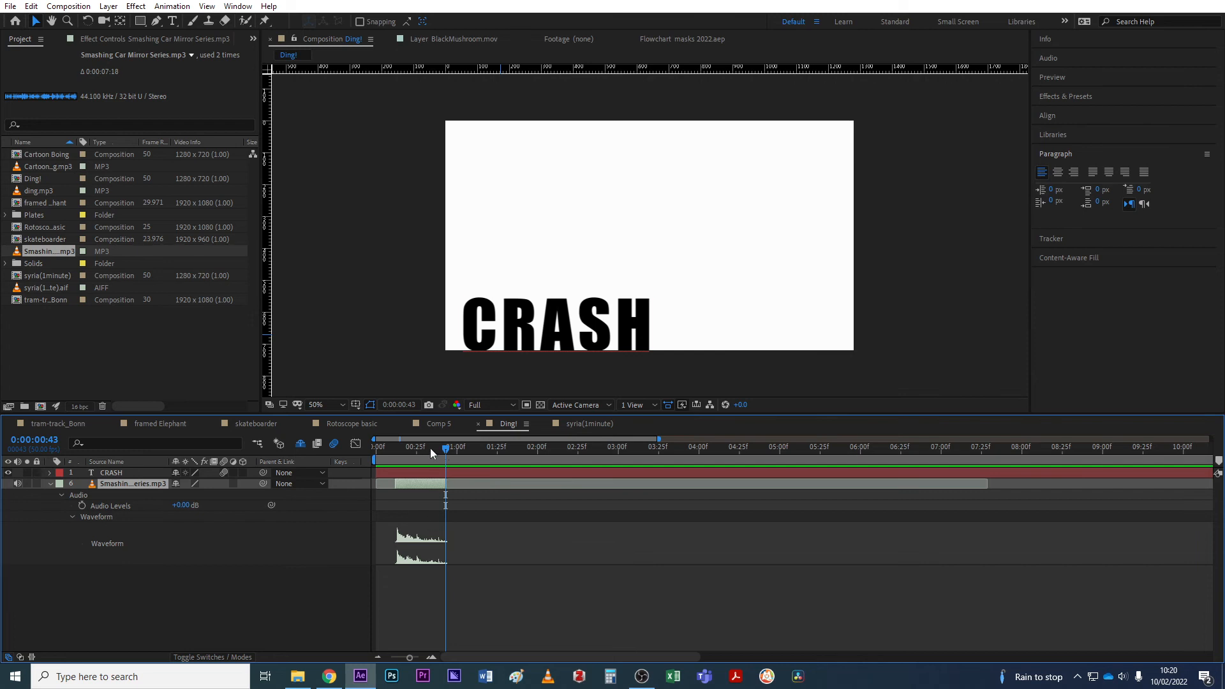
left_click_drag(431, 452, 392, 452)
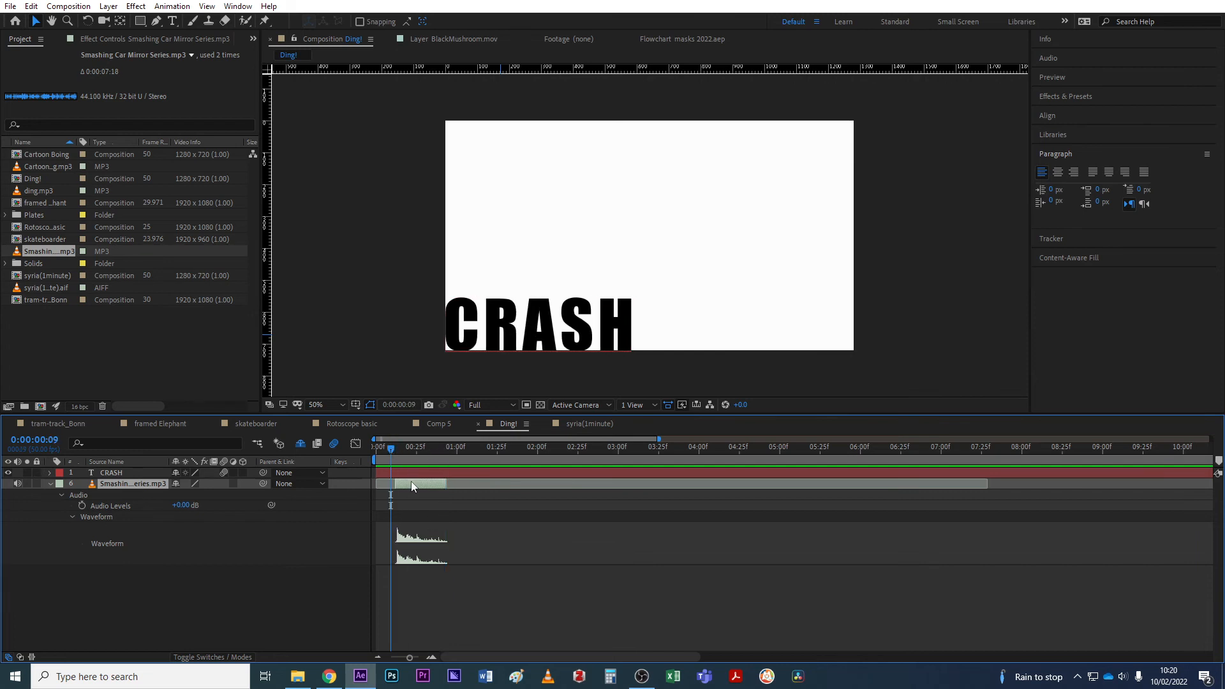
key("space")
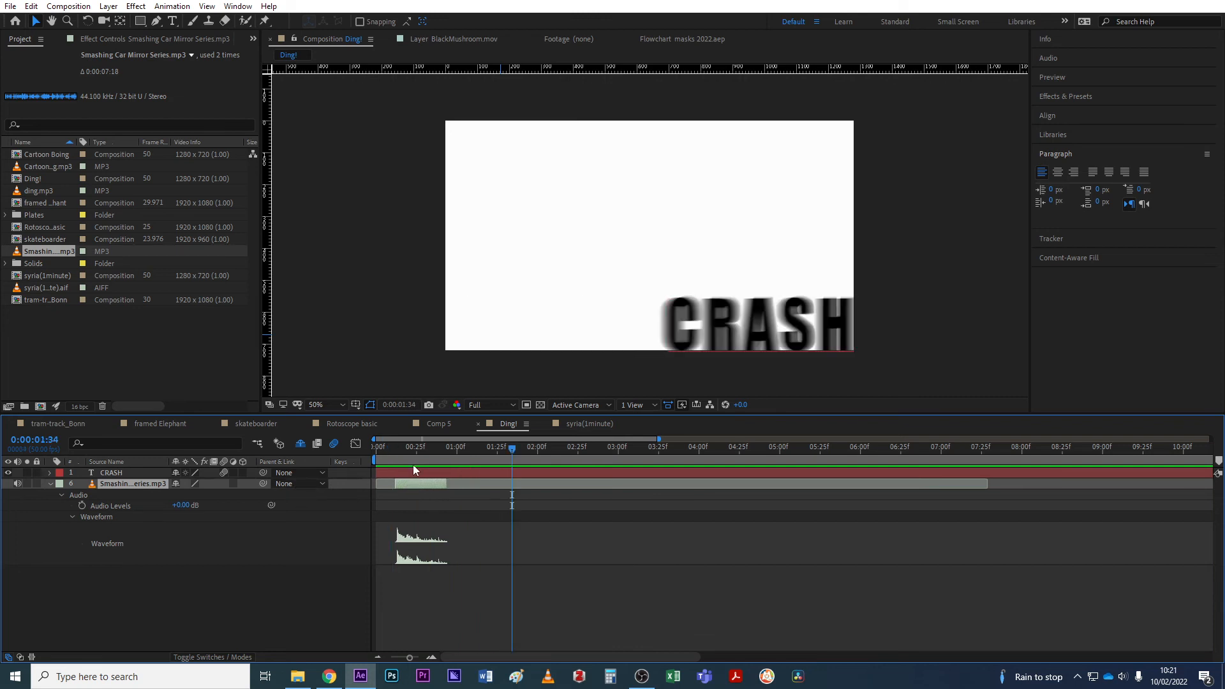
left_click_drag(393, 447, 497, 449)
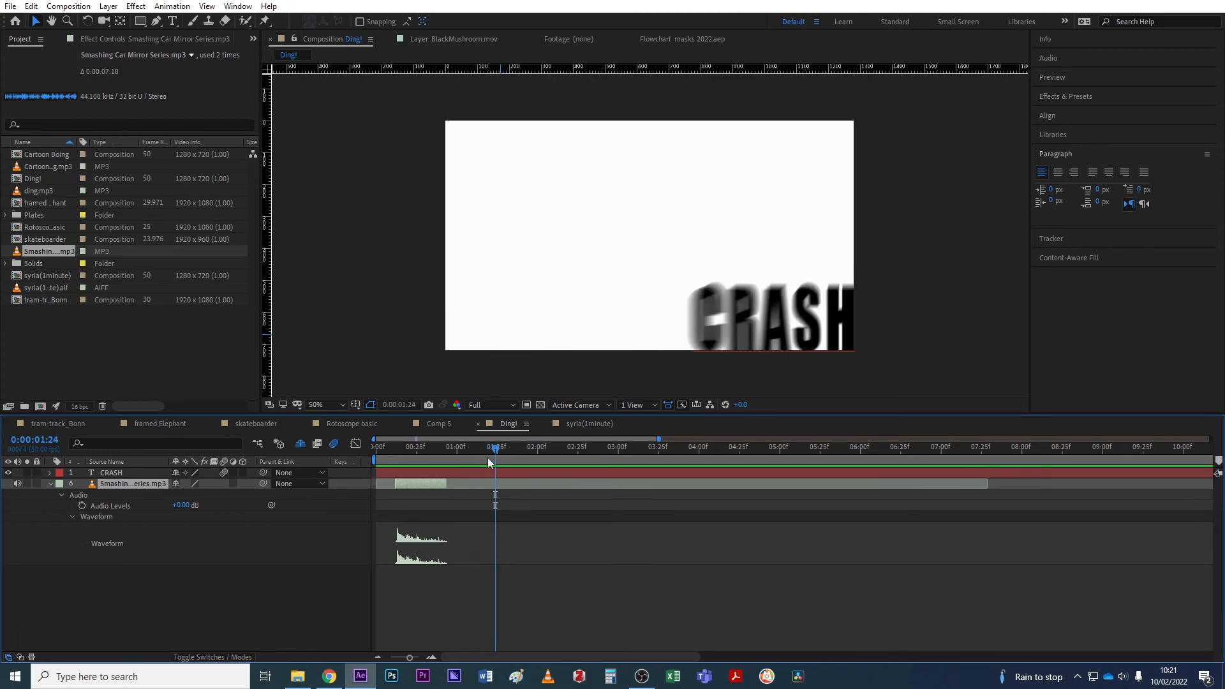
Add a 'crash point' marker on CRASH at the impact and slide the crash sound to it.
left_click(491, 473)
left_click(486, 473)
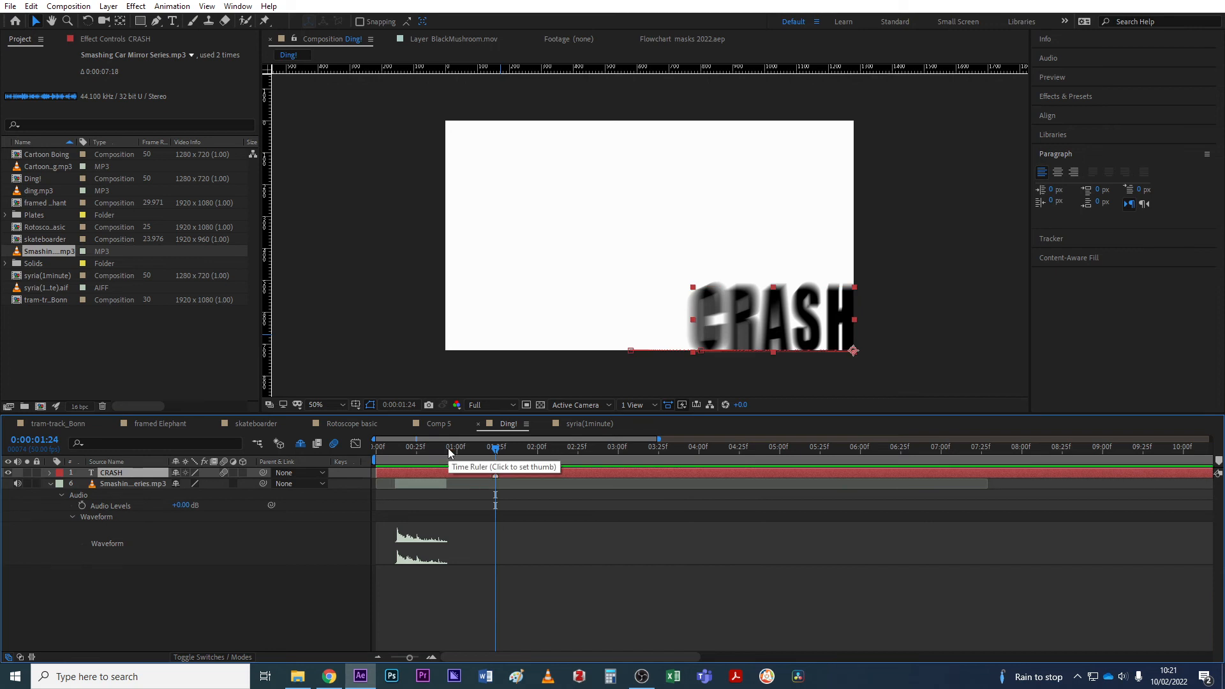
double_click(497, 475)
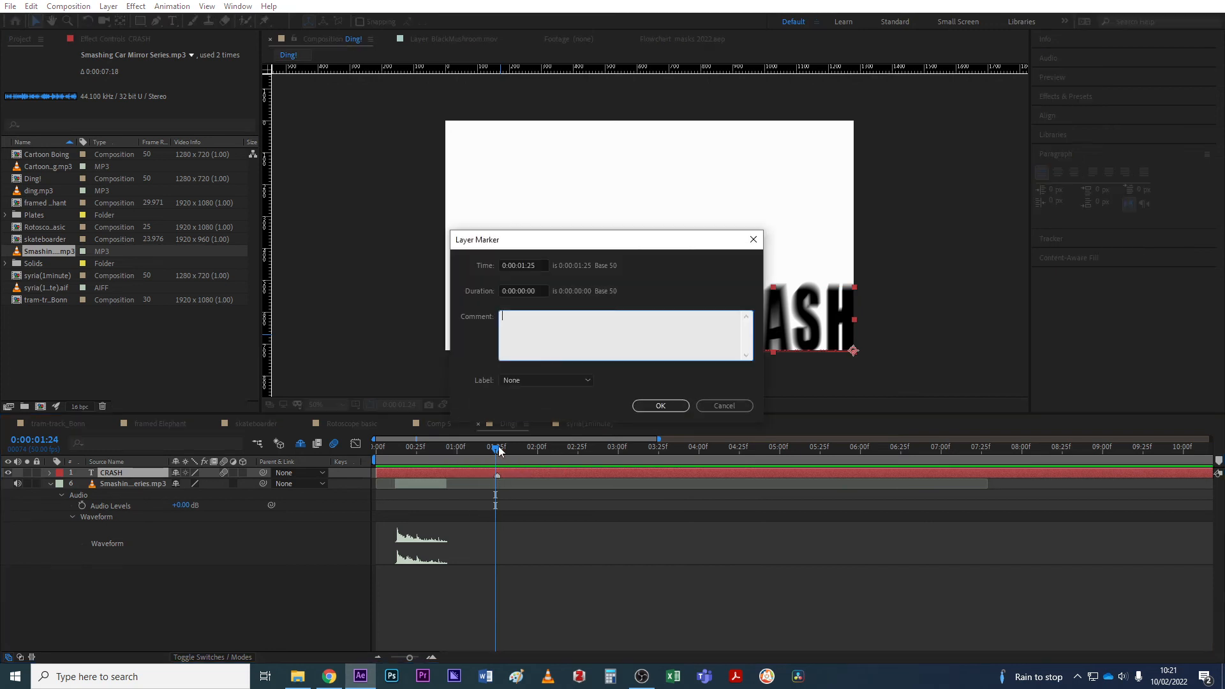
type("crash point")
left_click(683, 406)
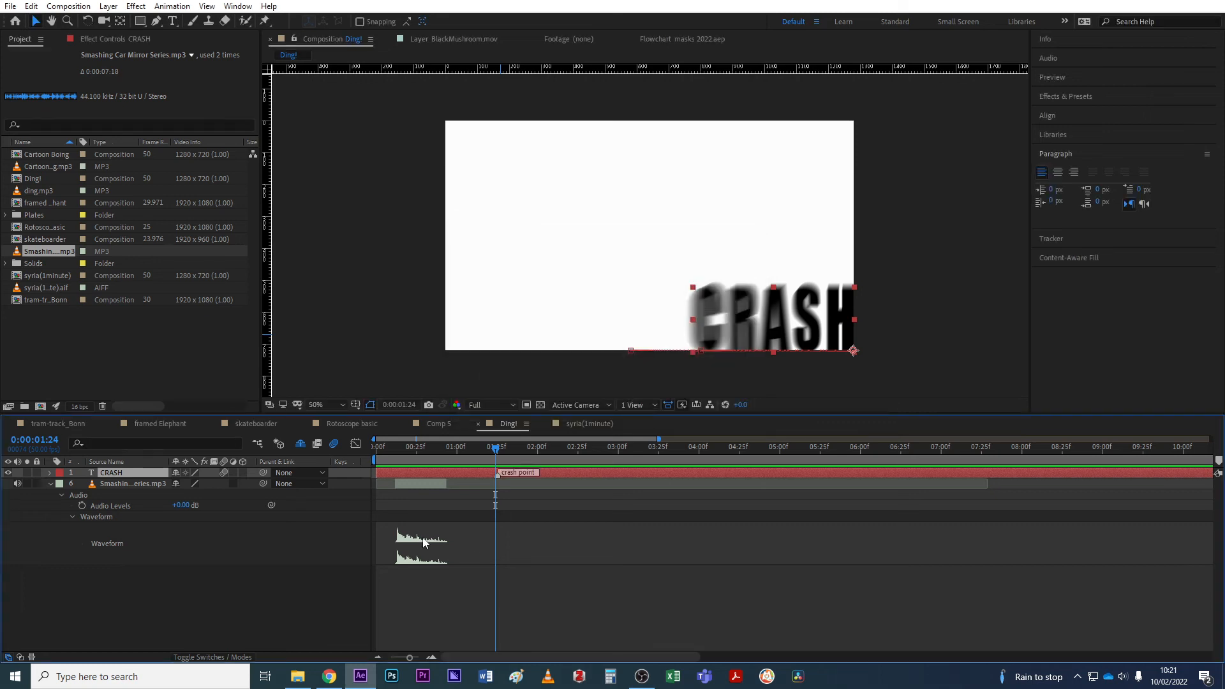
left_click_drag(420, 484, 515, 473)
Preview the impact and shorten the end of the car-crash sound.
left_click_drag(452, 447, 431, 450)
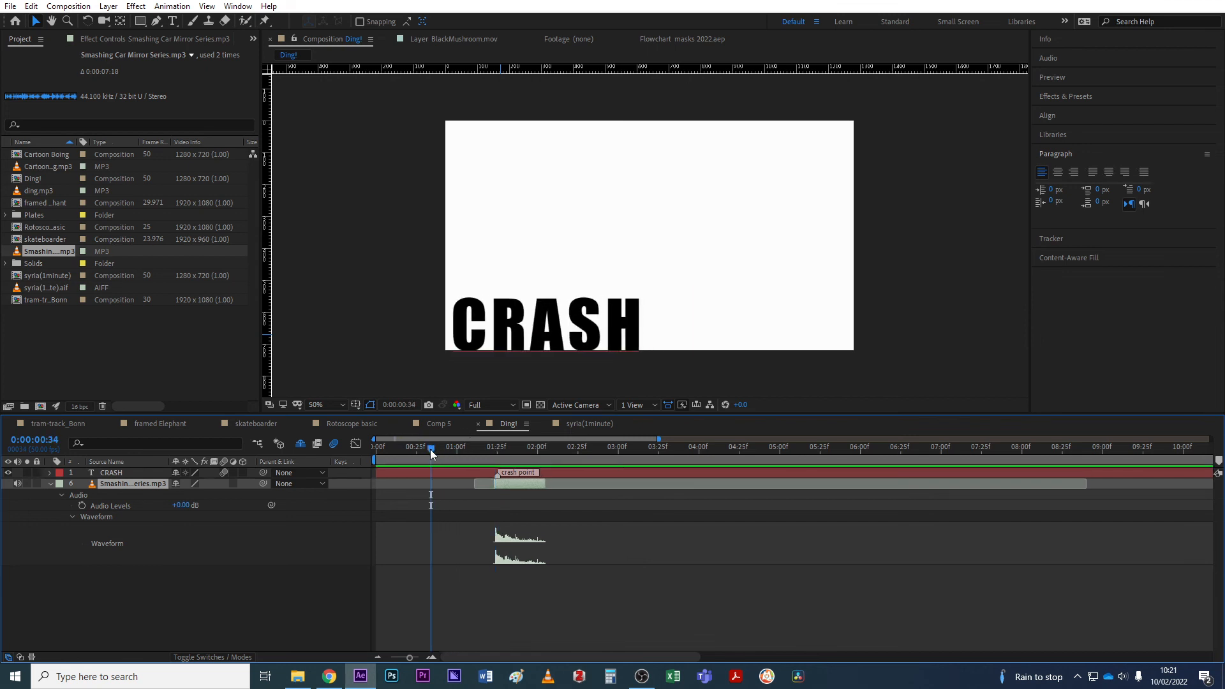
key("space")
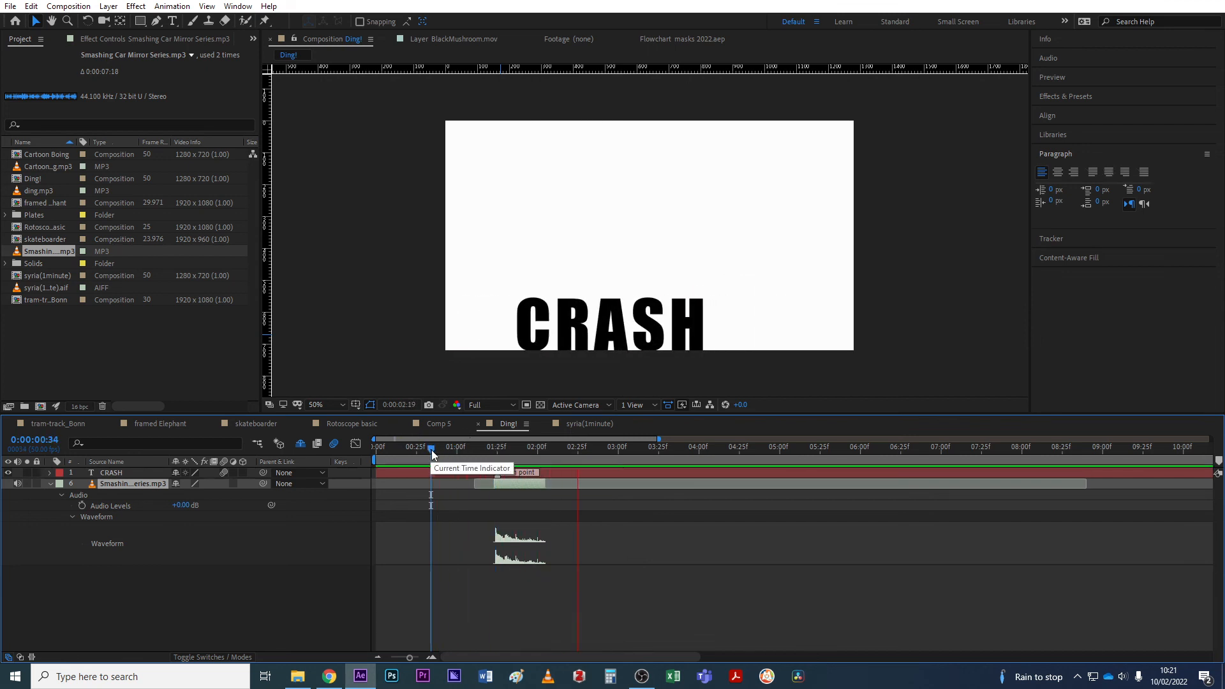
key("space")
left_click(494, 448)
key("space")
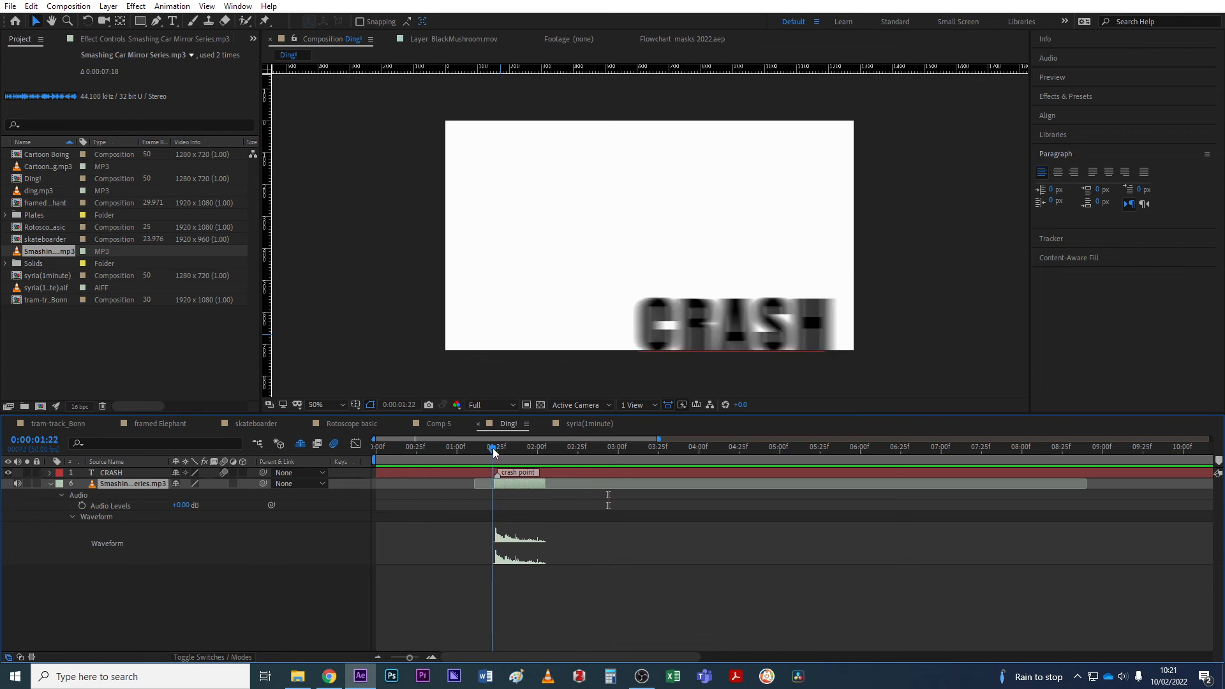
key("space")
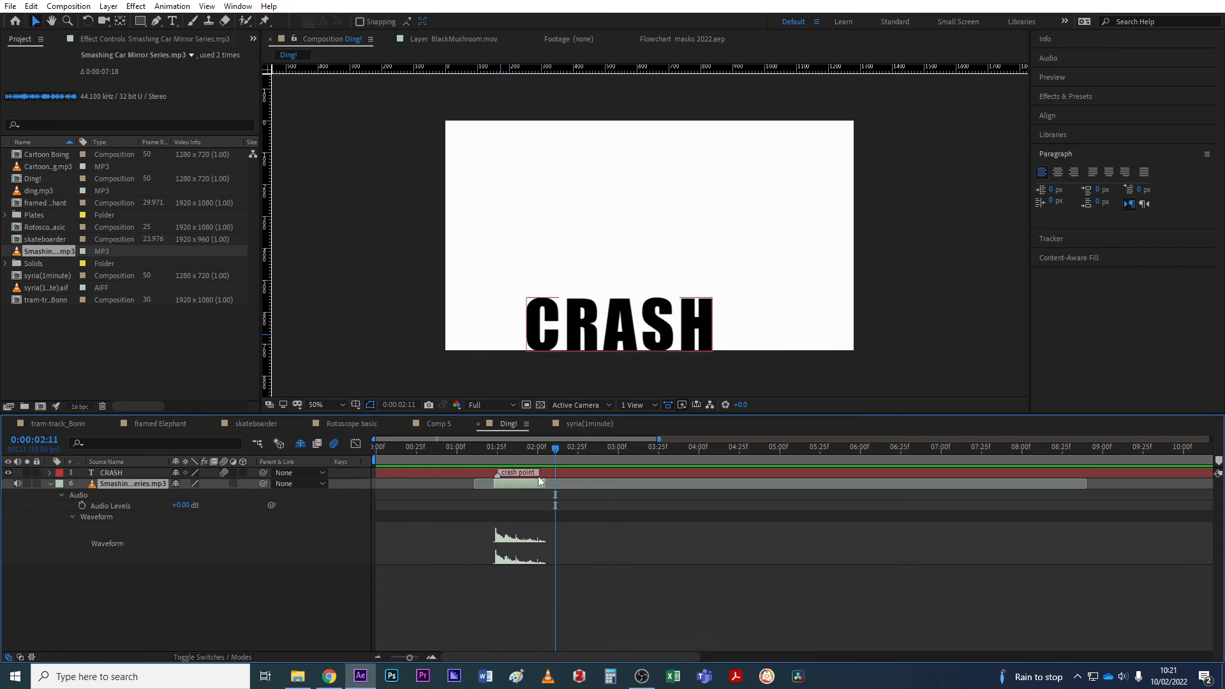
left_click_drag(551, 482, 547, 483)
left_click_drag(546, 448, 531, 448)
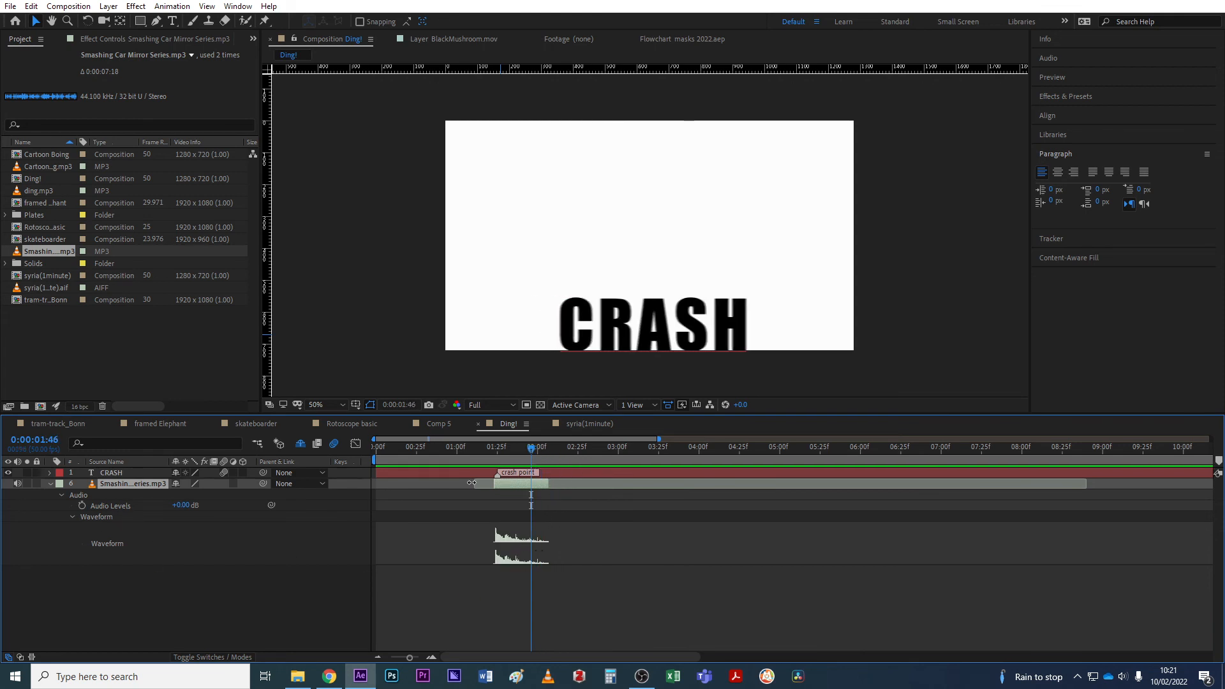
Keyframe the sound's Audio Levels at 1:46 and drop them at 2:05 to fade it out.
left_click(82, 506)
left_click_drag(536, 450, 545, 448)
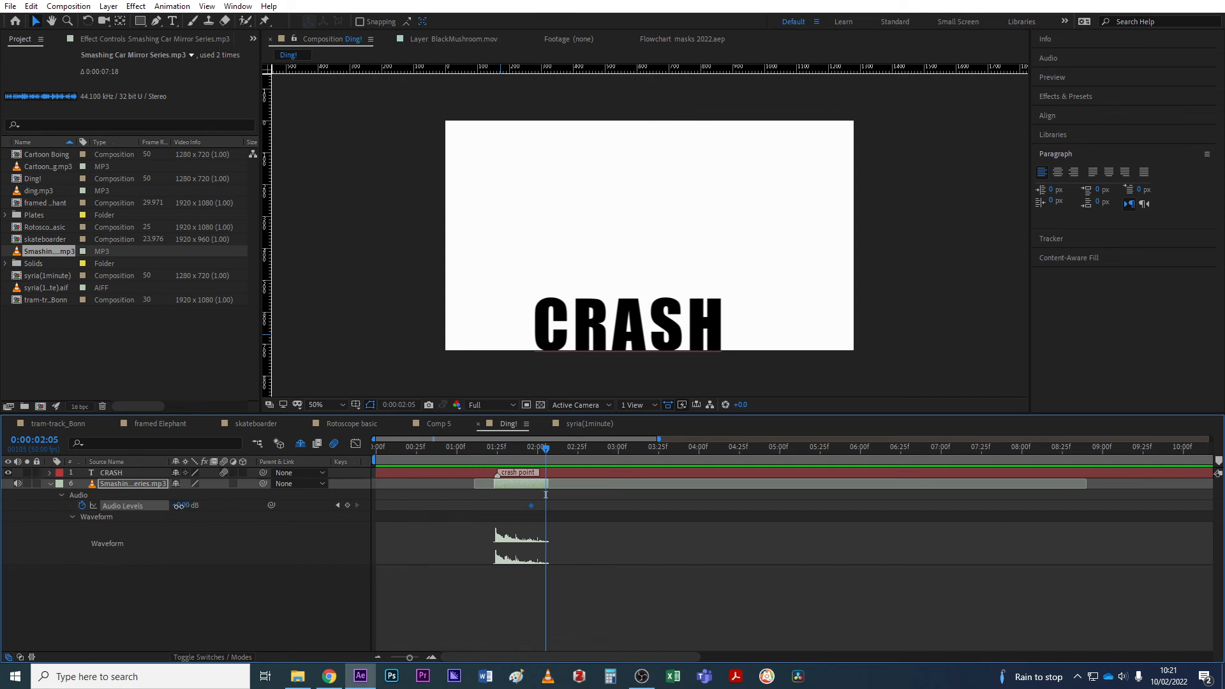
left_click_drag(181, 506, 153, 509)
Preview the audio fade across the CRASH impact.
left_click_drag(517, 443, 486, 454)
key("space")
key("space")
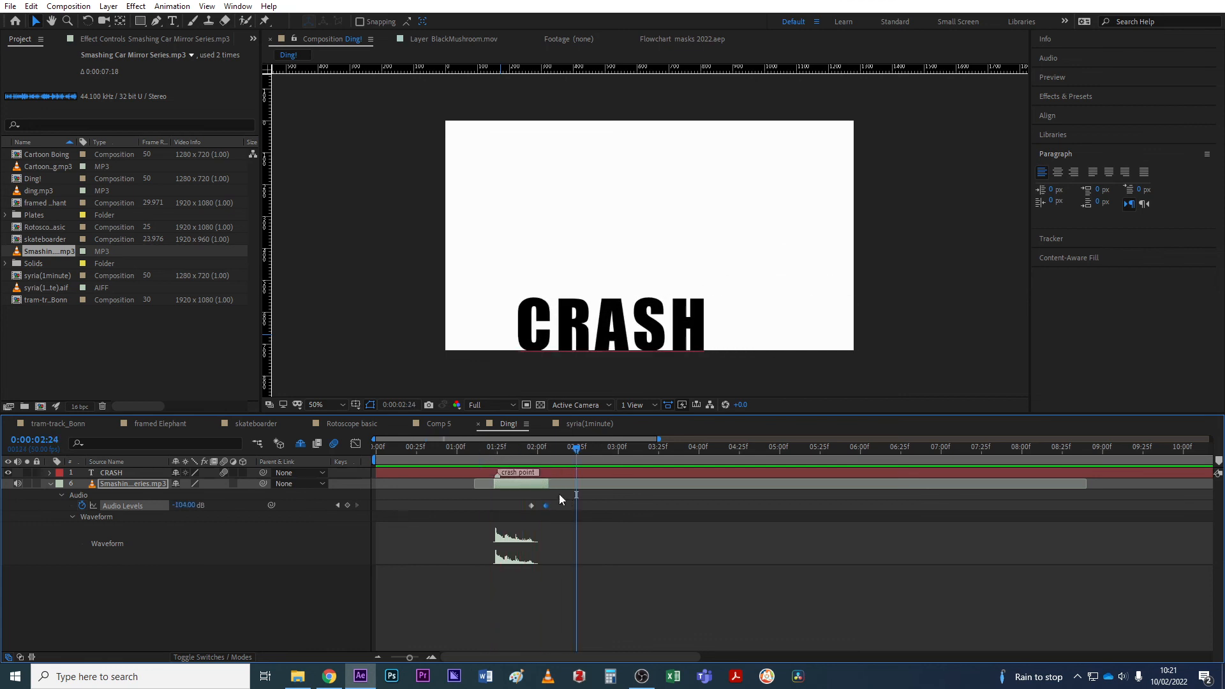
left_click(488, 451)
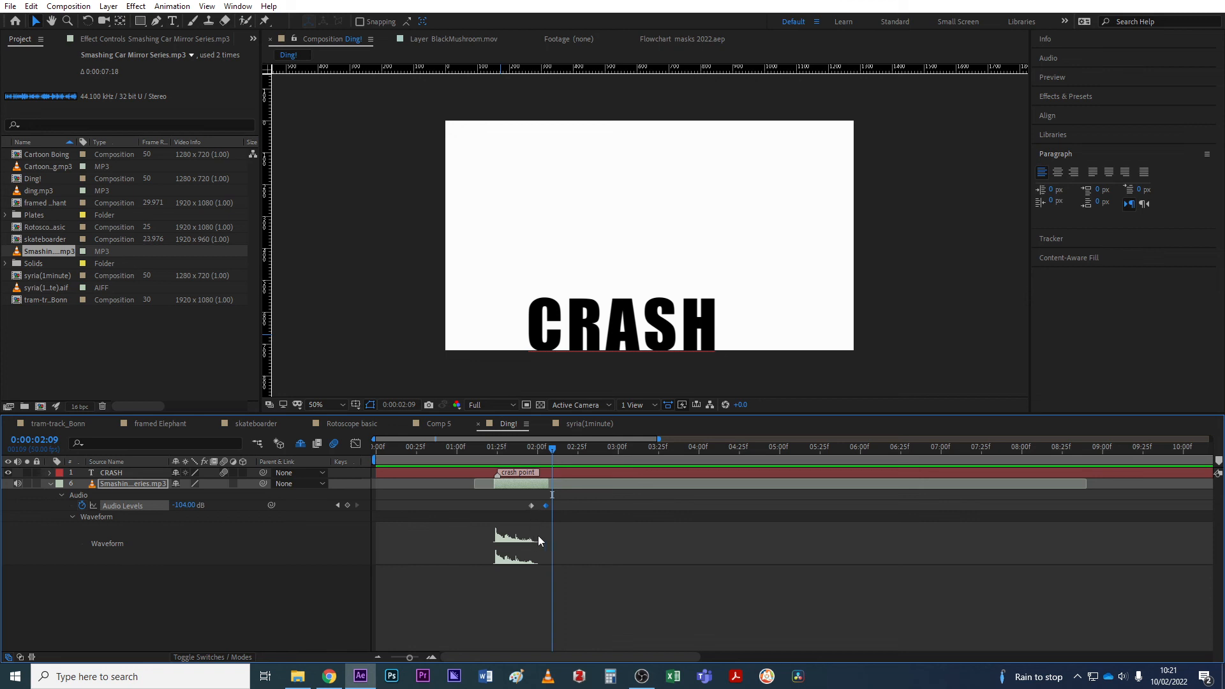
left_click_drag(499, 450, 496, 450)
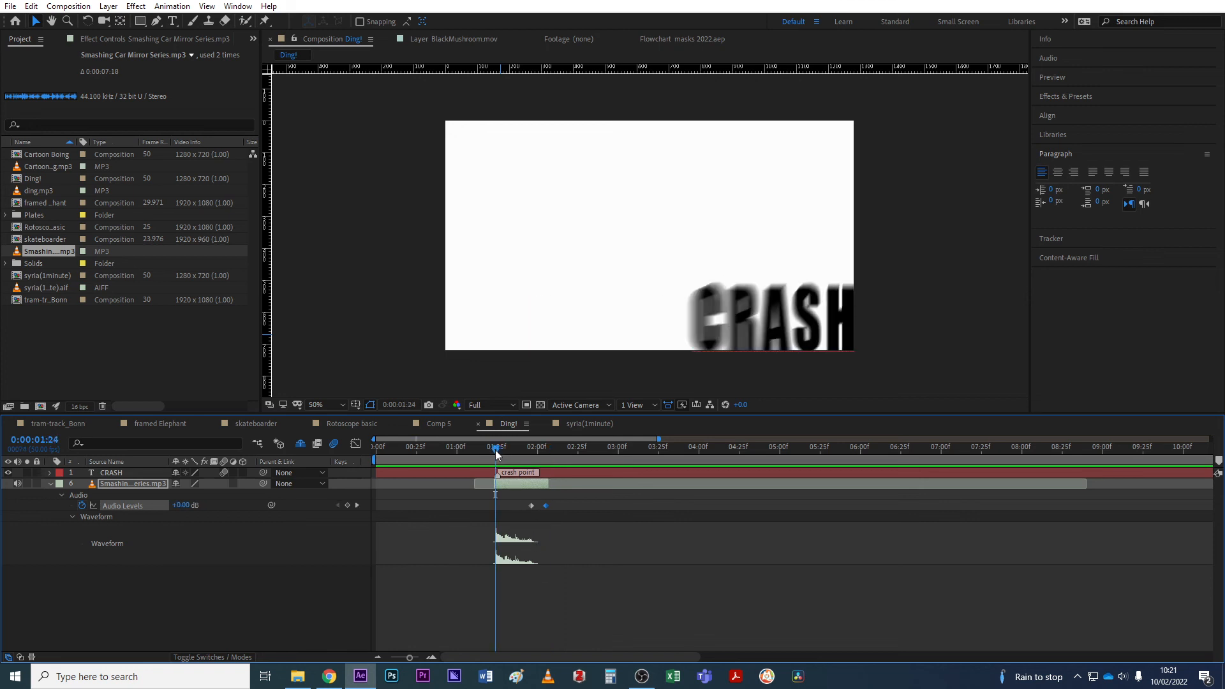
key("space")
key("space")
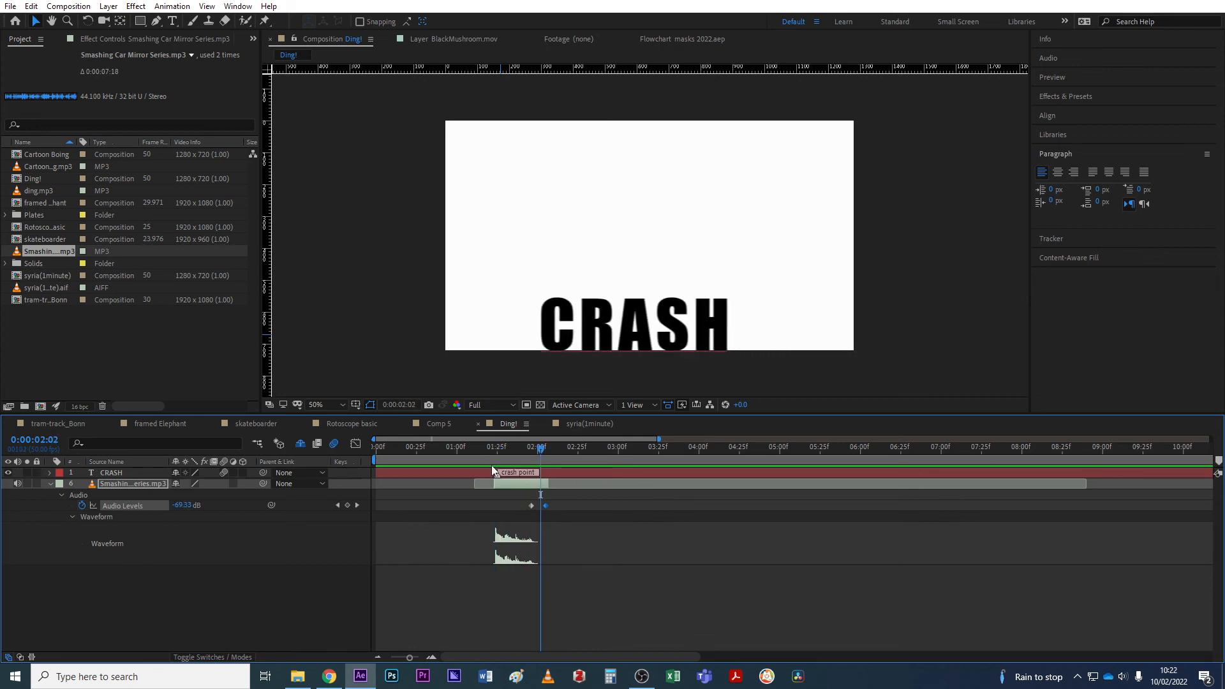
left_click(493, 473)
left_click(477, 478)
left_click_drag(514, 448, 493, 451)
key("space")
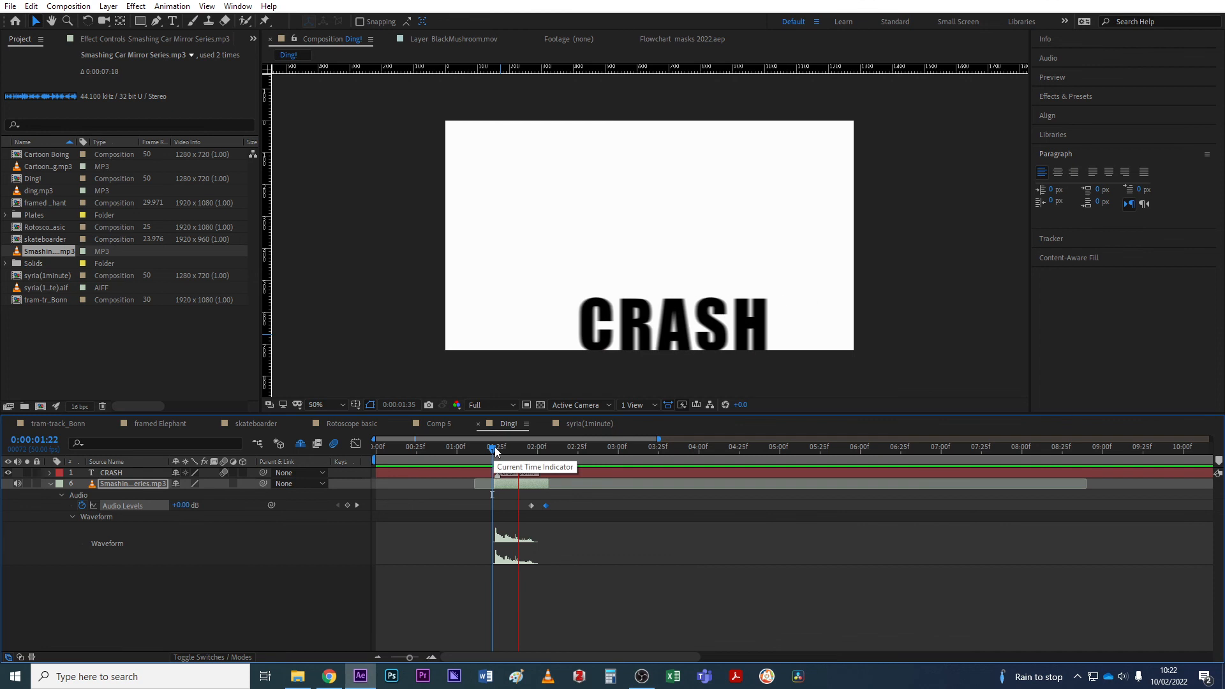
key("space")
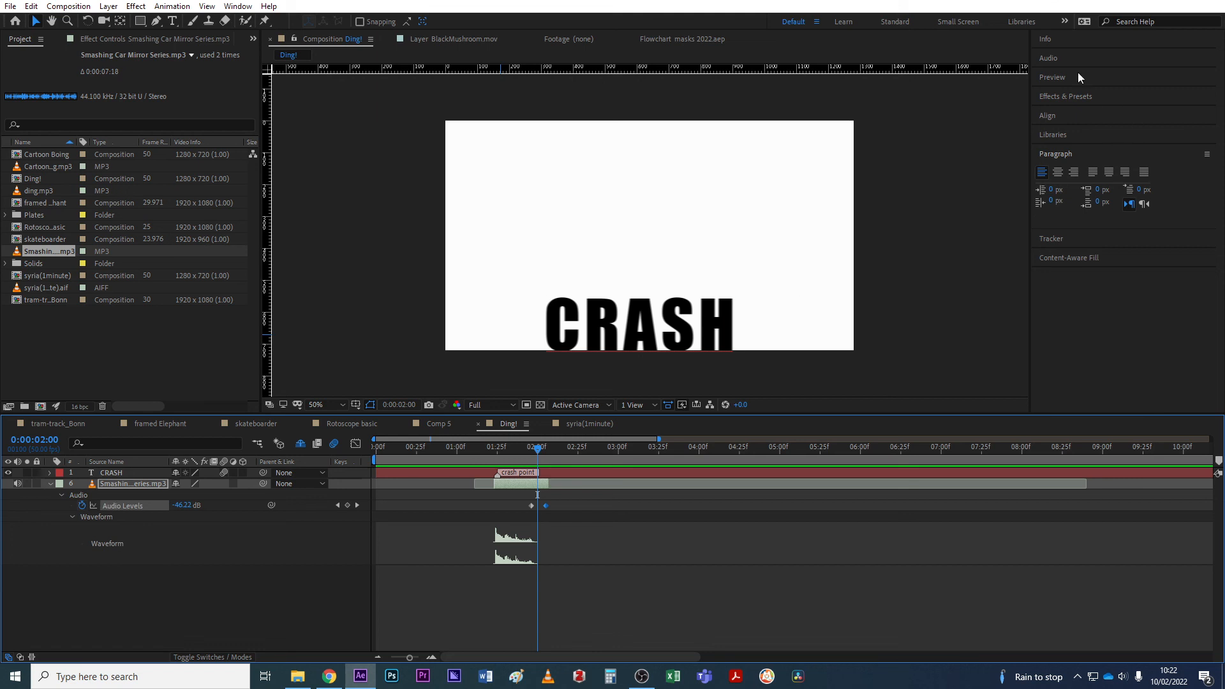
Apply Stereo Mixer from the 'stereo' effects search to the crash mp3 and set Left Pan to 0%.
left_click(1067, 97)
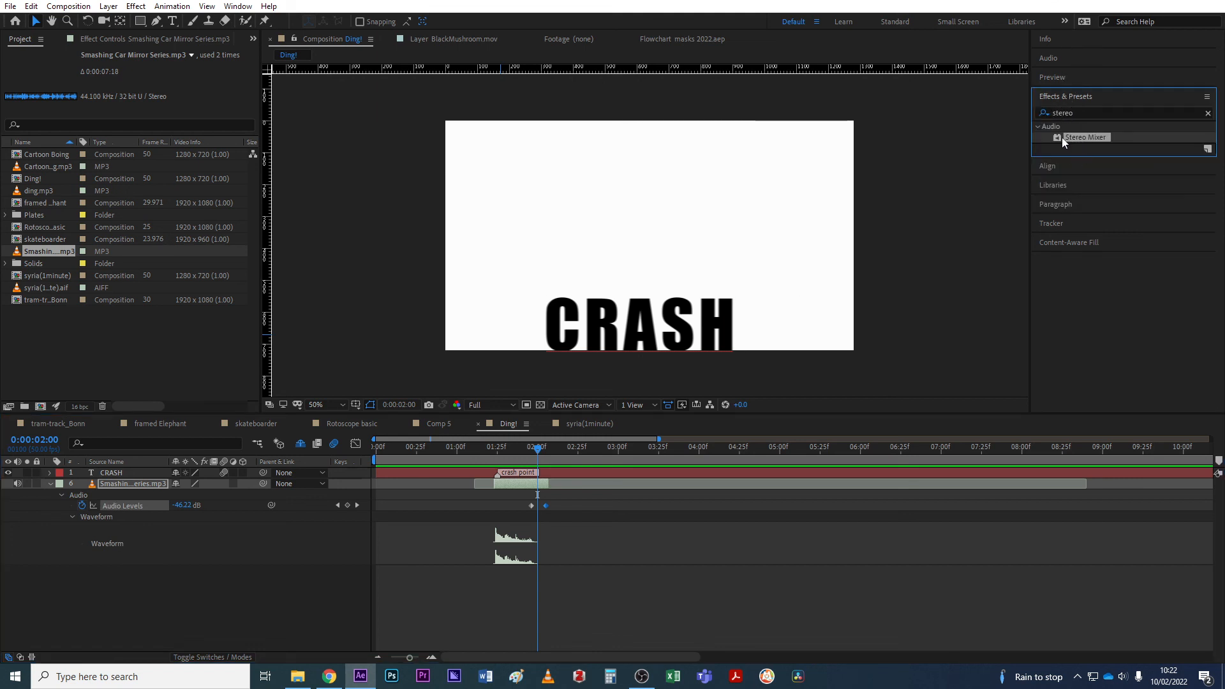
left_click_drag(1075, 135, 118, 481)
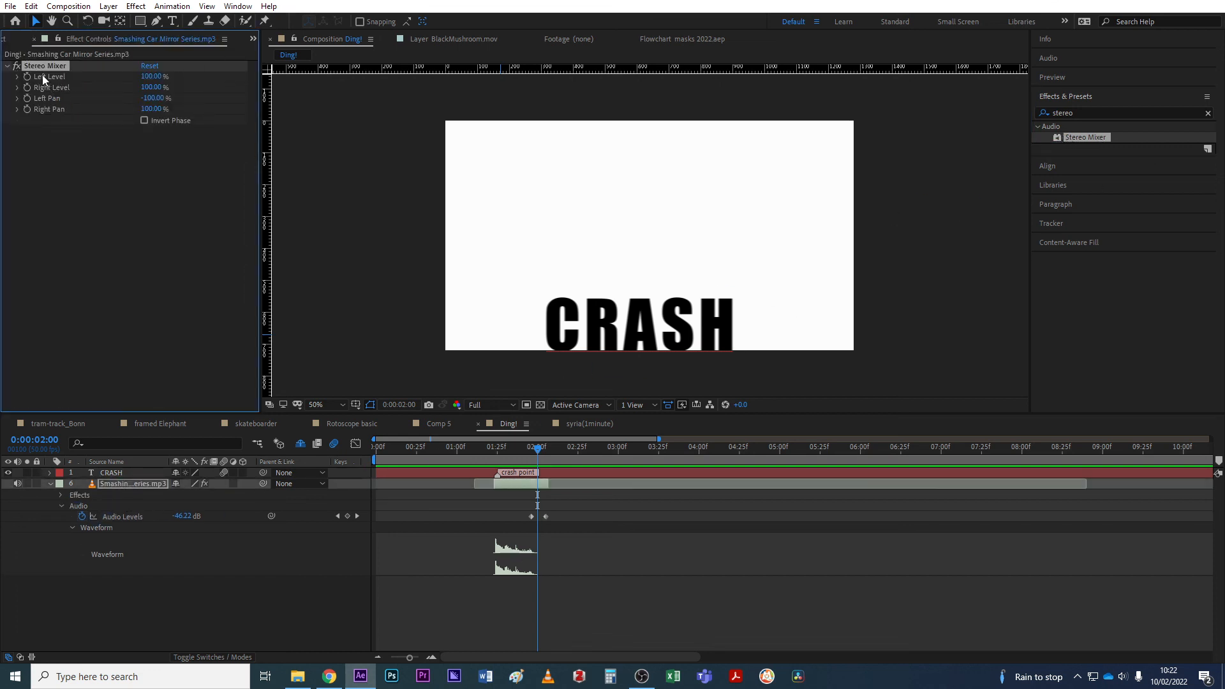
left_click(152, 98)
type("0")
left_click(248, 330)
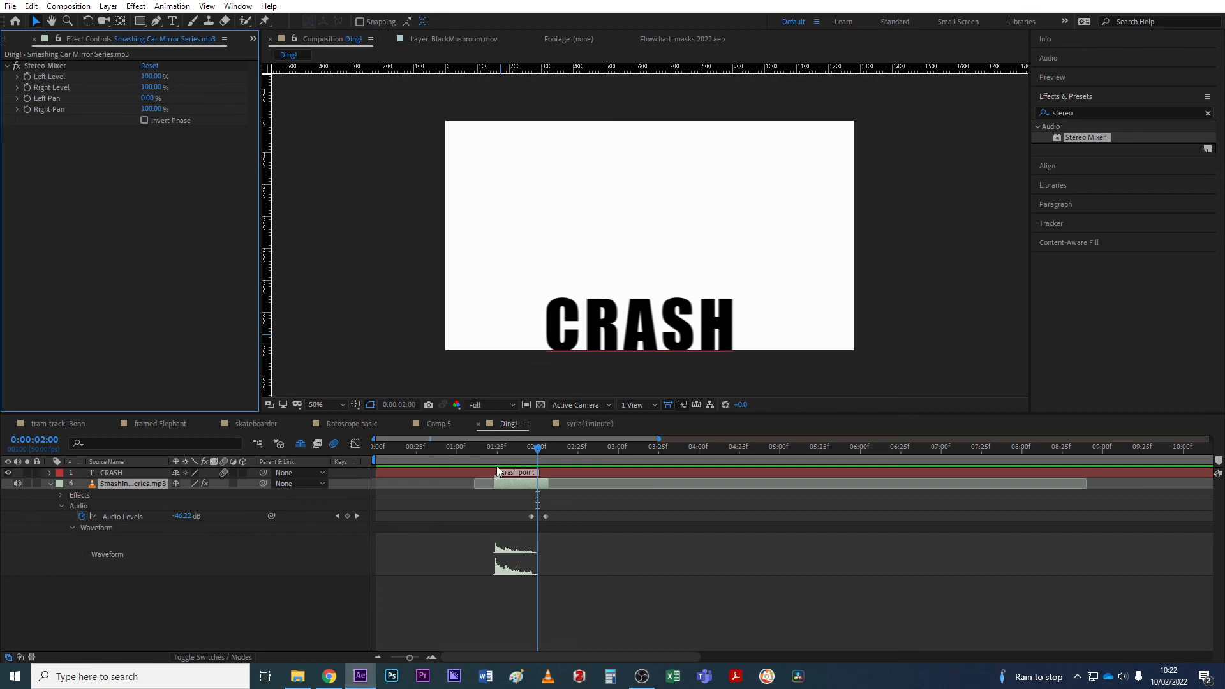
Preview the panned crash sound from 1:21, just before the impact.
left_click_drag(498, 451, 491, 452)
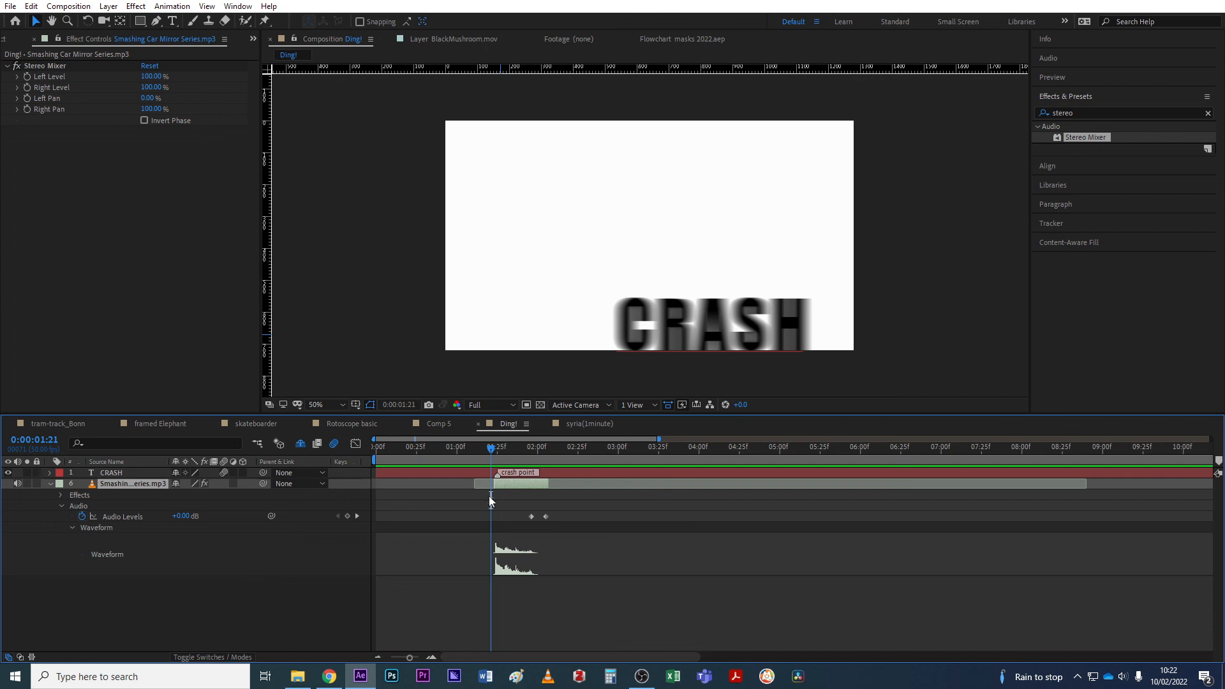
key("space")
left_click(493, 453)
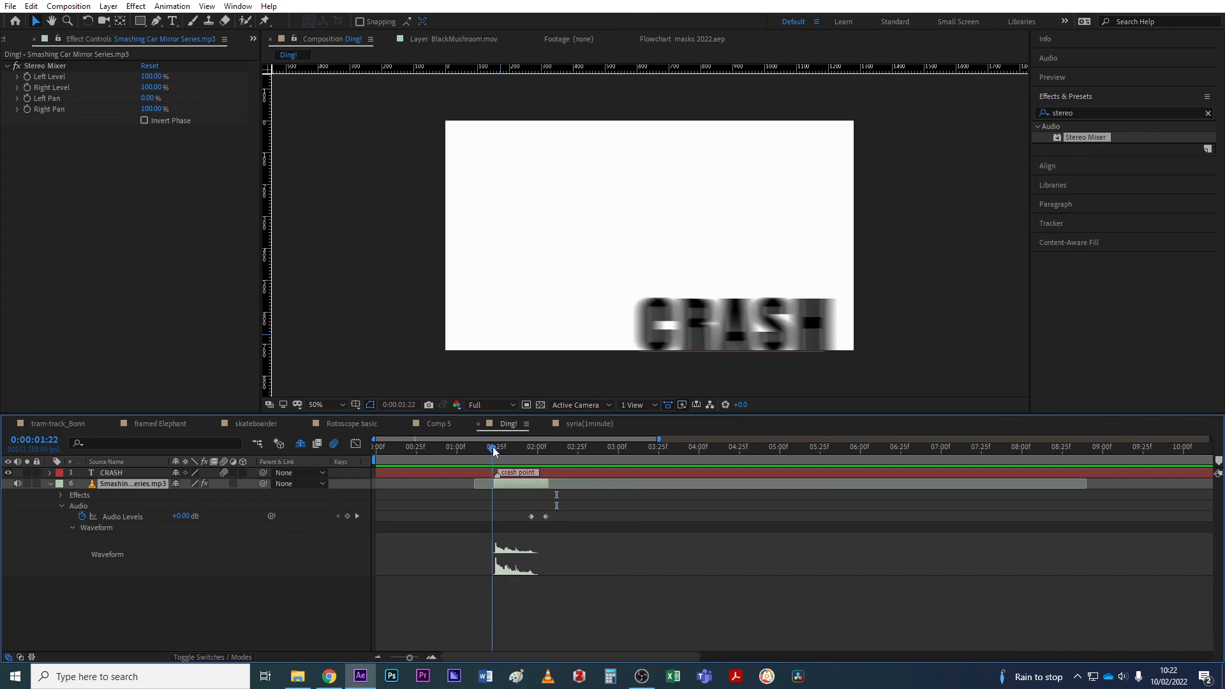
key("space")
key("space")
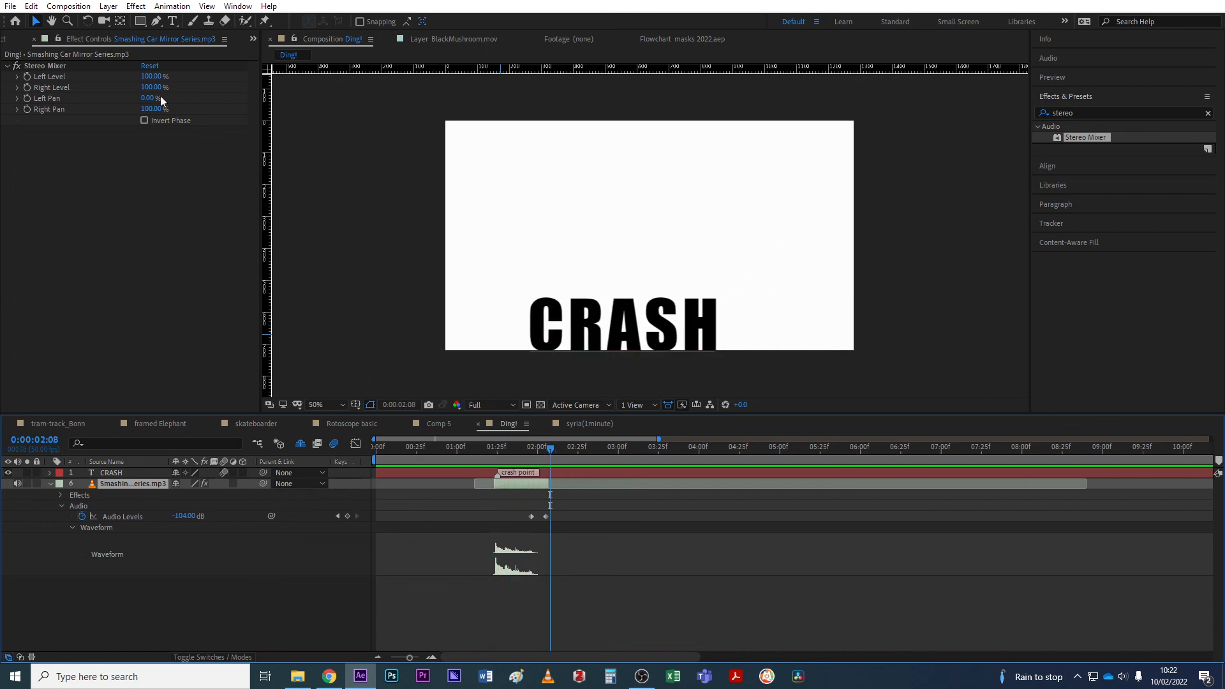
Raise Left Pan to 42% and preview it from the impact and from 0:43.
left_click_drag(151, 101, 175, 102)
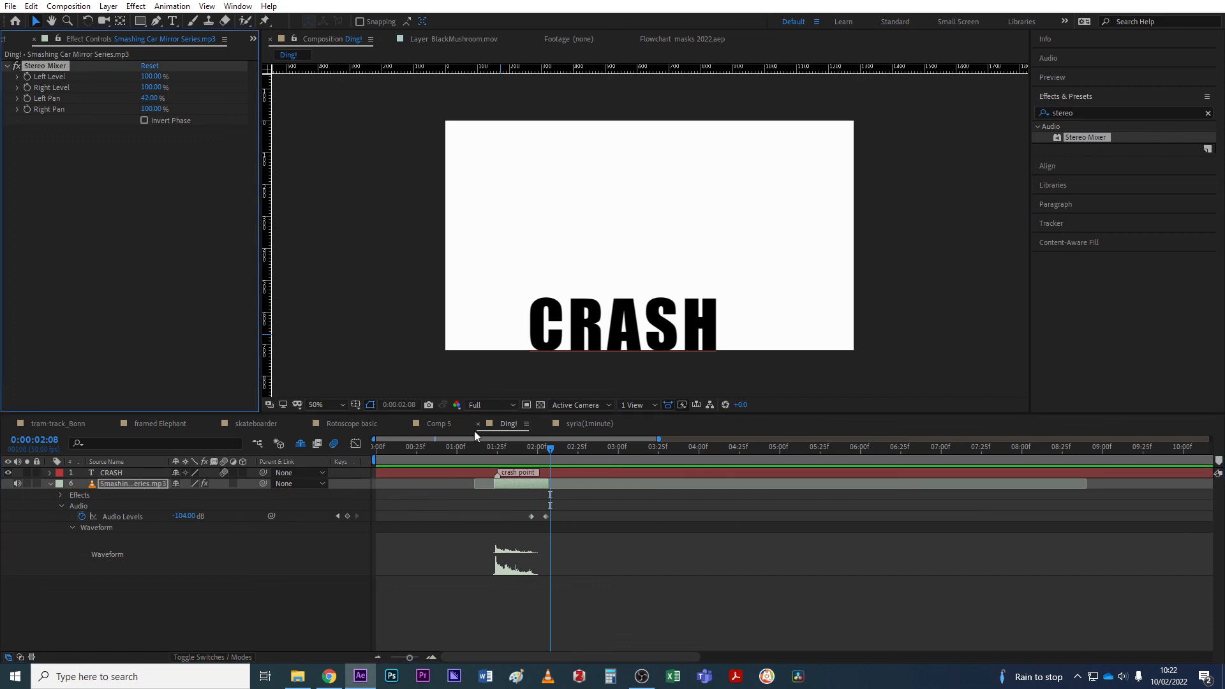
left_click(497, 453)
key("space")
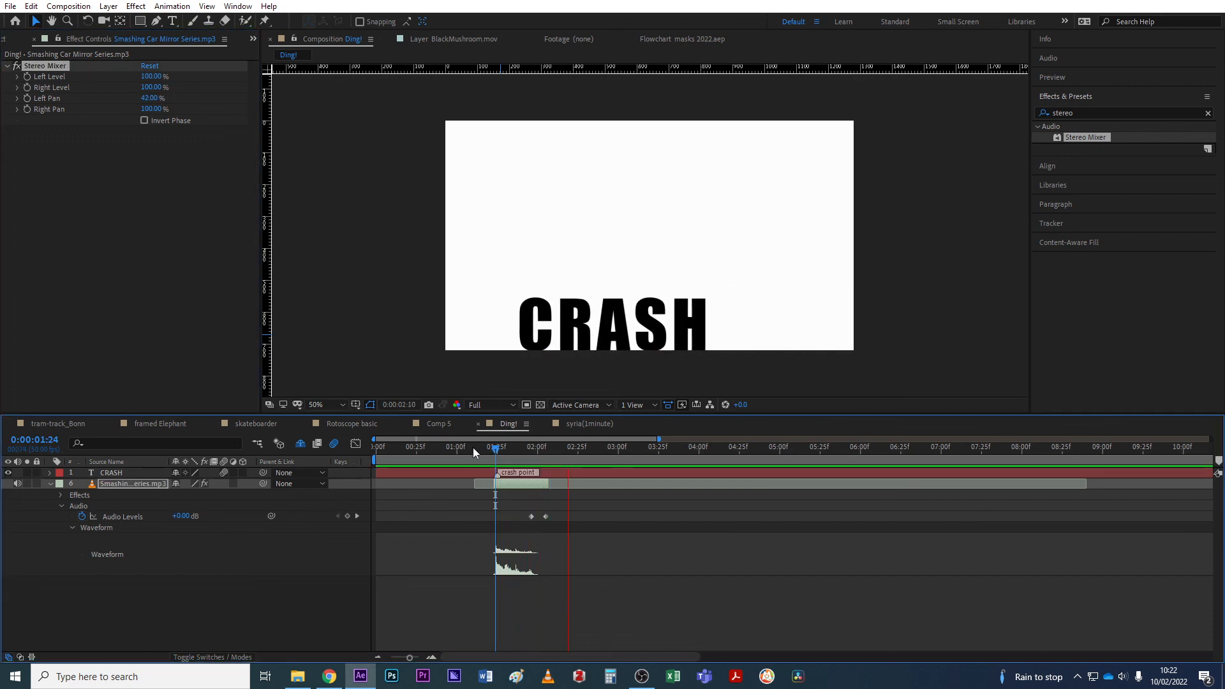
left_click(445, 454)
key("space")
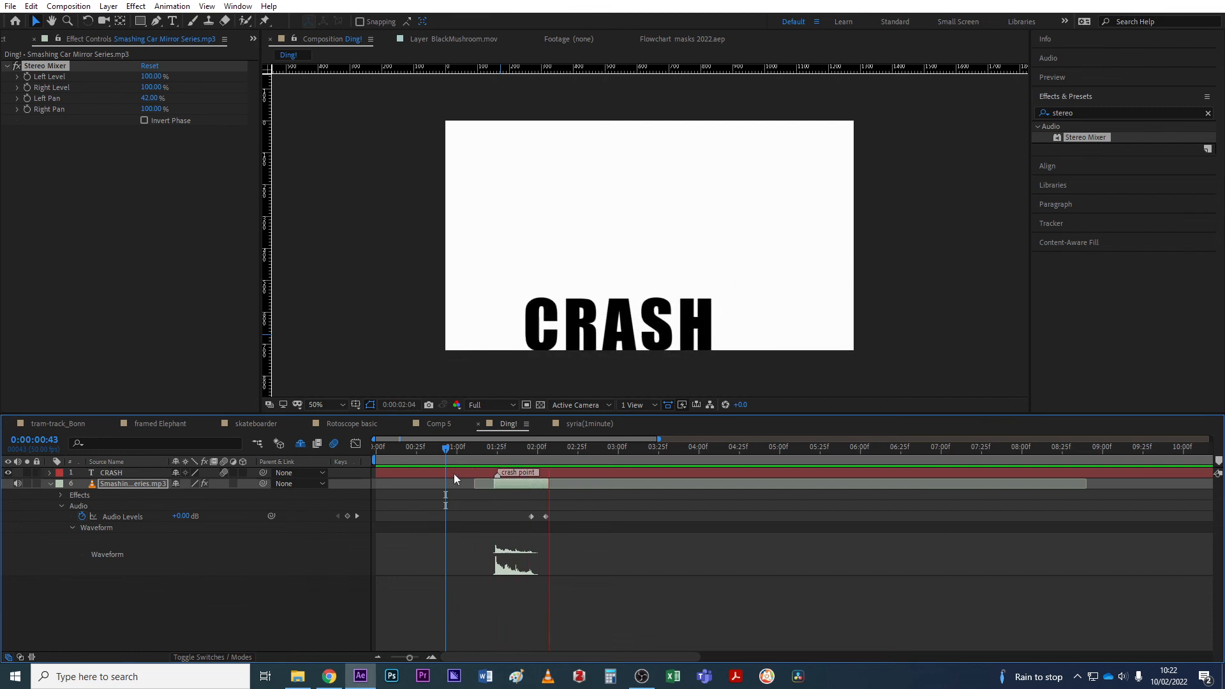
key("space")
Scrub the time indicator through 1:40 and 1:27 back to the 1:24 impact frame.
left_click_drag(533, 454, 520, 456)
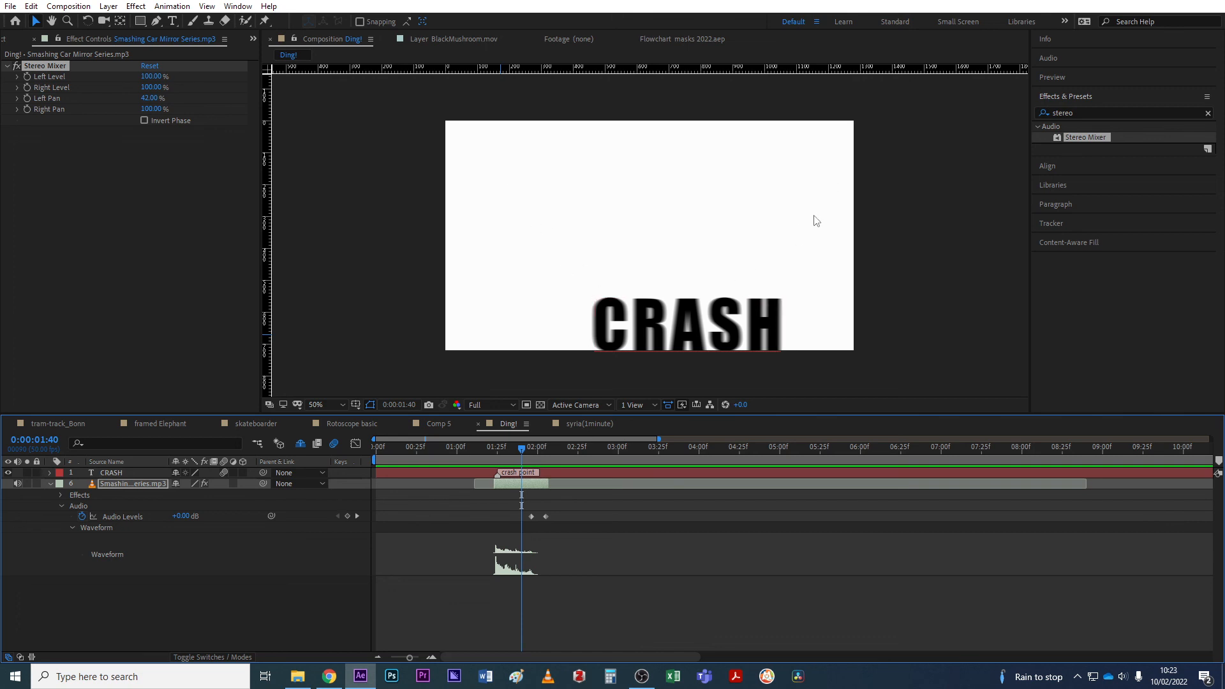
left_click(503, 448)
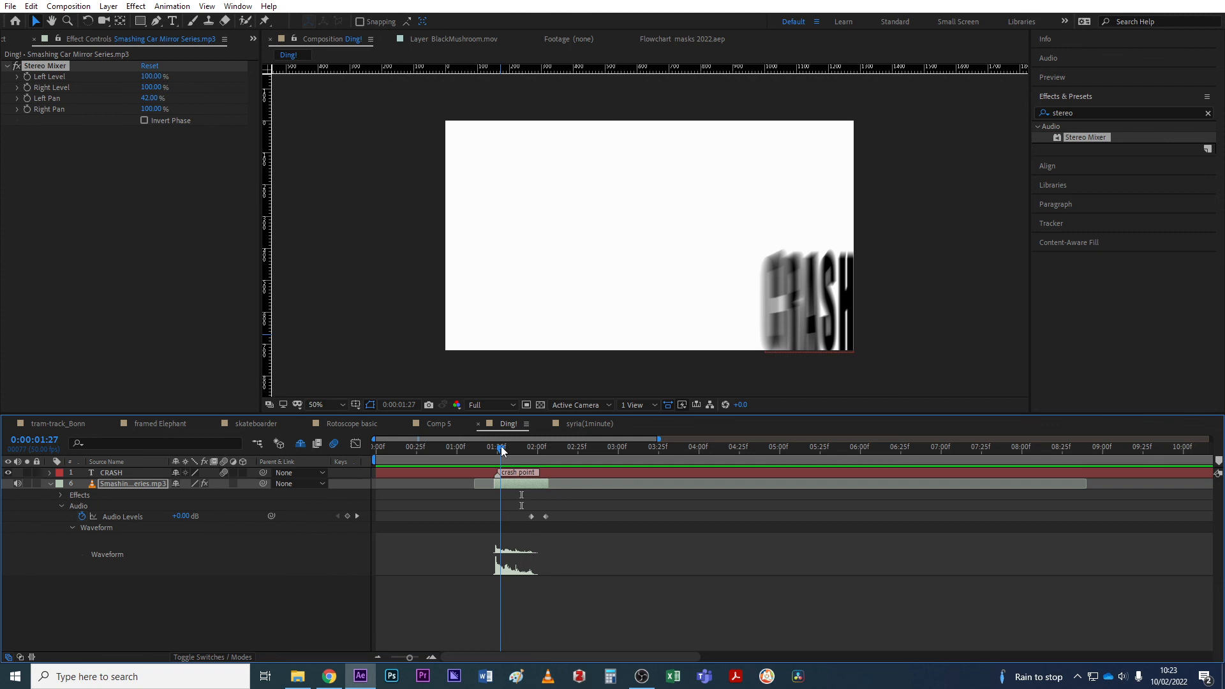
left_click_drag(503, 451, 496, 449)
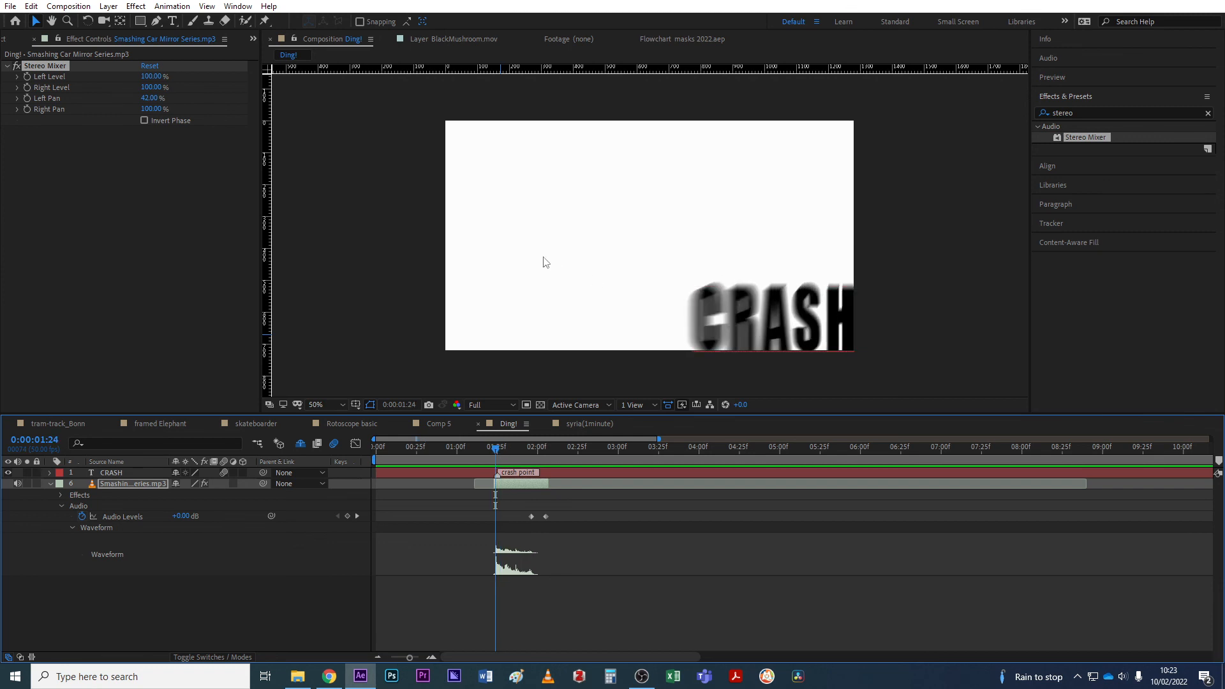